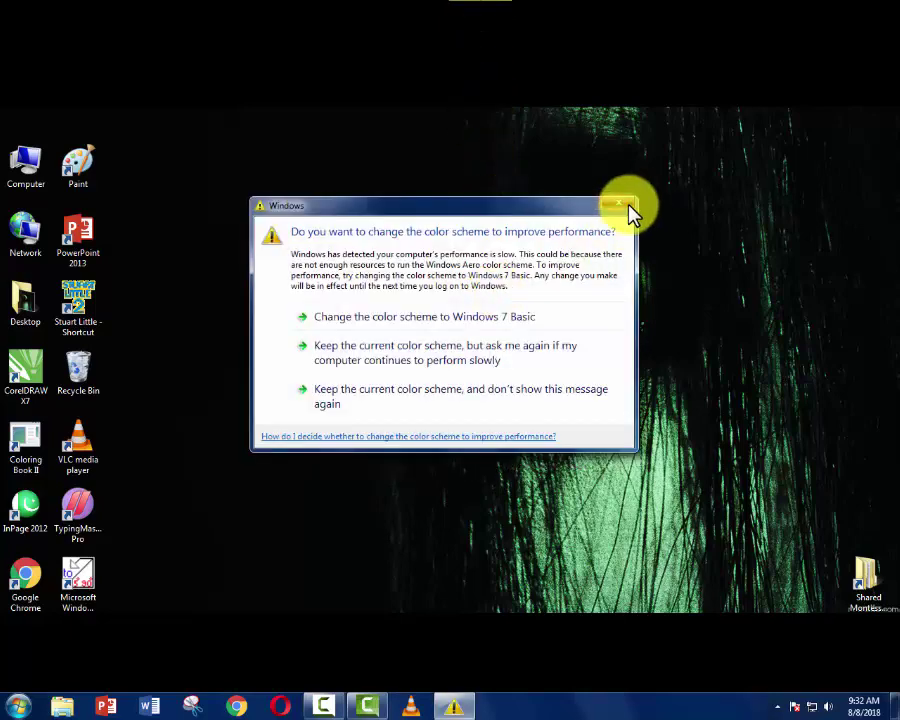
Step: Dismiss the color scheme prompt and launch Word and VLC media player by their taskbar positions 3 and 9, closing VLC again
{"action": "left_click", "coordinate": [627, 207]}
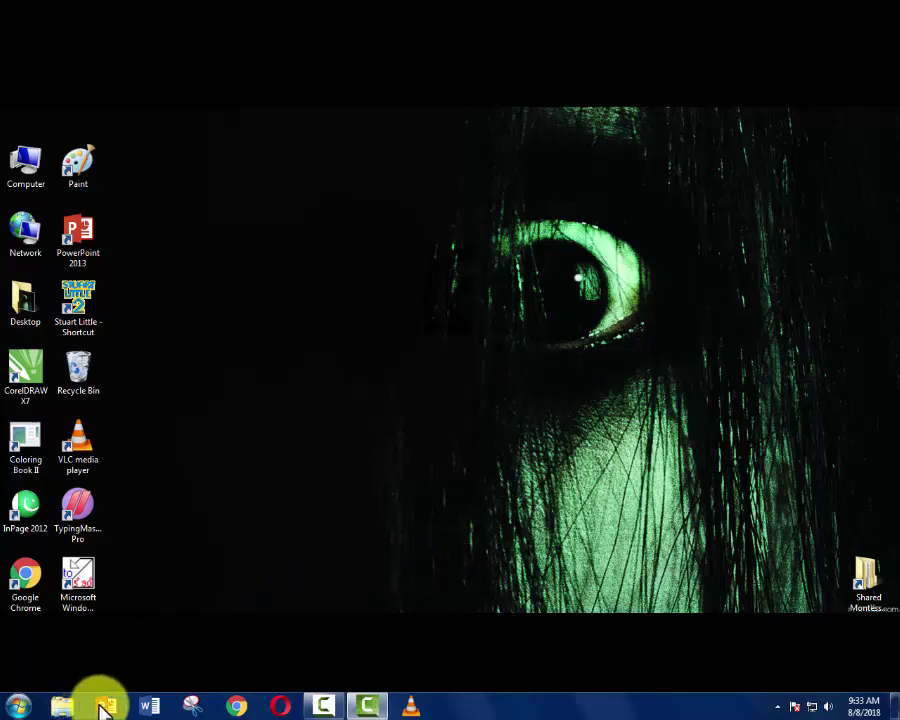
{"action": "left_click_drag", "start_coordinate": [103, 706], "coordinate": [190, 708]}
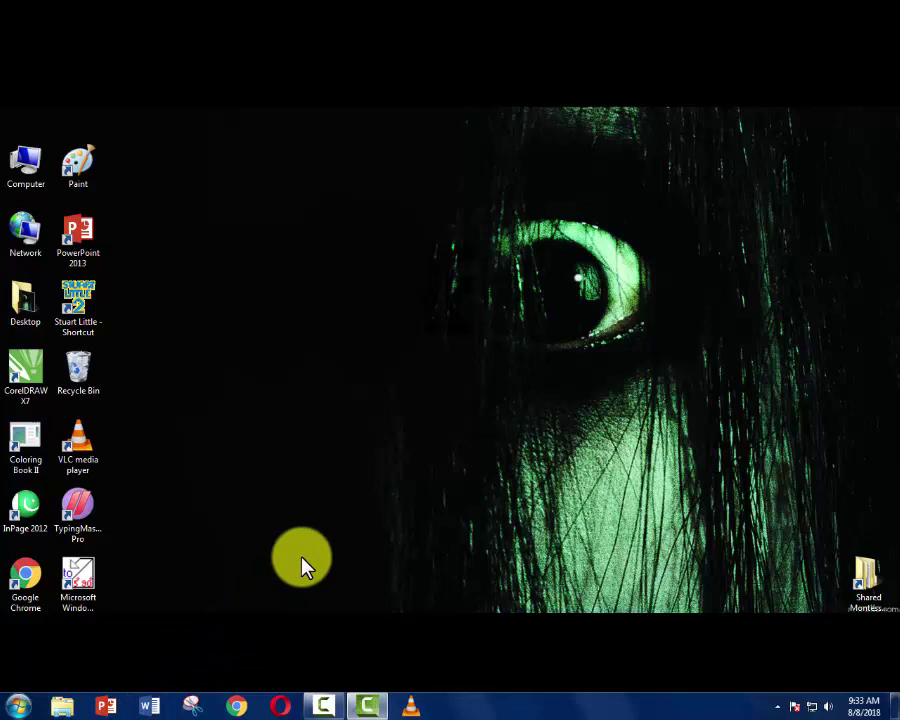
{"action": "key", "text": "super+3"}
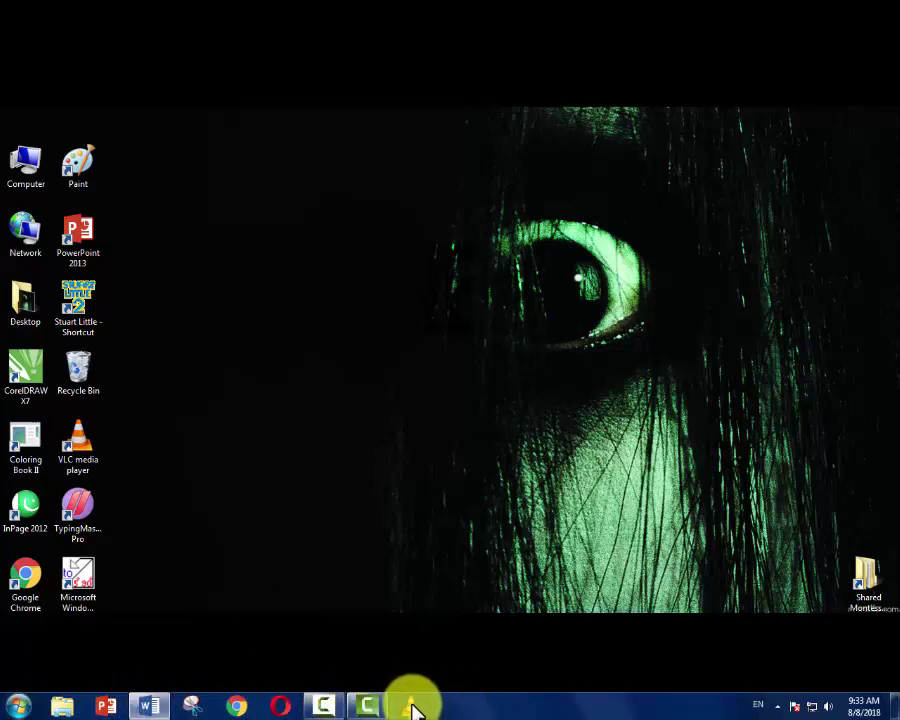
{"action": "key", "text": "super+9"}
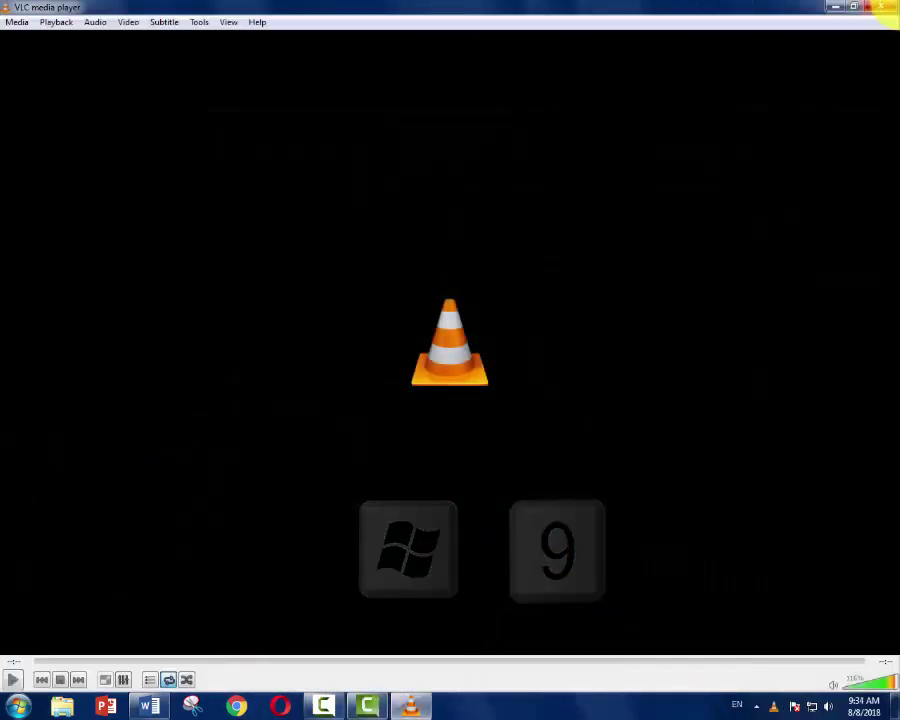
{"action": "left_click", "coordinate": [882, 7]}
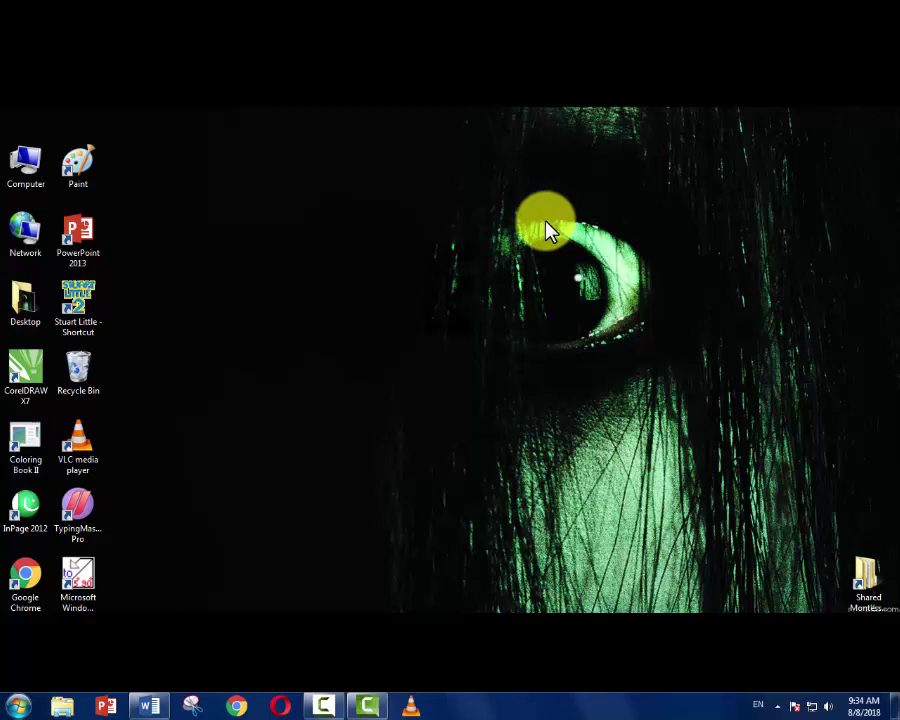
Step: Open Google Chrome with an extra blank tab and launch another instance of it from the taskbar
{"action": "left_click", "coordinate": [152, 707]}
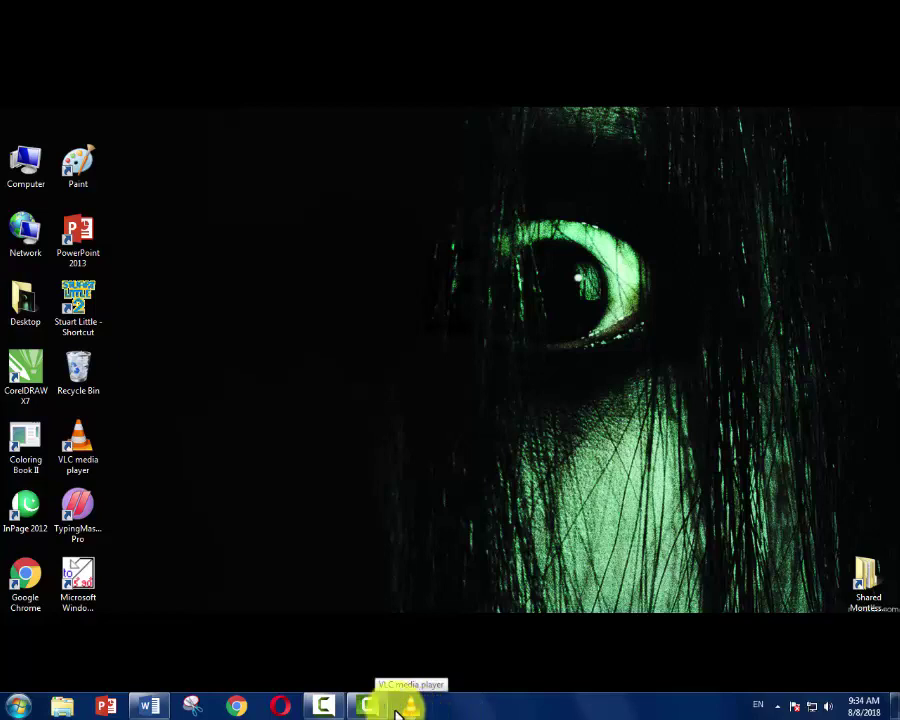
{"action": "left_click", "coordinate": [241, 707]}
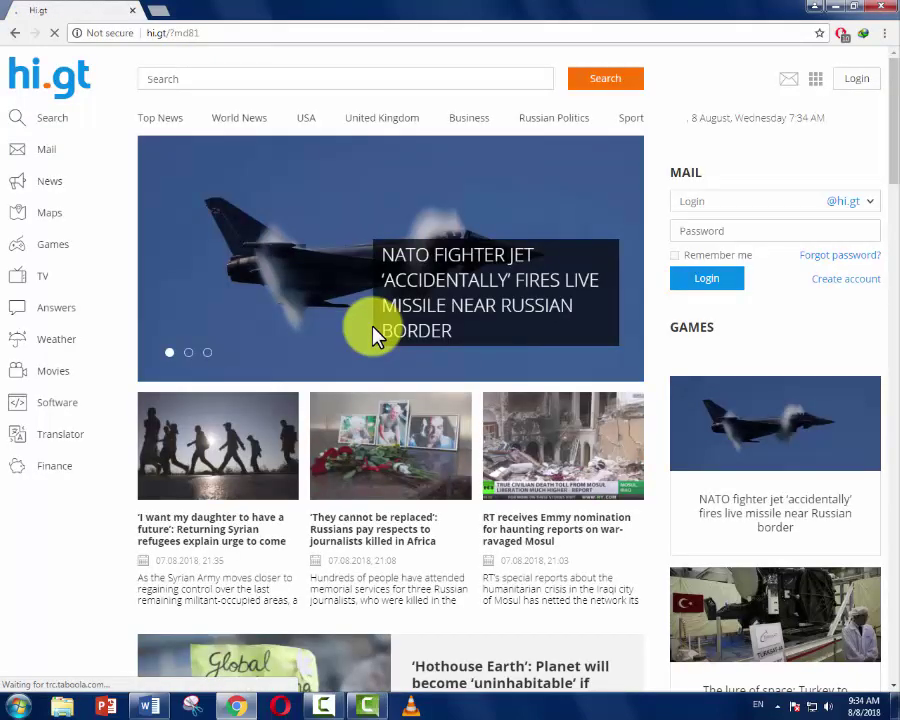
{"action": "left_click", "coordinate": [155, 14]}
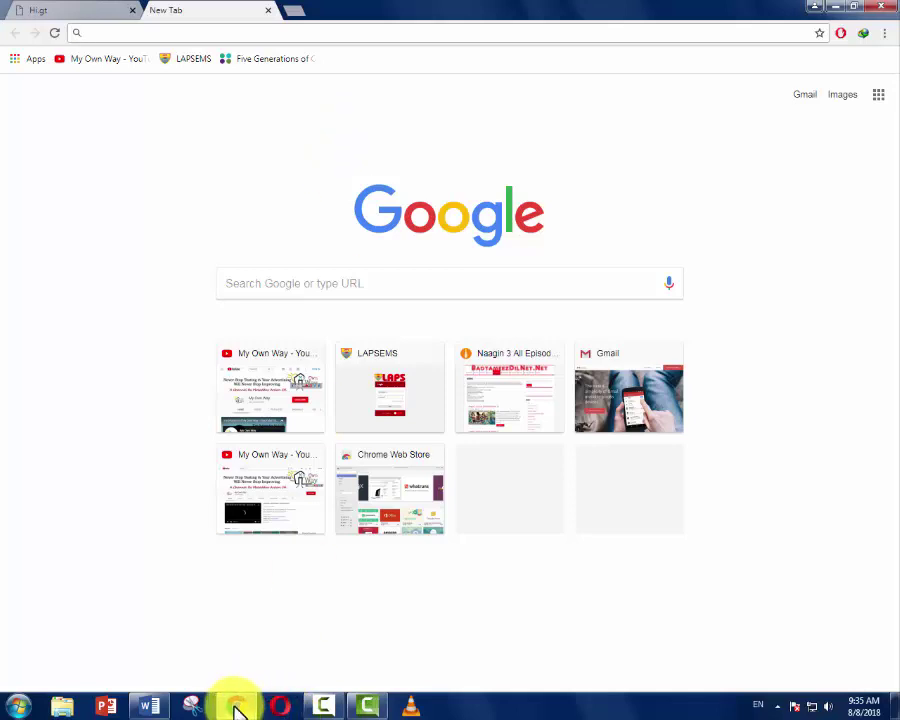
{"action": "key", "text": "shift"}
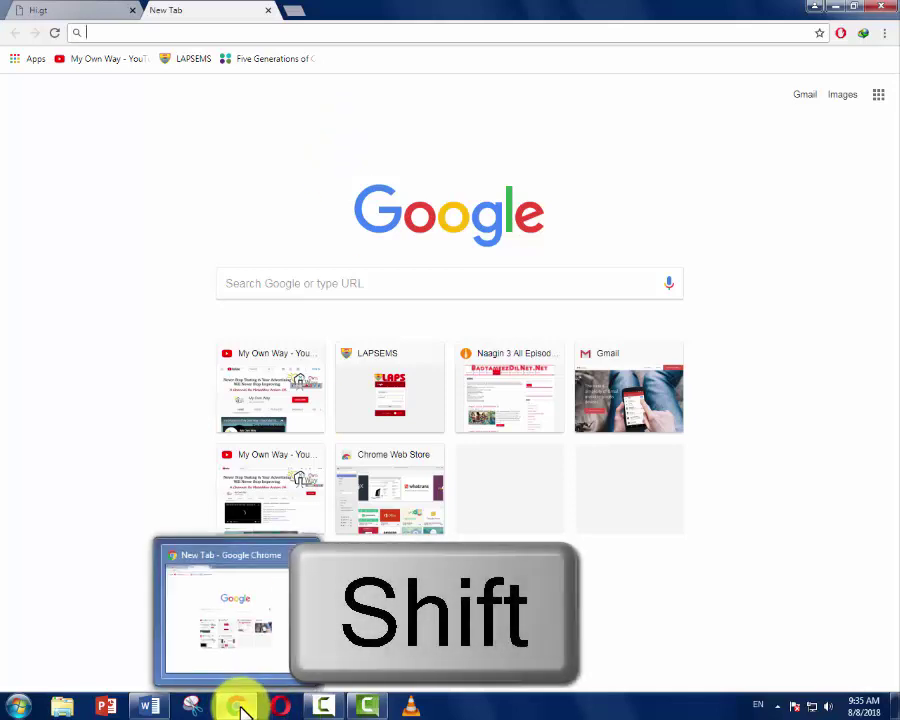
{"action": "left_click", "coordinate": [242, 710], "text": "shift"}
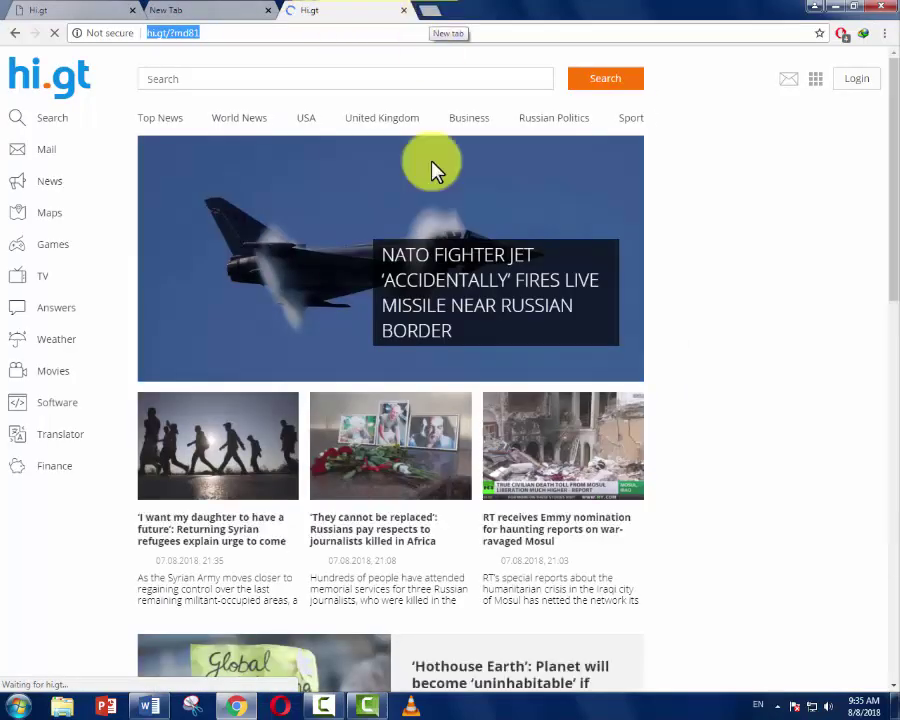
Step: Switch to Word, create a blank document and launch another Word instance from the taskbar
{"action": "left_click", "coordinate": [152, 706]}
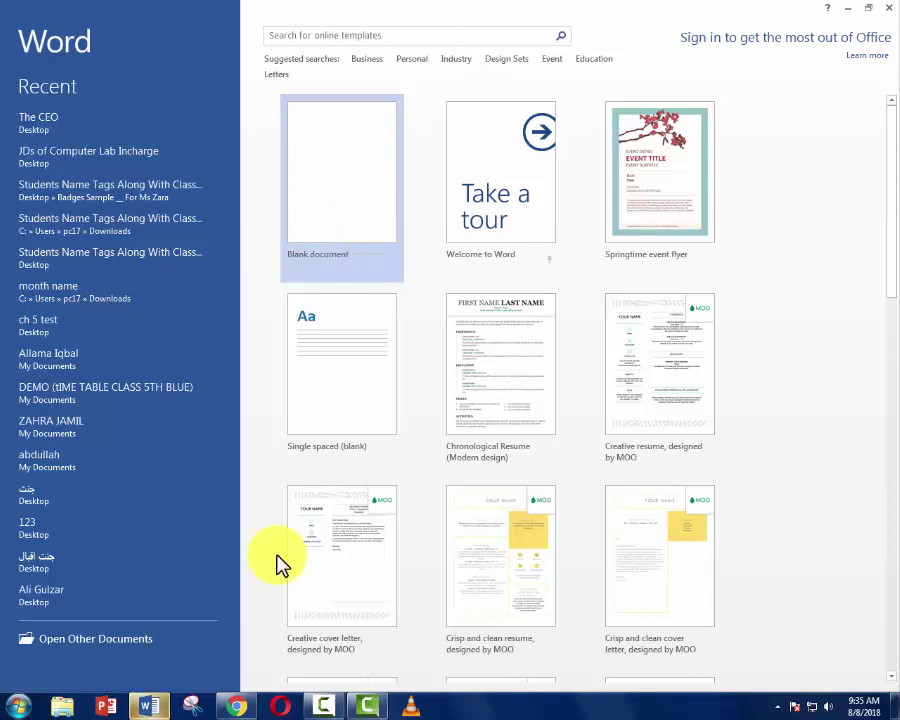
{"action": "left_click", "coordinate": [382, 185]}
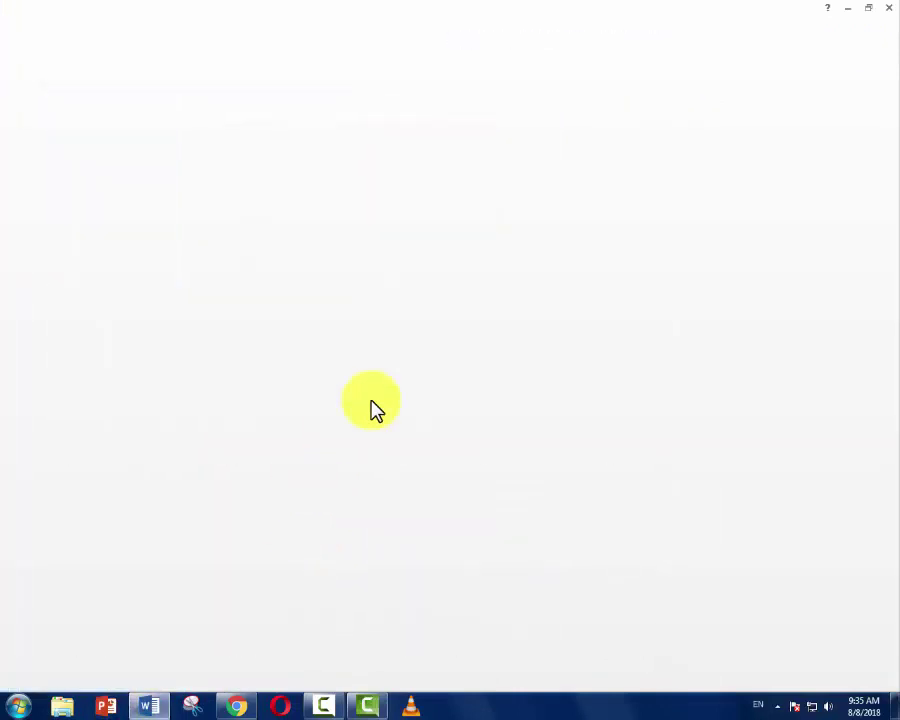
{"action": "left_click", "coordinate": [160, 708], "text": "shift"}
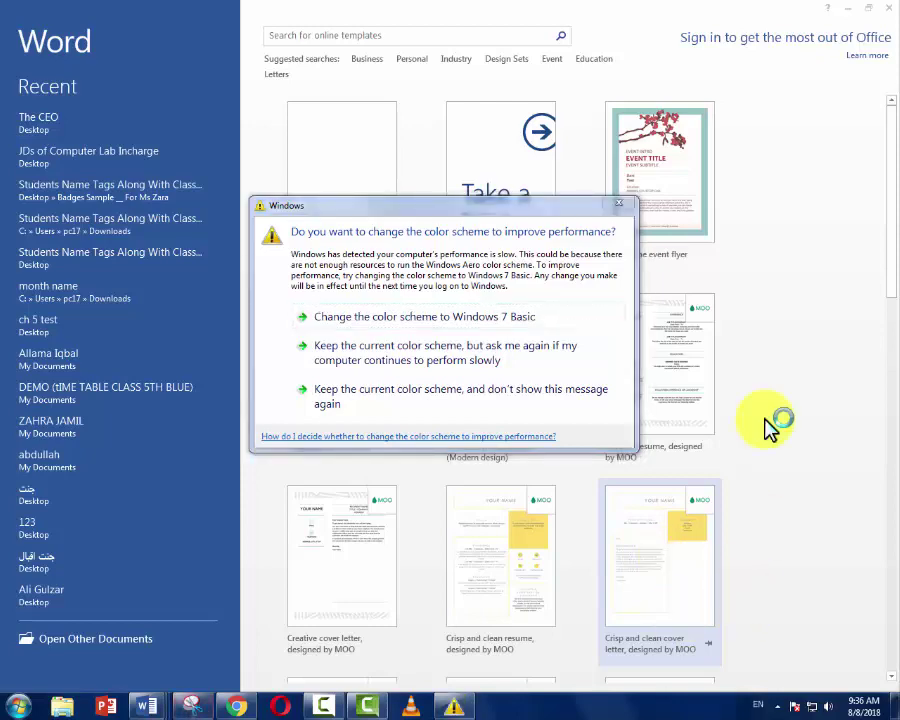
Step: Launch a new Snipping Tool instance by its taskbar position 4, and close it along with the color scheme prompt
{"action": "key", "text": "shift+super+4"}
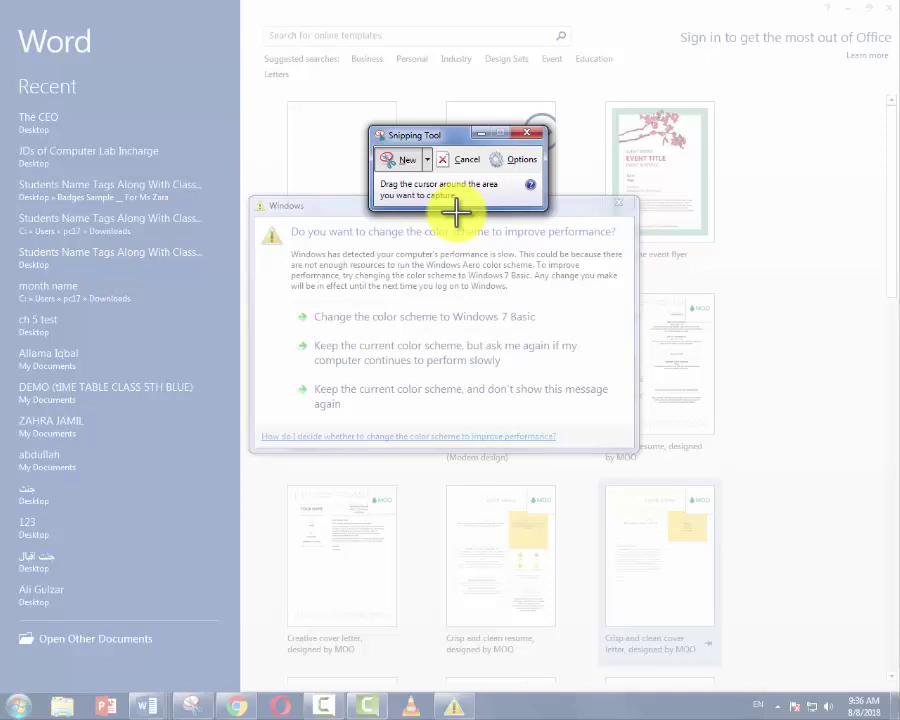
{"action": "left_click", "coordinate": [530, 133]}
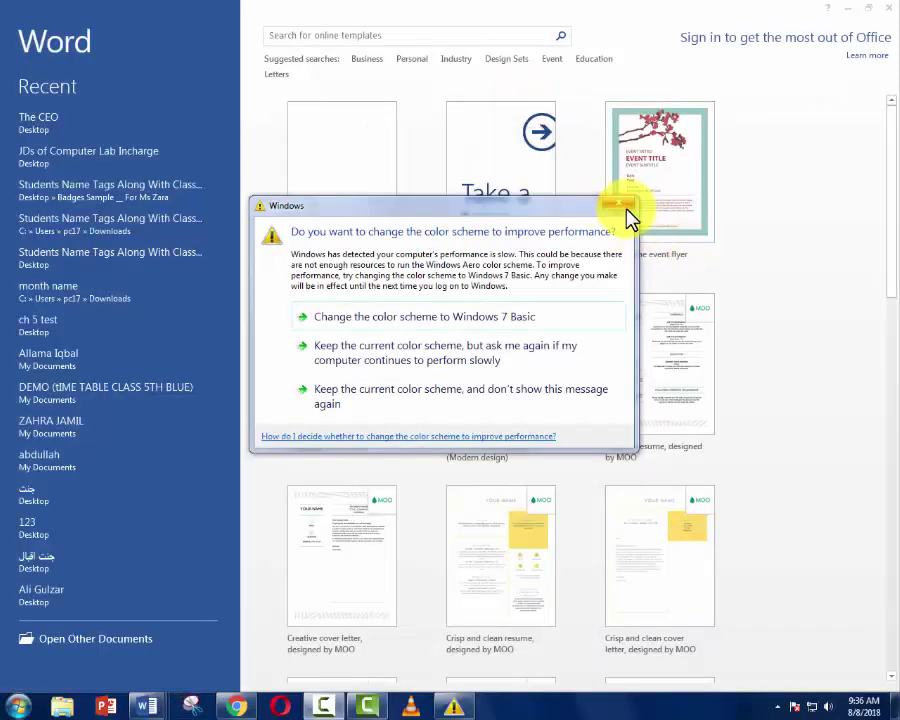
{"action": "left_click", "coordinate": [624, 207]}
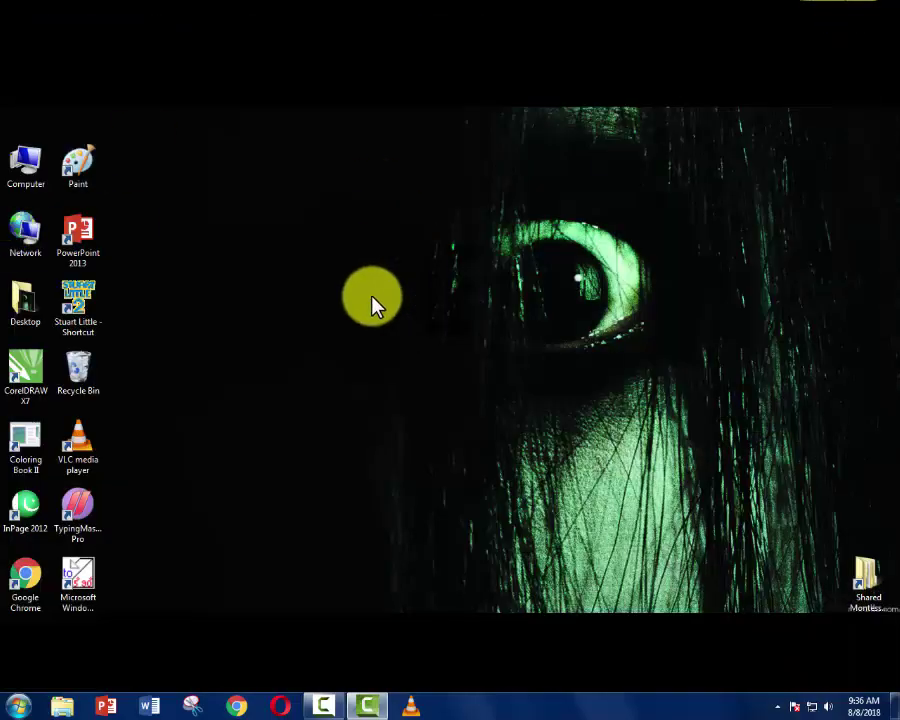
Step: Examine the standard context menu options of the desktop and of the CorelDRAW X7 shortcut
{"action": "right_click", "coordinate": [269, 78]}
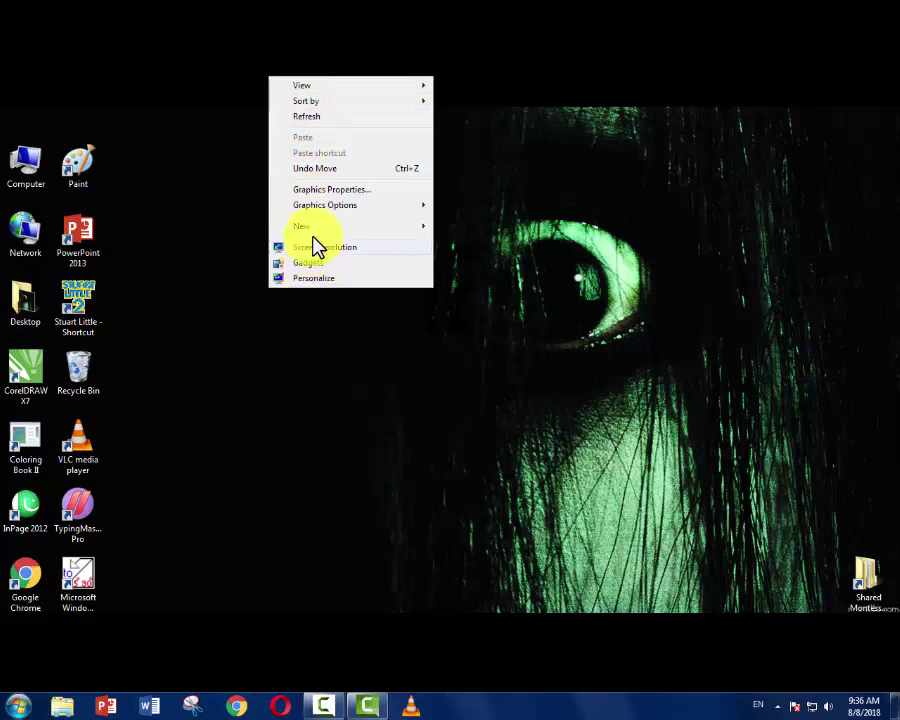
{"action": "mouse_move", "coordinate": [313, 84]}
{"action": "left_click", "coordinate": [300, 318]}
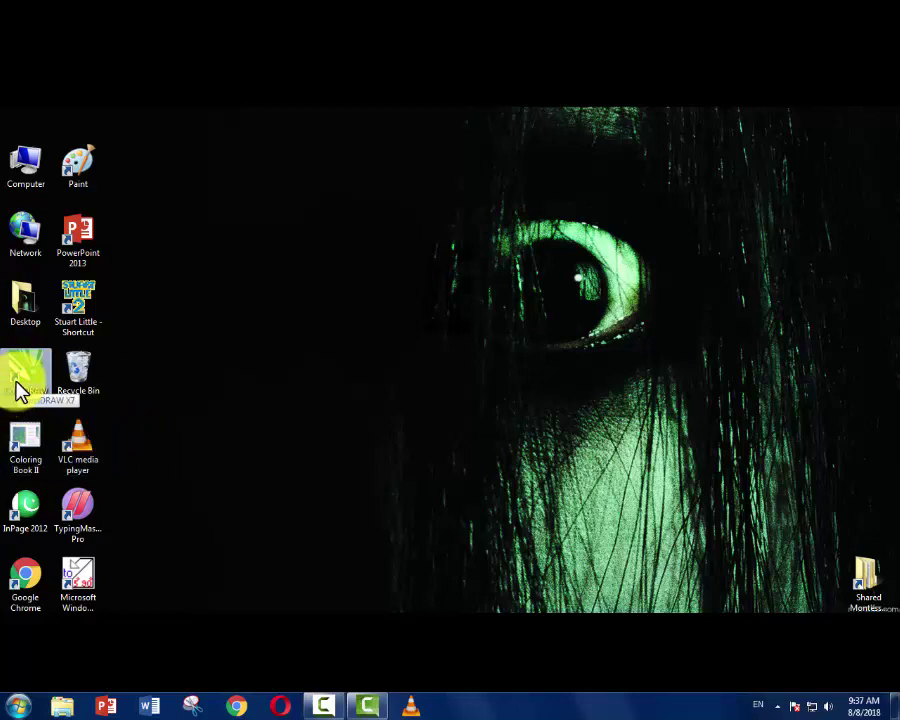
{"action": "key", "text": "shift"}
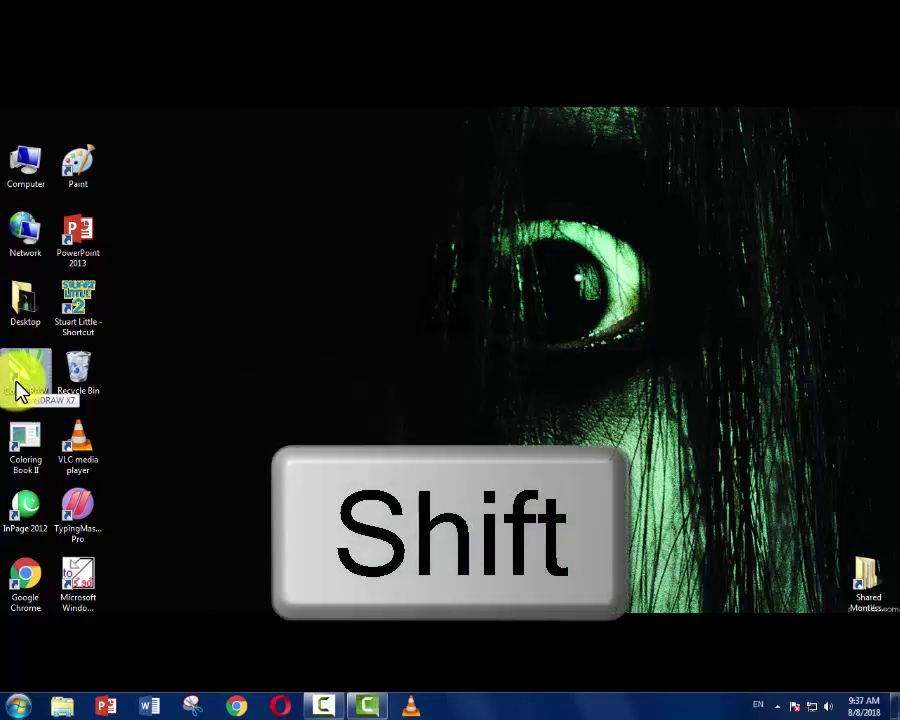
{"action": "right_click", "coordinate": [17, 390], "text": "shift"}
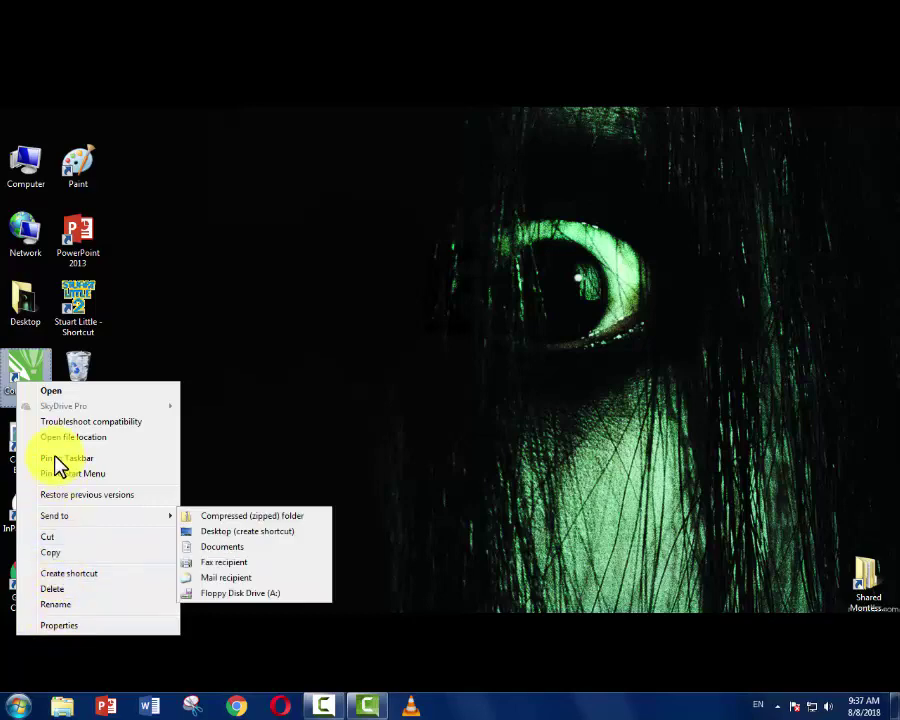
{"action": "left_click", "coordinate": [58, 397]}
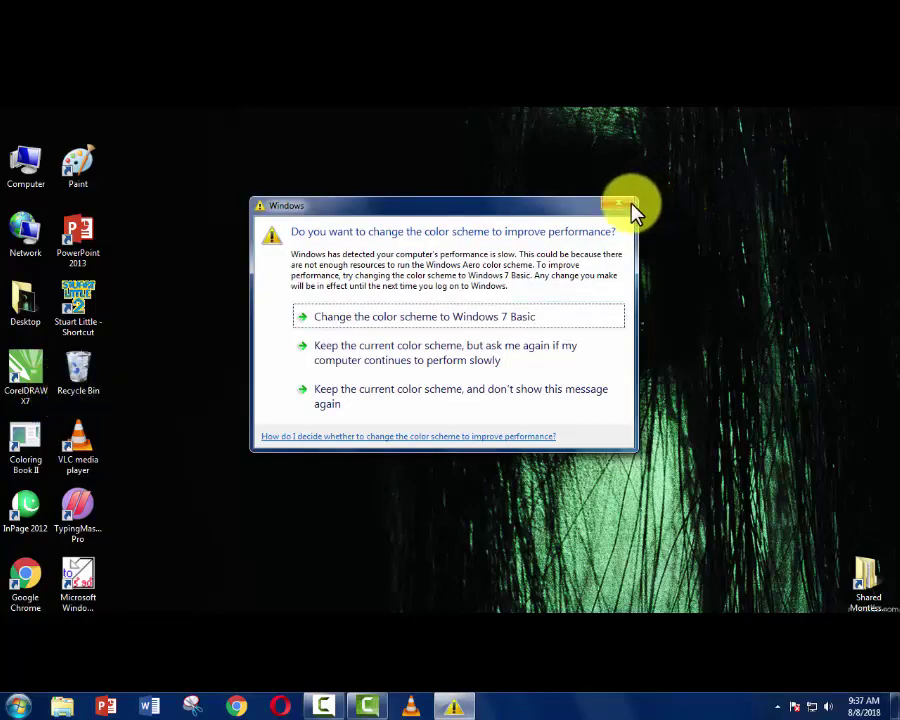
{"action": "left_click", "coordinate": [632, 210]}
{"action": "right_click", "coordinate": [22, 382]}
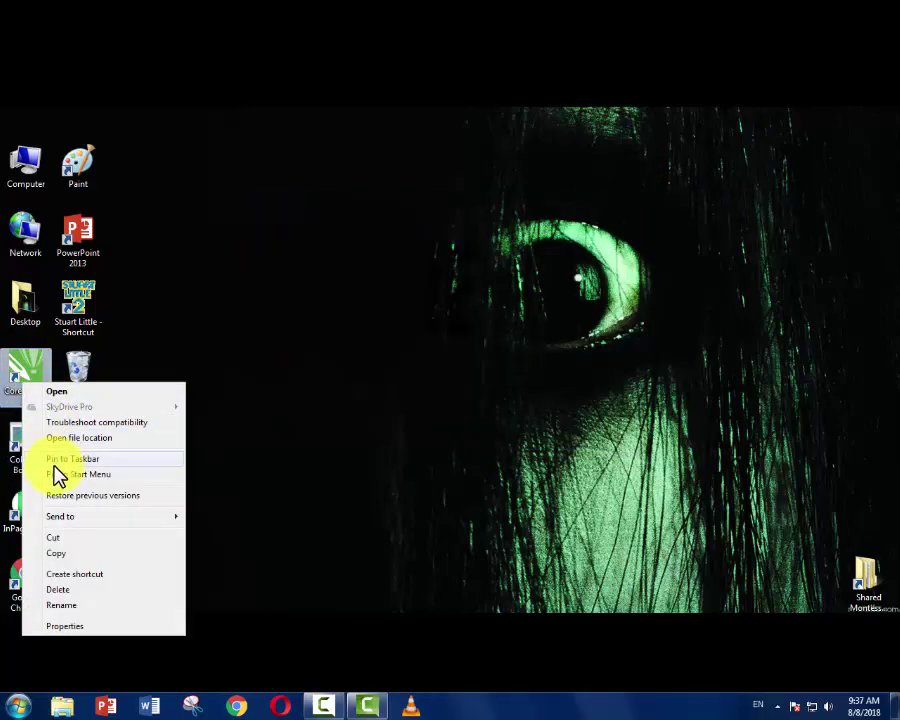
{"action": "mouse_move", "coordinate": [60, 520]}
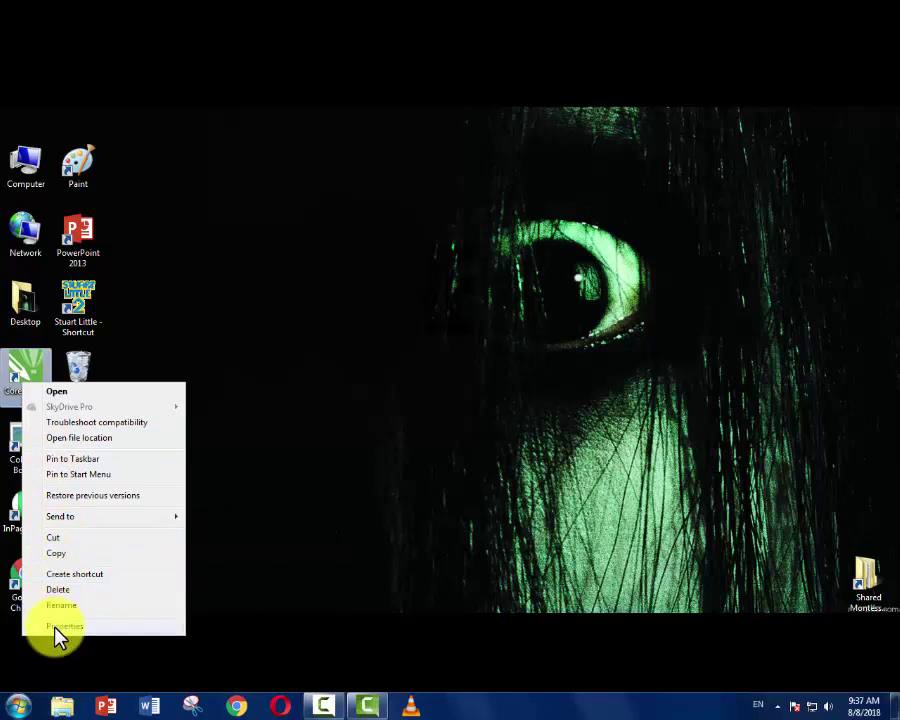
{"action": "left_click", "coordinate": [290, 346]}
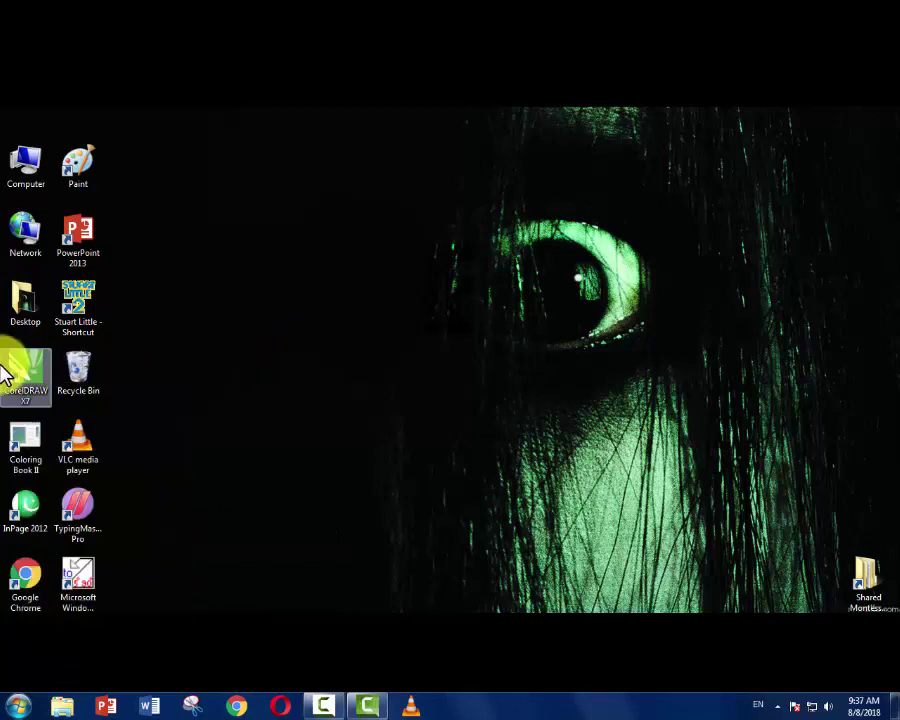
Step: Copy the CorelDRAW X7 desktop shortcut's full path using the Copy as path option of its extended context menu
{"action": "right_click", "coordinate": [10, 378]}
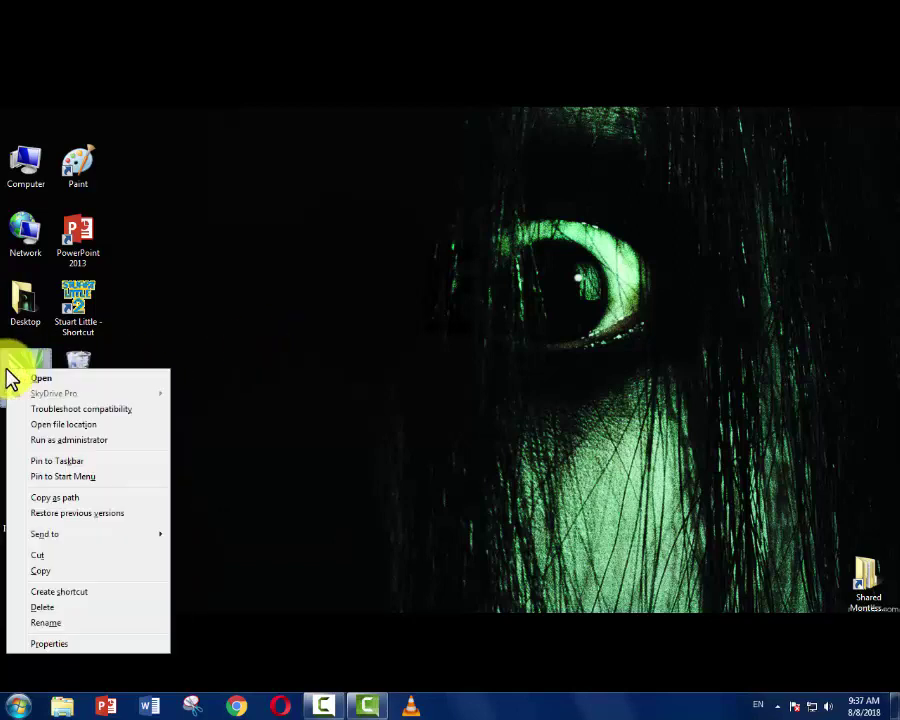
{"action": "left_click", "coordinate": [64, 507]}
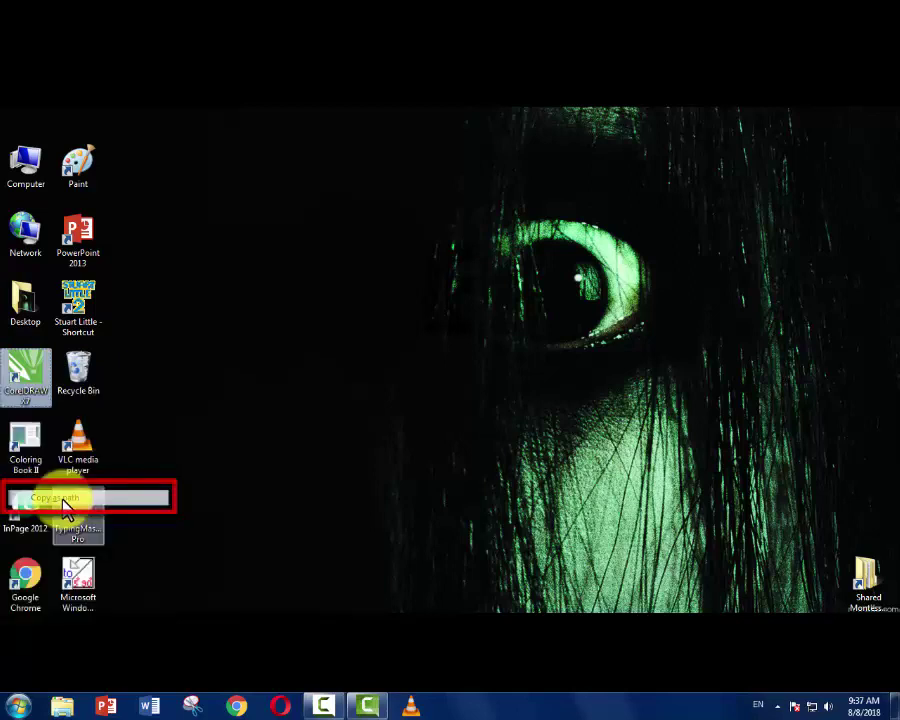
{"action": "right_click", "coordinate": [26, 395]}
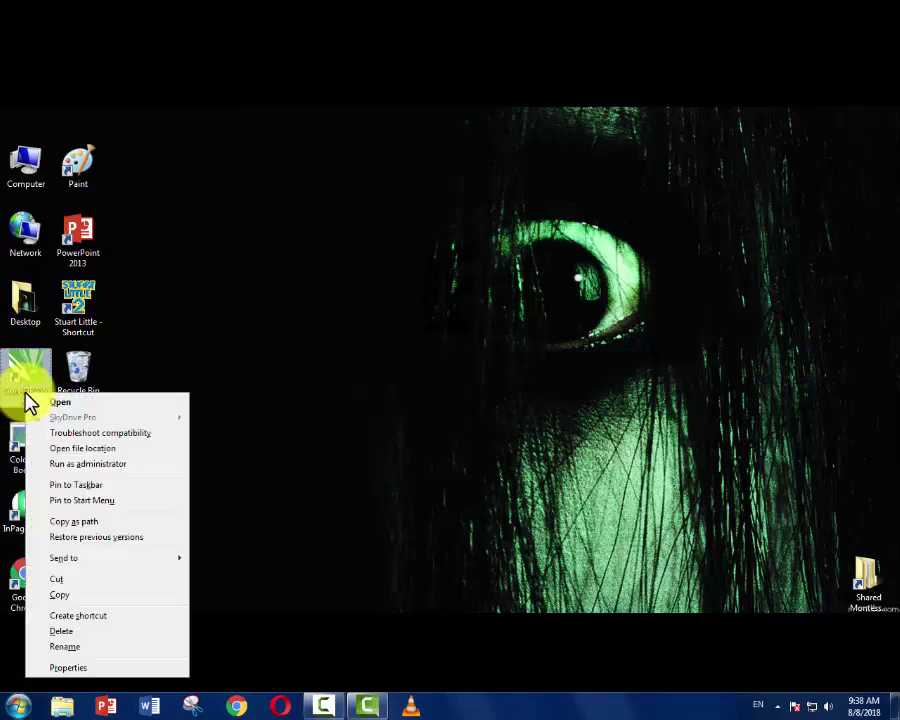
{"action": "left_click", "coordinate": [70, 532]}
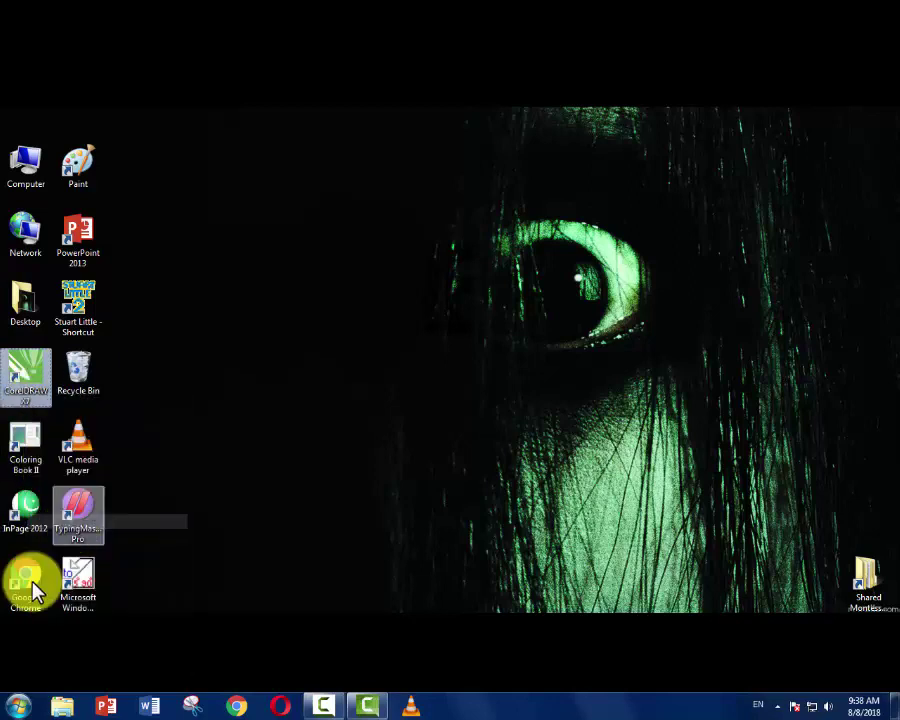
Step: Refresh the desktop twice
{"action": "right_click", "coordinate": [360, 81]}
{"action": "left_click", "coordinate": [347, 166]}
{"action": "right_click", "coordinate": [340, 136]}
{"action": "left_click", "coordinate": [368, 178]}
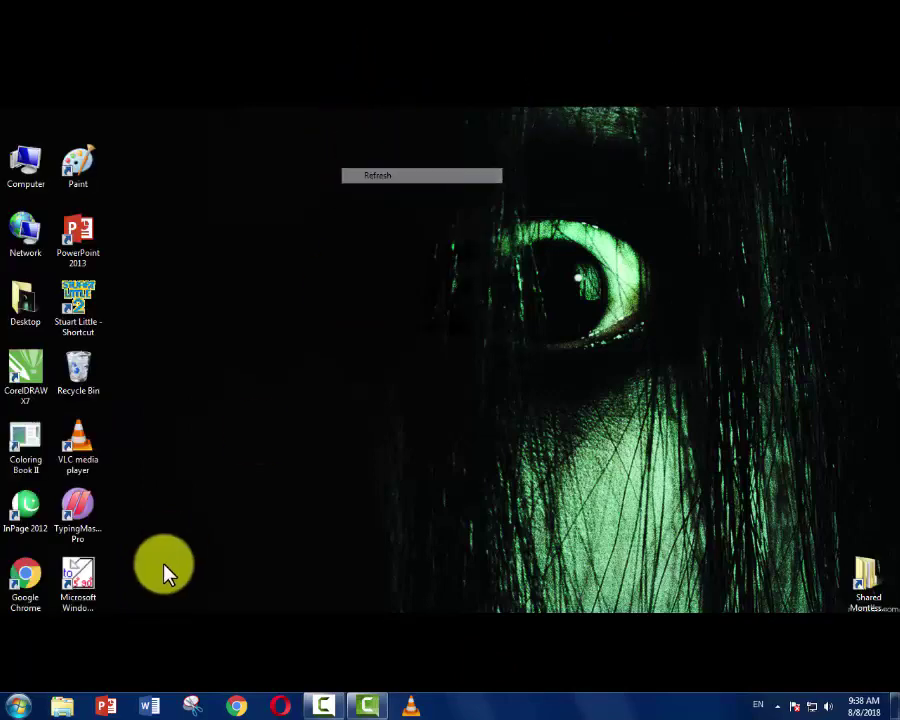
Step: Open CorelDRAW X7 by pasting the copied shortcut path into the Windows program search, and cancel its account sign-in window
{"action": "left_click", "coordinate": [18, 706]}
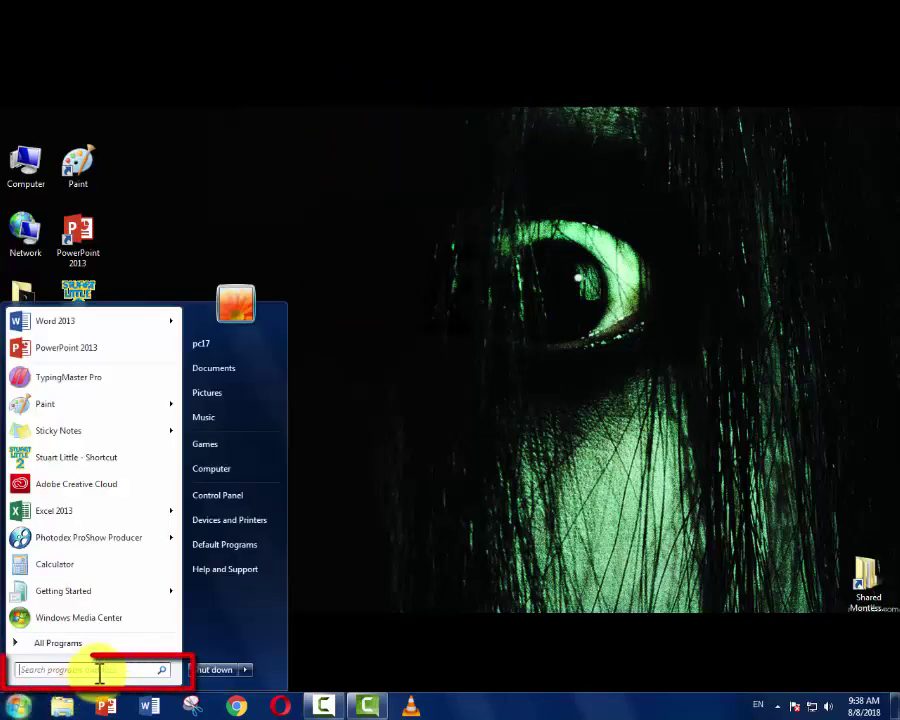
{"action": "right_click", "coordinate": [99, 675]}
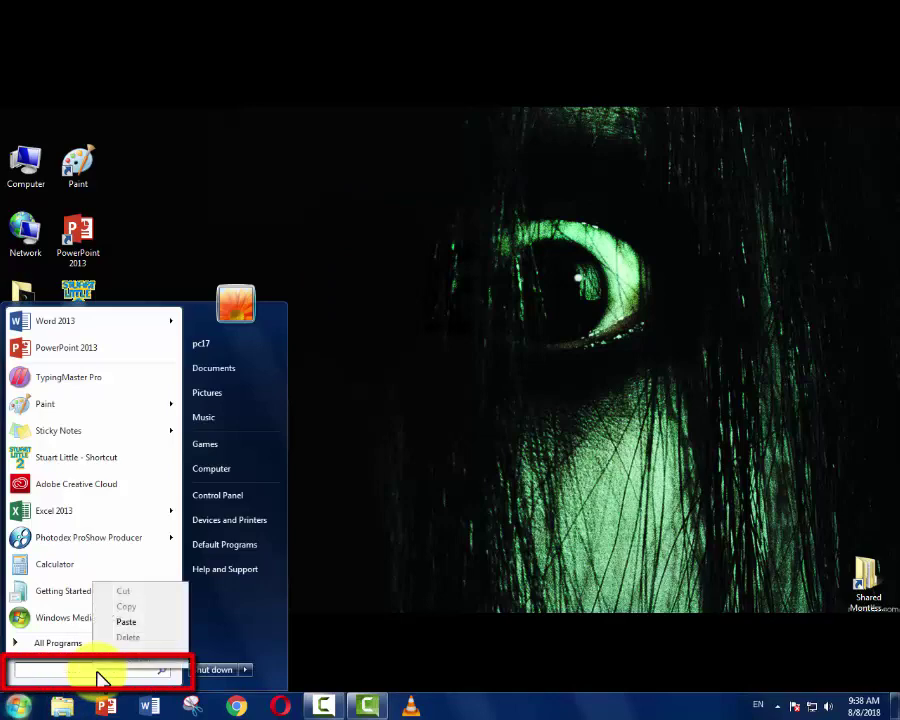
{"action": "left_click", "coordinate": [127, 623]}
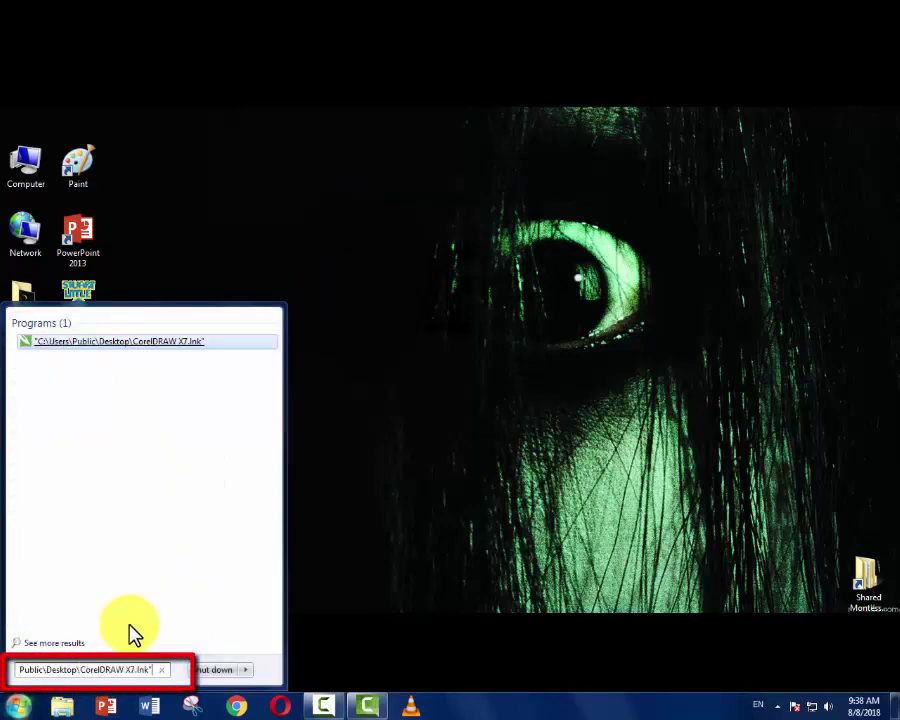
{"action": "left_click", "coordinate": [138, 343]}
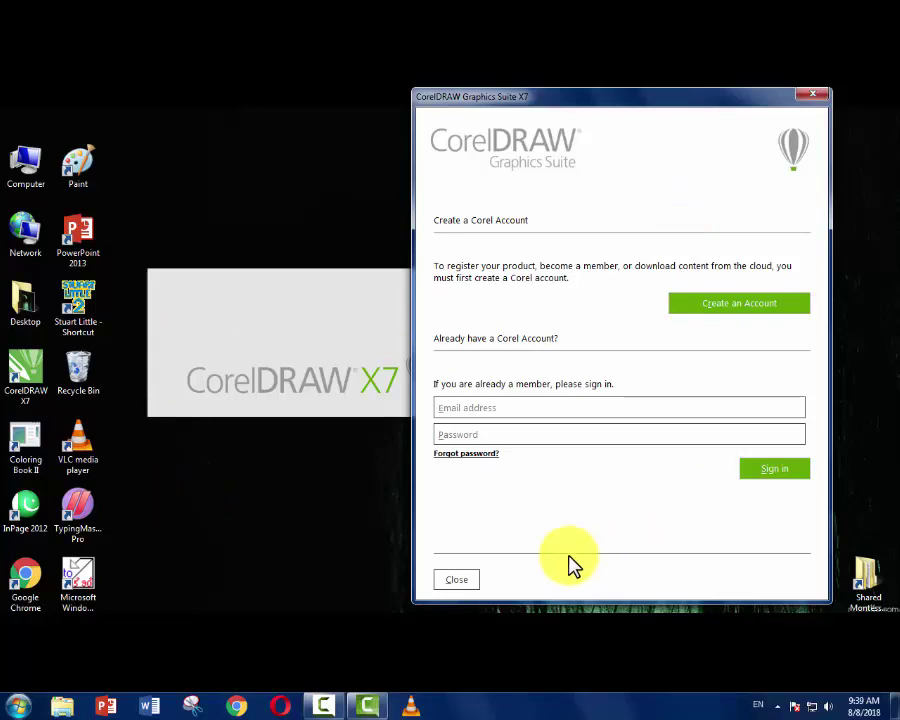
{"action": "left_click", "coordinate": [820, 94]}
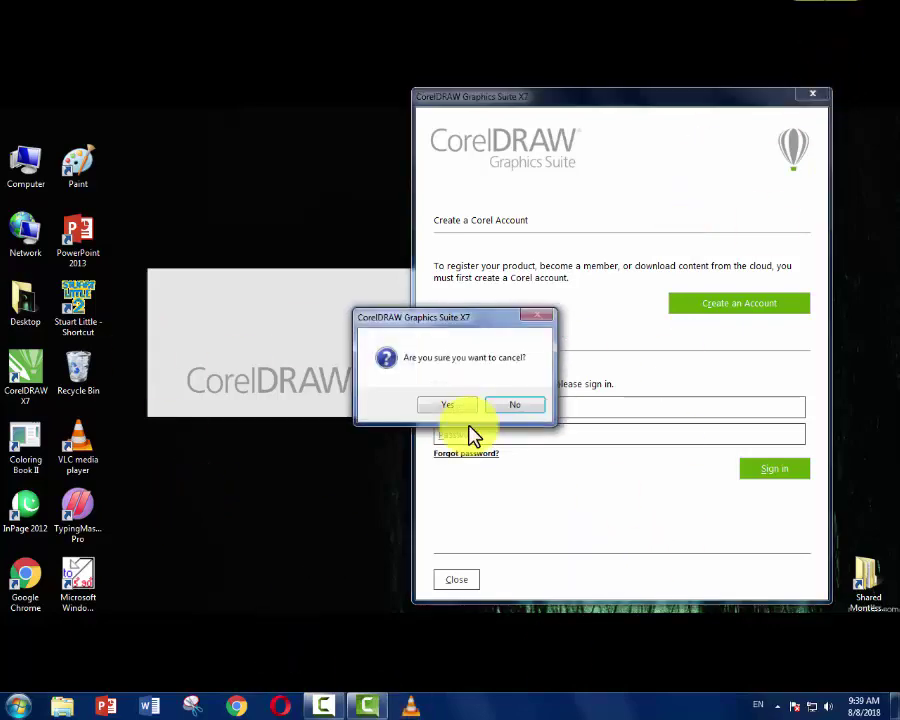
{"action": "left_click", "coordinate": [447, 410]}
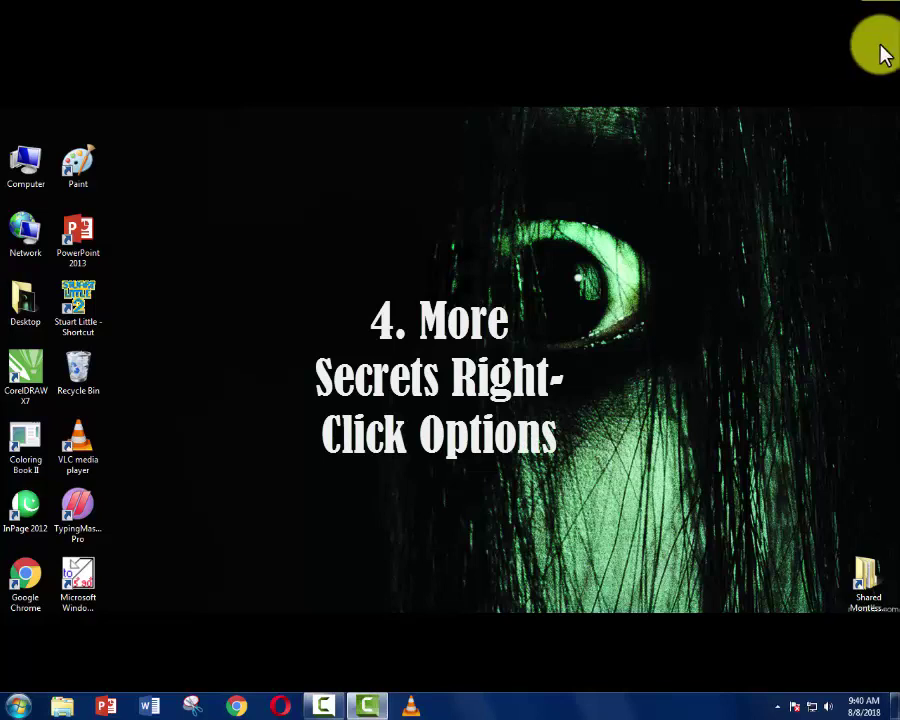
Step: Compare the desktop's standard context menu with its extended one
{"action": "right_click", "coordinate": [340, 201]}
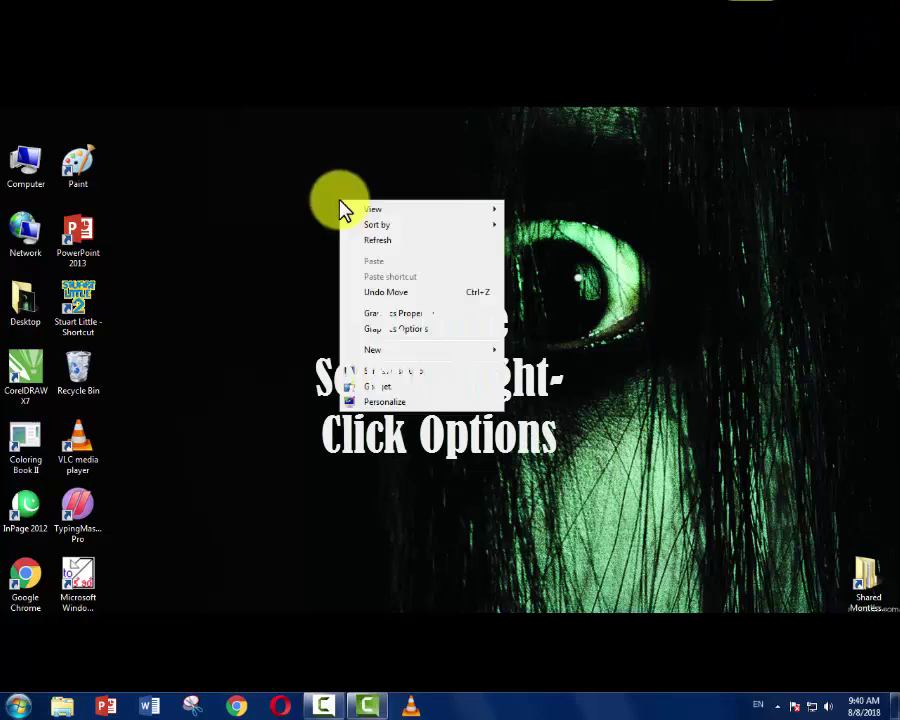
{"action": "mouse_move", "coordinate": [408, 222]}
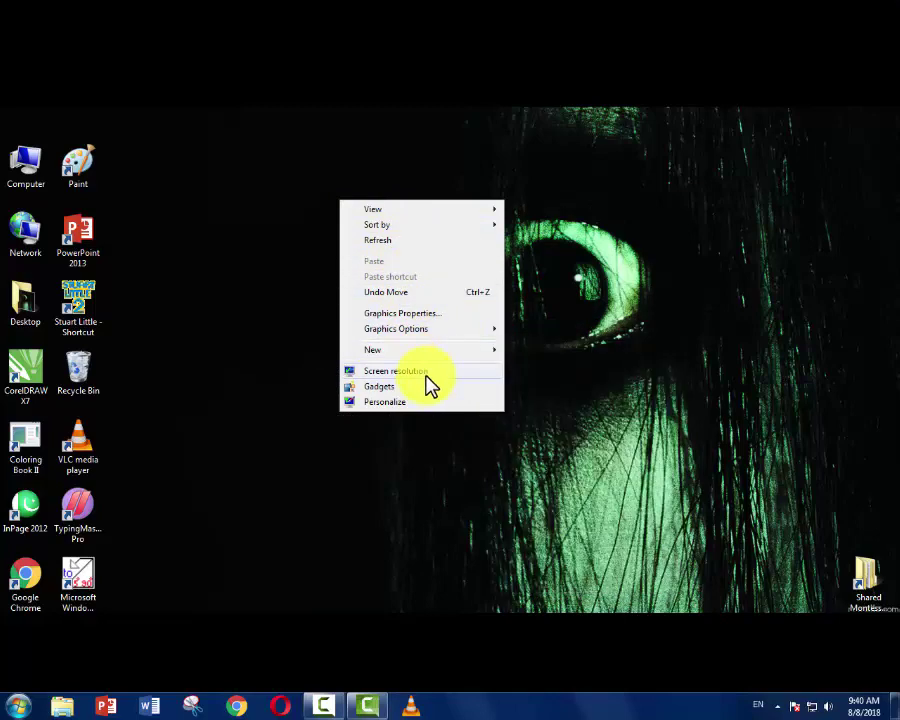
{"action": "left_click", "coordinate": [594, 377]}
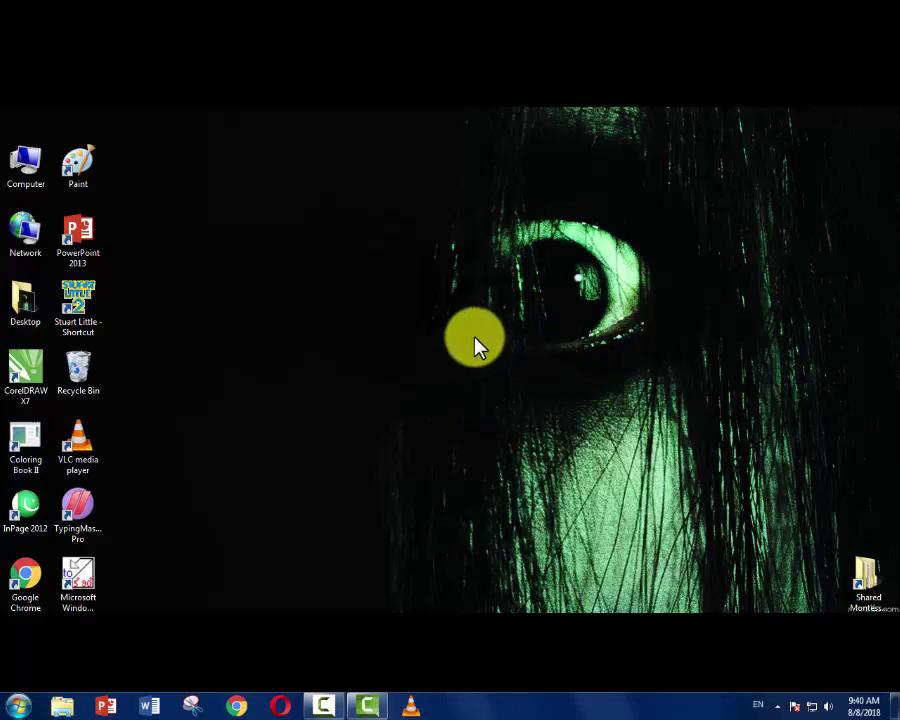
{"action": "right_click", "coordinate": [389, 302]}
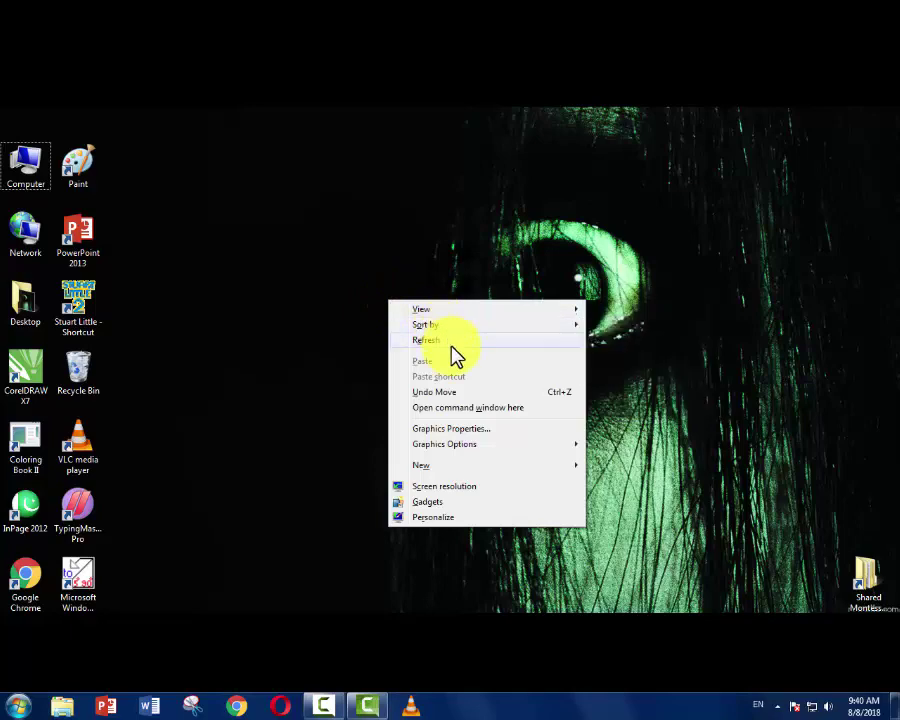
{"action": "left_click", "coordinate": [217, 248]}
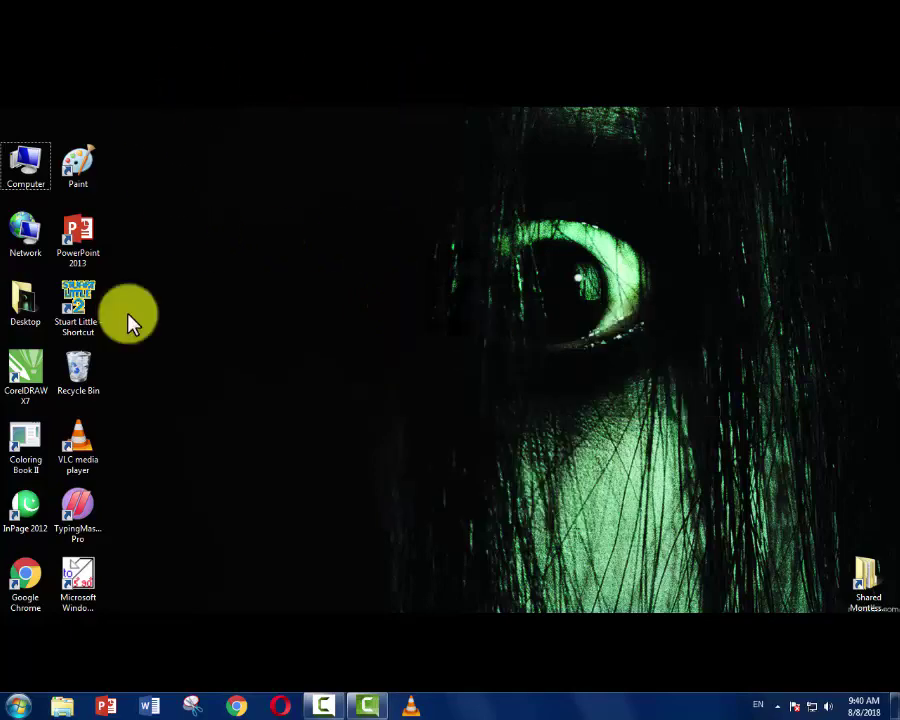
Step: Open the Computer window, maximize it and go into drive D:
{"action": "double_click", "coordinate": [27, 182]}
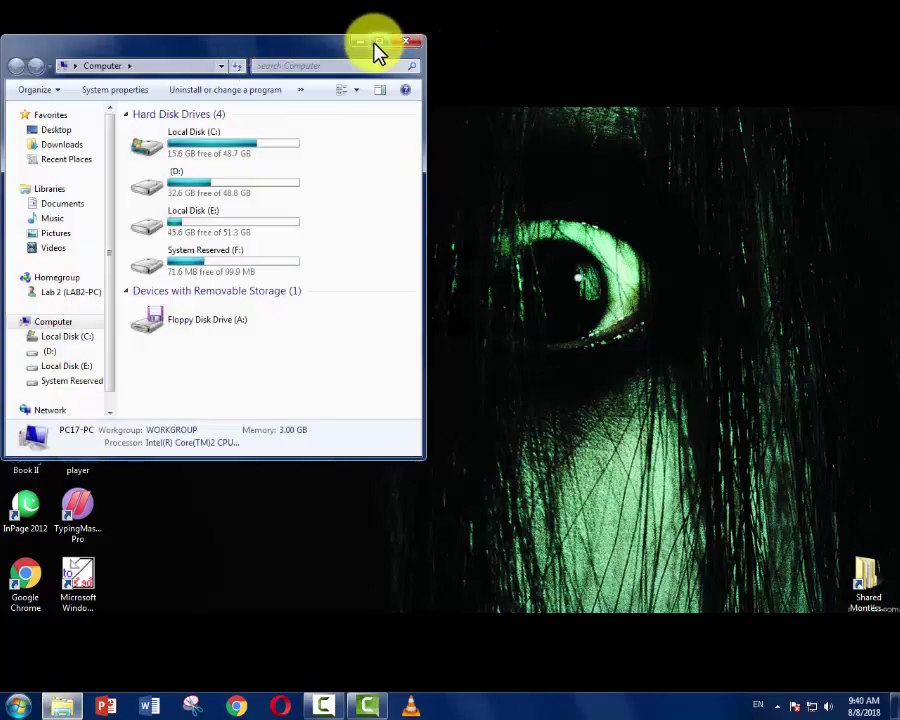
{"action": "left_click", "coordinate": [378, 42]}
{"action": "double_click", "coordinate": [370, 112]}
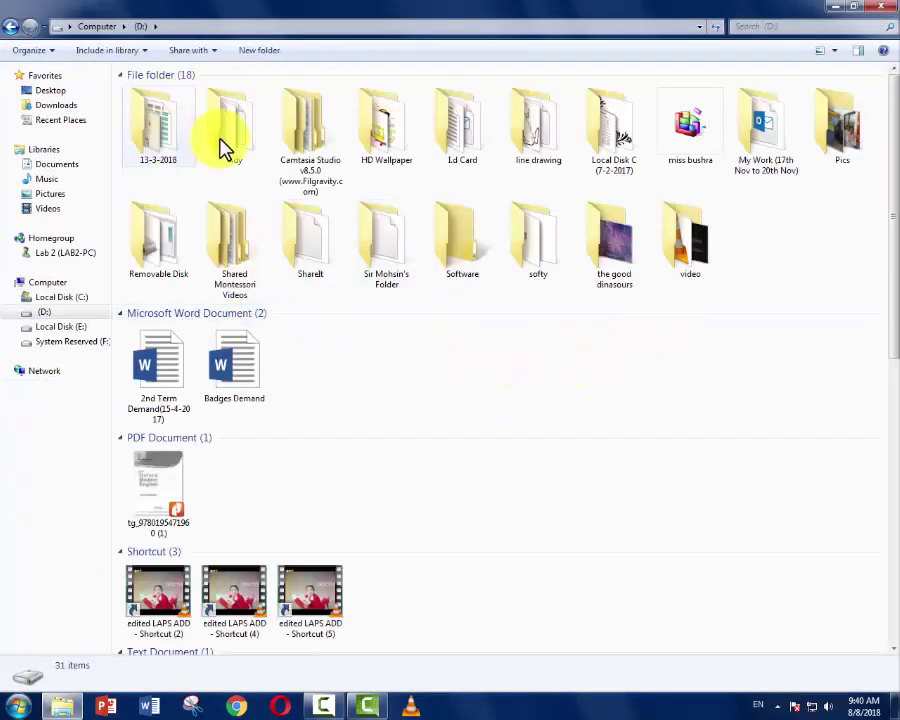
Step: Examine the extended context menu of the 13-3-2018 folder, including its full list of Send to destinations
{"action": "left_click", "coordinate": [160, 145]}
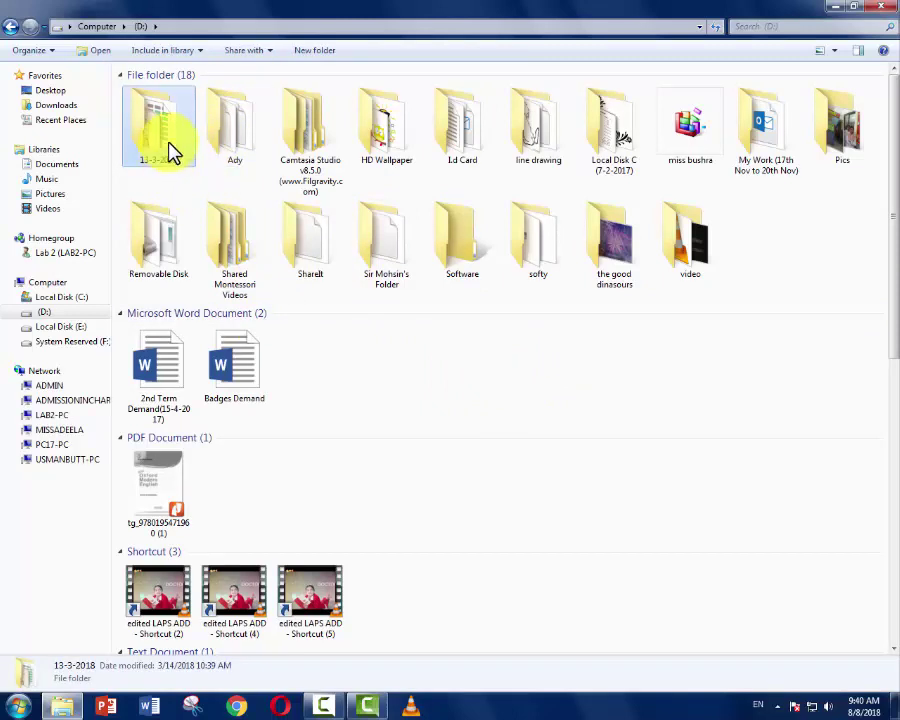
{"action": "right_click", "coordinate": [170, 150]}
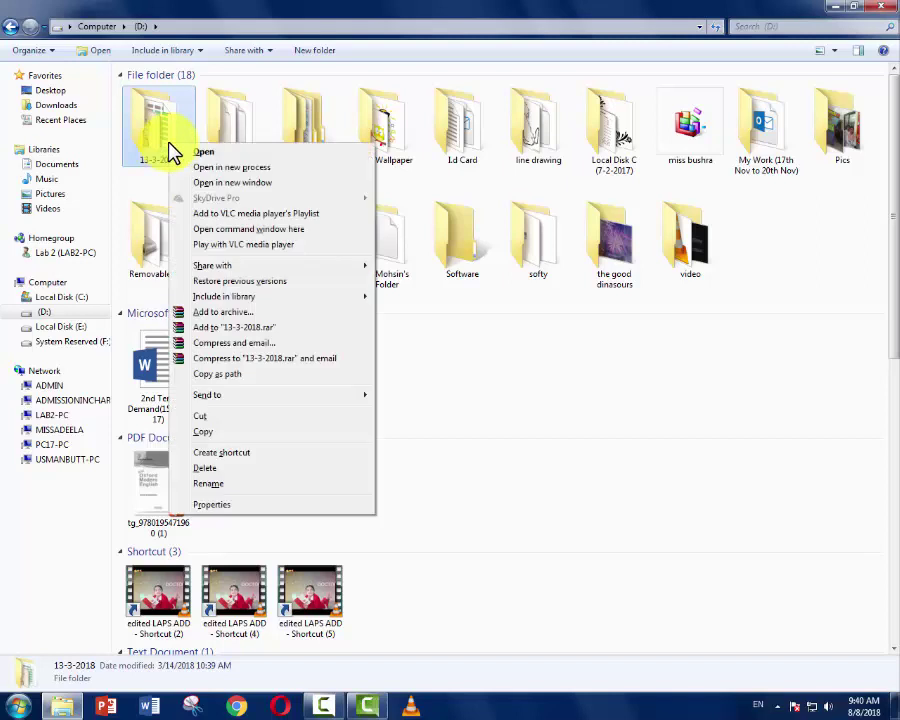
{"action": "mouse_move", "coordinate": [253, 400]}
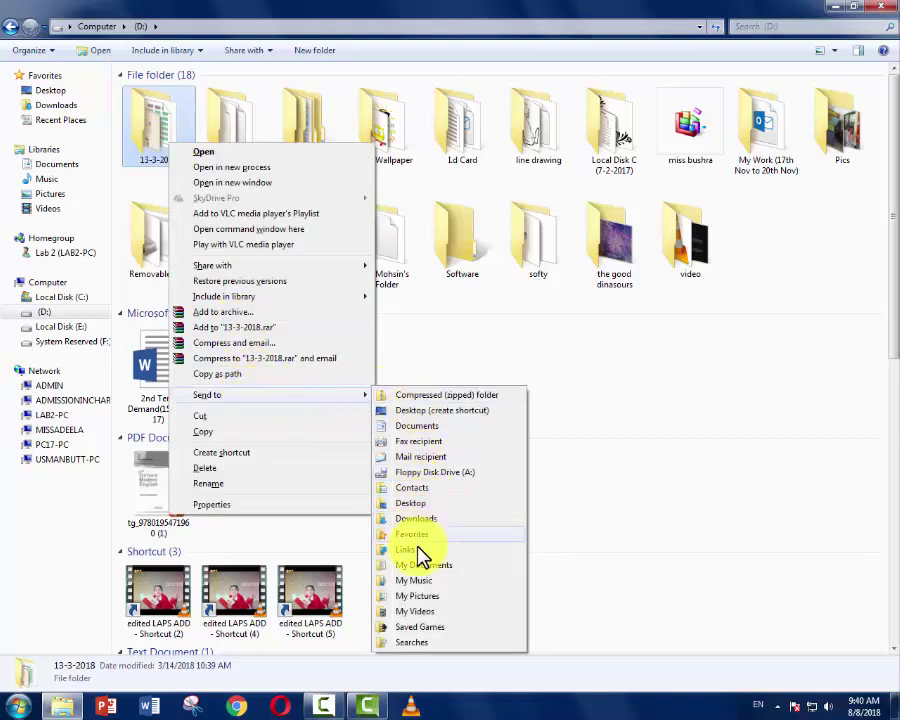
{"action": "left_click", "coordinate": [610, 630]}
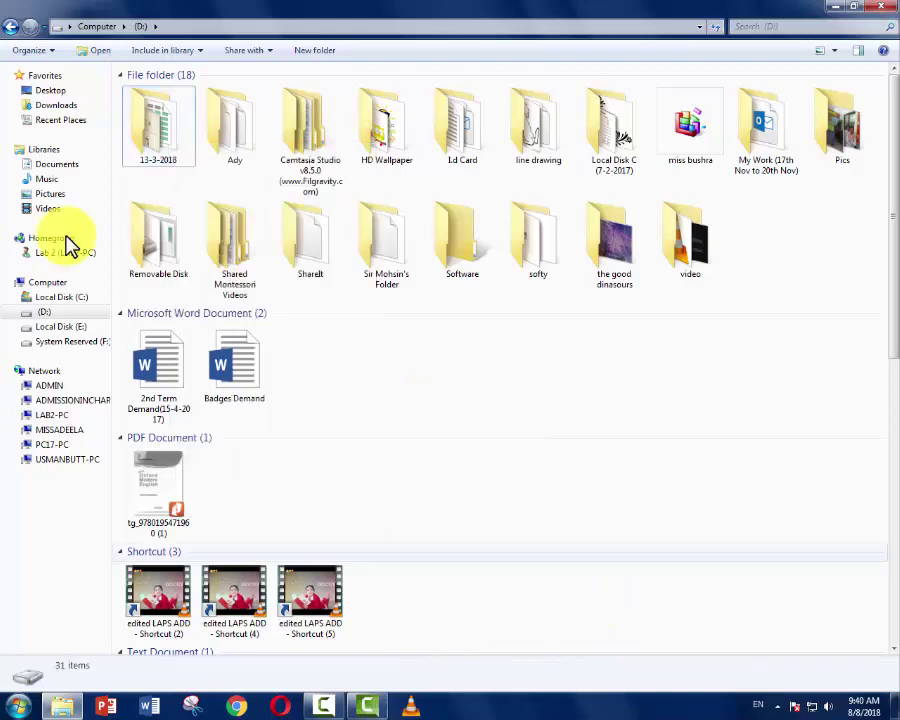
Step: Examine the standard context menu of the 13-3-2018 folder and its shorter Send to list for comparison
{"action": "right_click", "coordinate": [170, 135]}
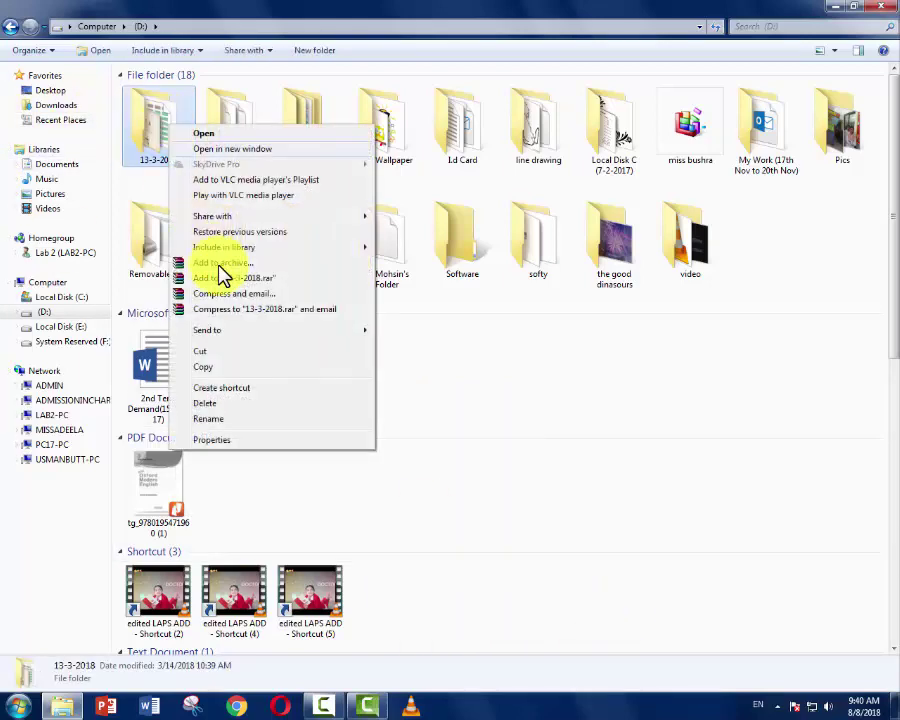
{"action": "mouse_move", "coordinate": [285, 332]}
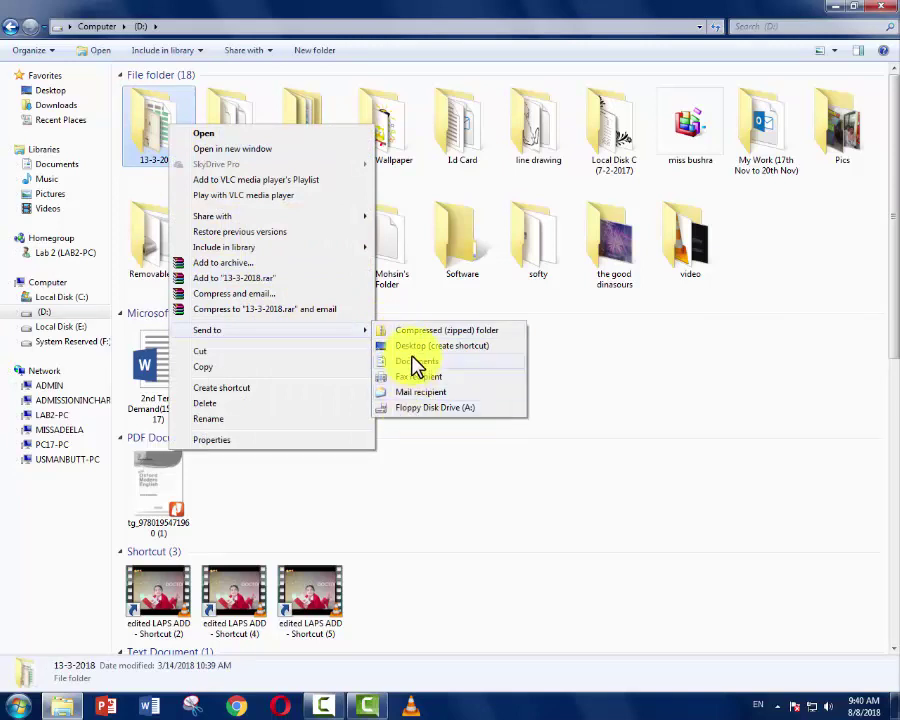
{"action": "key", "text": "shift"}
{"action": "left_click", "coordinate": [117, 191]}
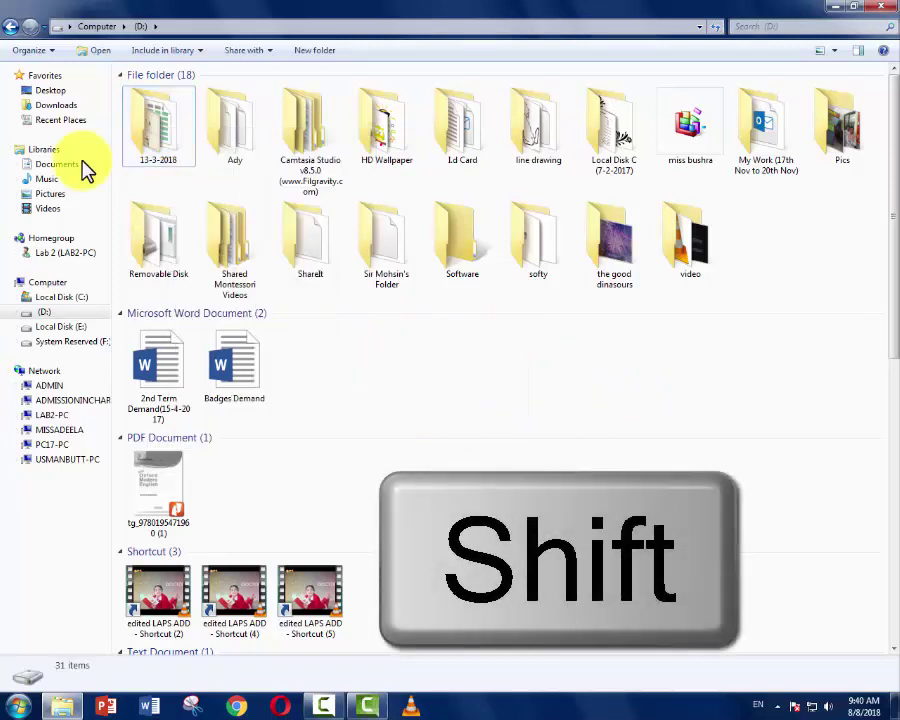
Step: Review the extended context menu and Send to options of the 13-3-2018 folder again, and dismiss the color scheme message
{"action": "left_click", "coordinate": [149, 123]}
{"action": "right_click", "coordinate": [149, 123], "text": "shift"}
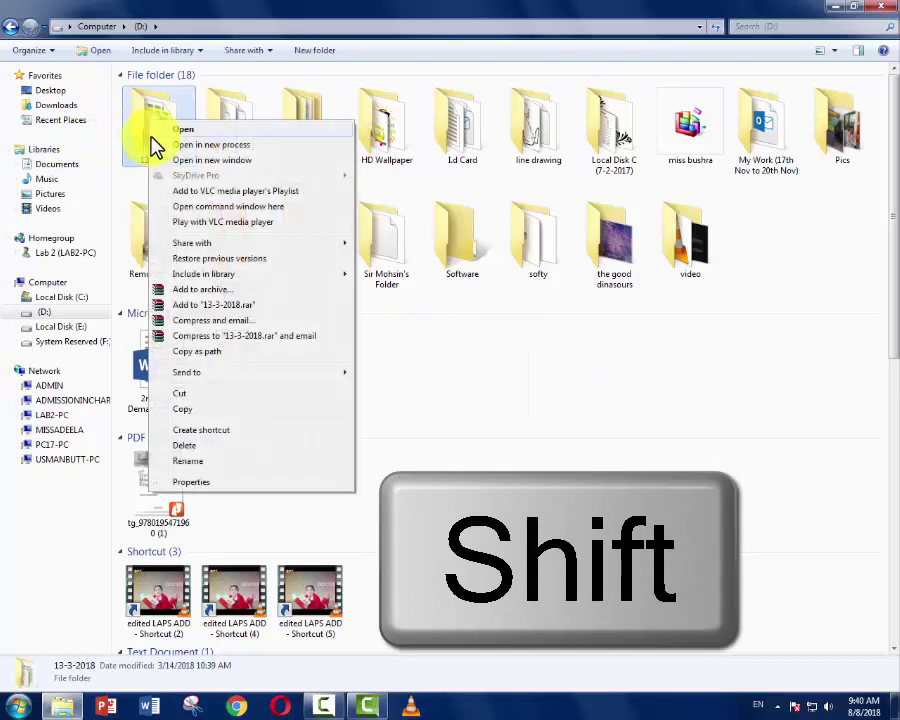
{"action": "mouse_move", "coordinate": [297, 372]}
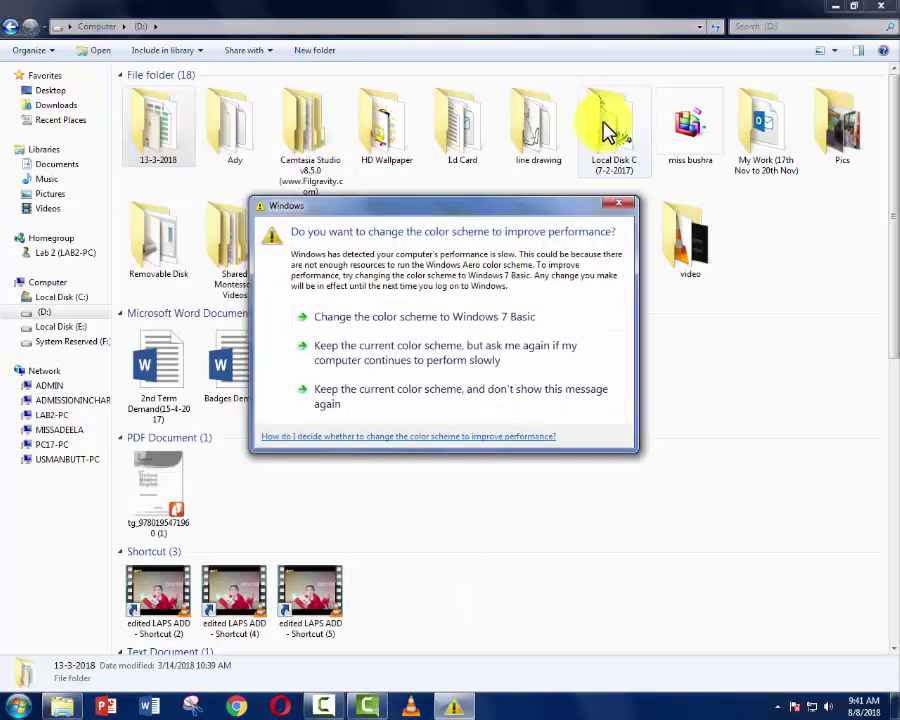
{"action": "left_click", "coordinate": [620, 208]}
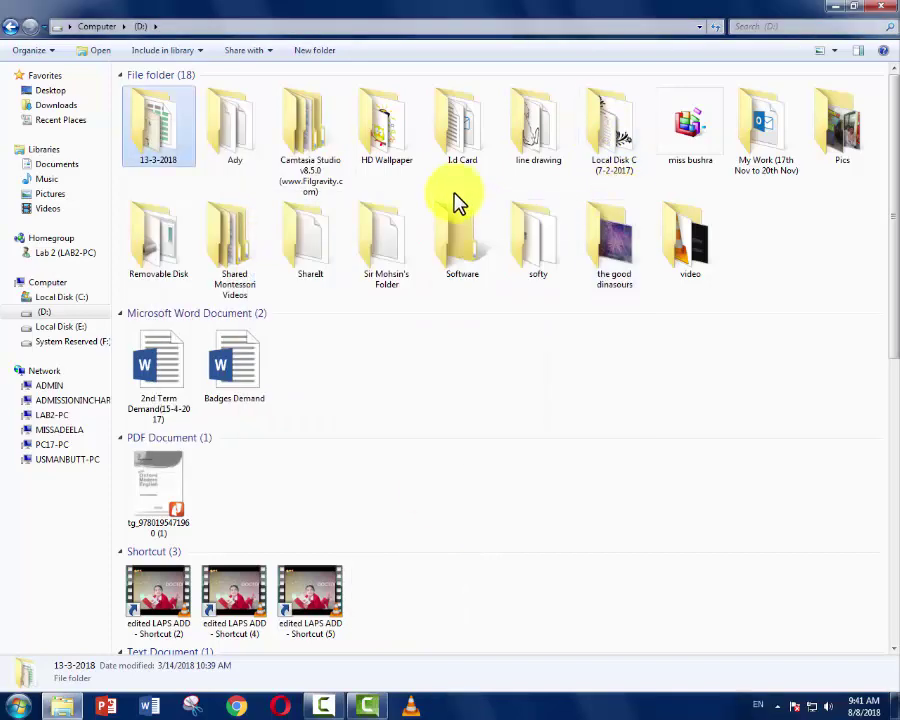
Step: Review the standard context menu and Send to destinations of the 13-3-2018 folder, and close the drive D: window
{"action": "right_click", "coordinate": [170, 157]}
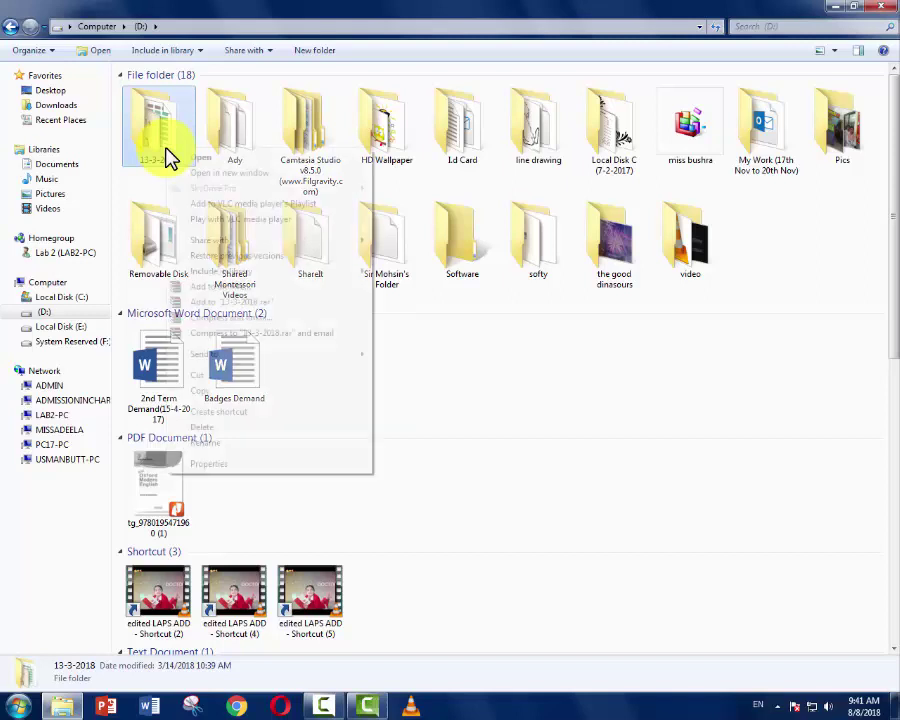
{"action": "mouse_move", "coordinate": [333, 356]}
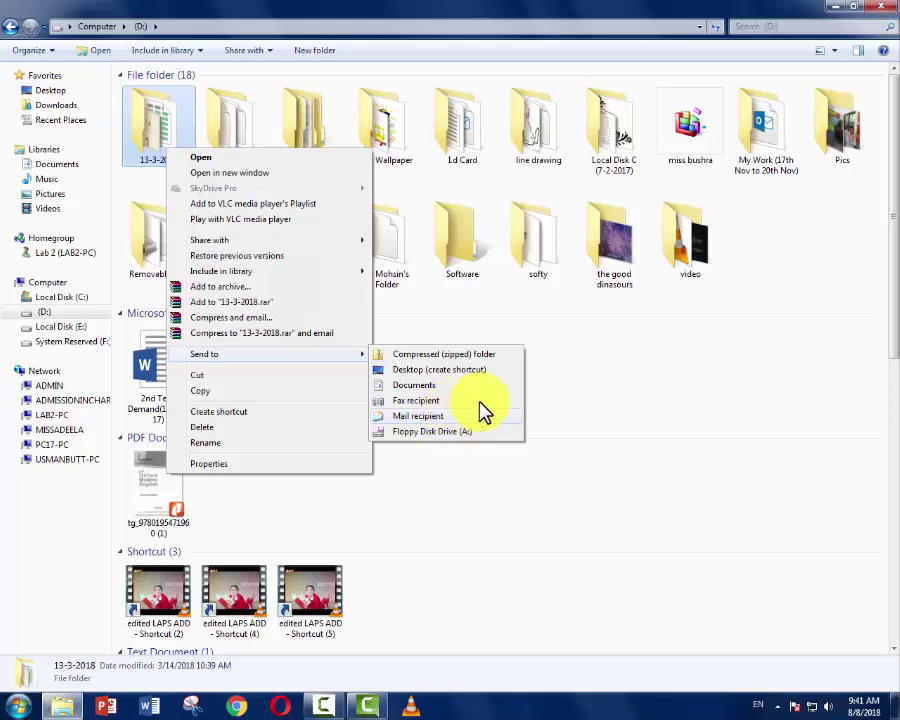
{"action": "left_click", "coordinate": [617, 410]}
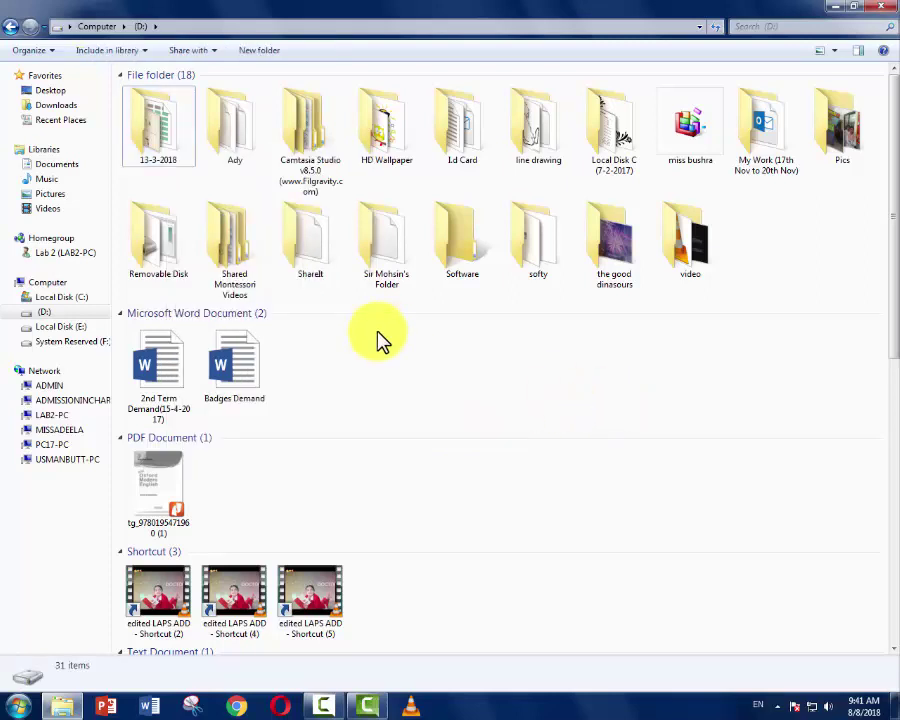
{"action": "right_click", "coordinate": [157, 120]}
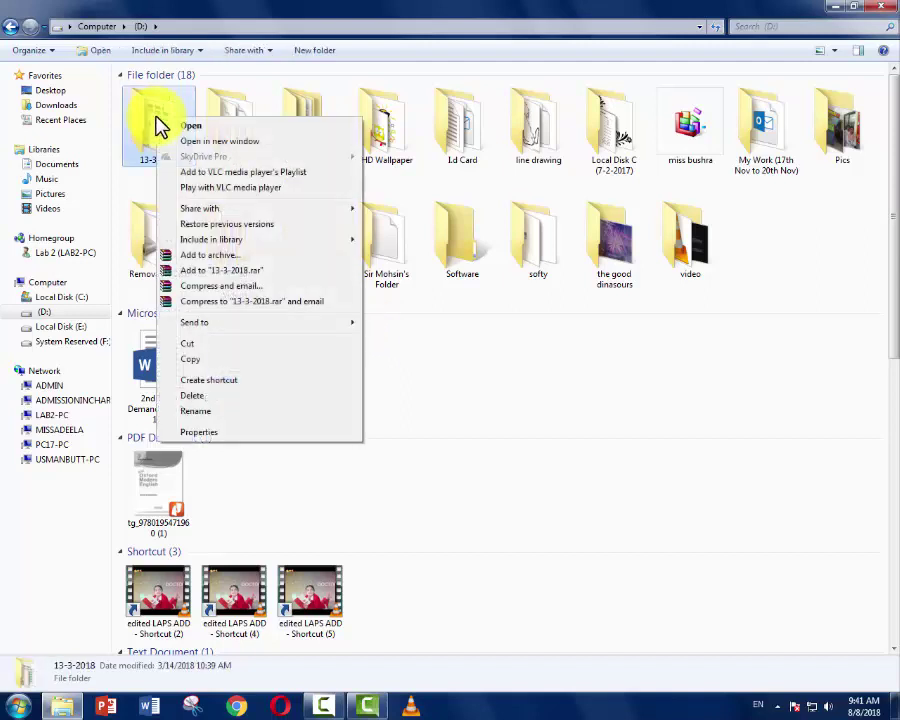
{"action": "left_click", "coordinate": [535, 385]}
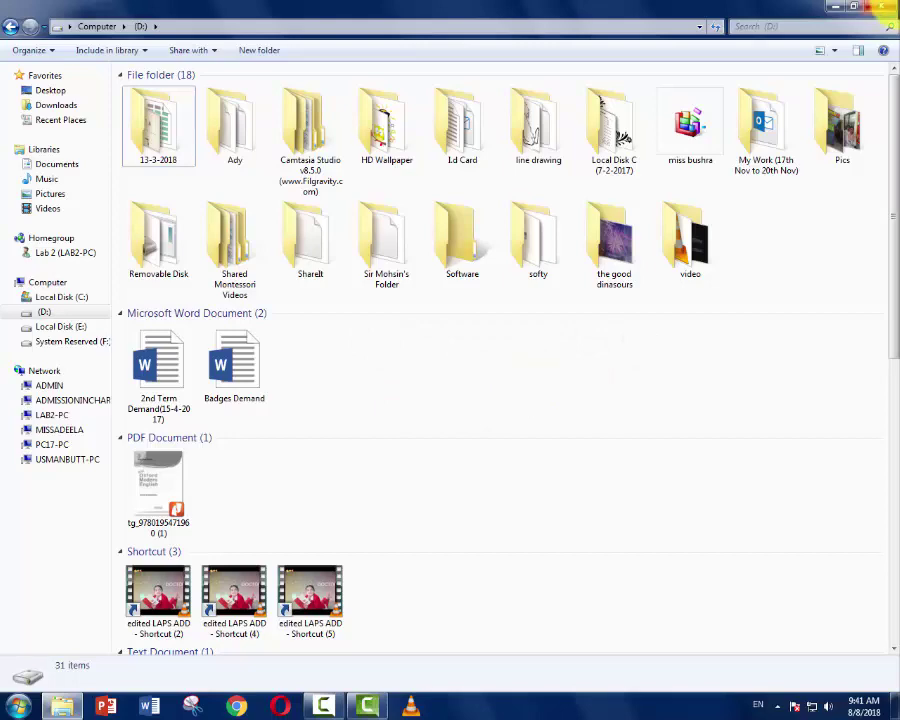
{"action": "left_click", "coordinate": [881, 7]}
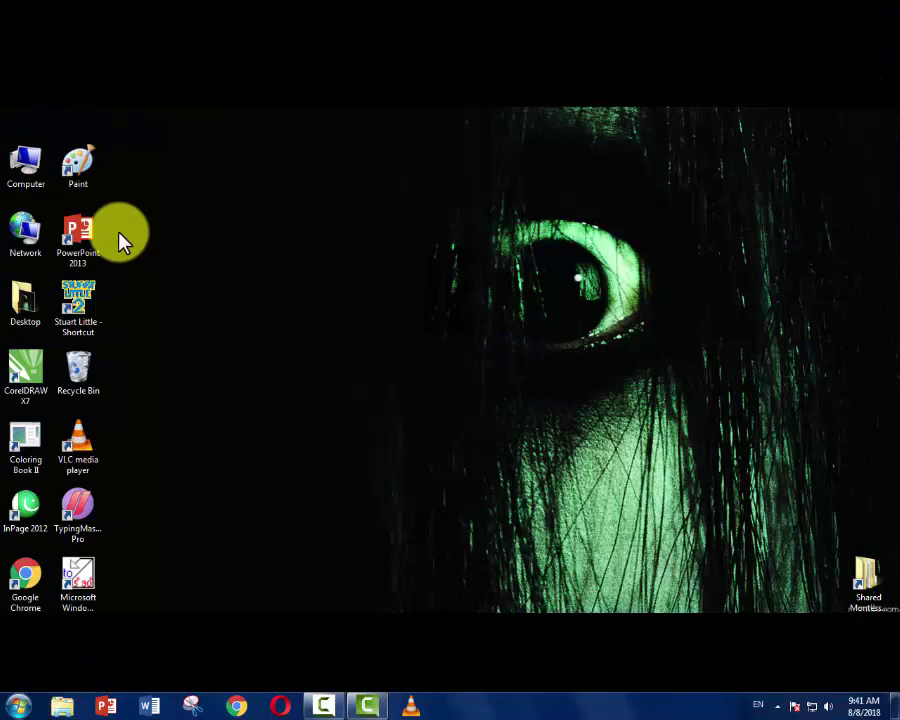
Step: Send the folder just before New folder on Local Disk (E:) to the desktop as a shortcut, and close the drive window
{"action": "double_click", "coordinate": [36, 180]}
{"action": "left_click", "coordinate": [572, 122]}
{"action": "double_click", "coordinate": [572, 122]}
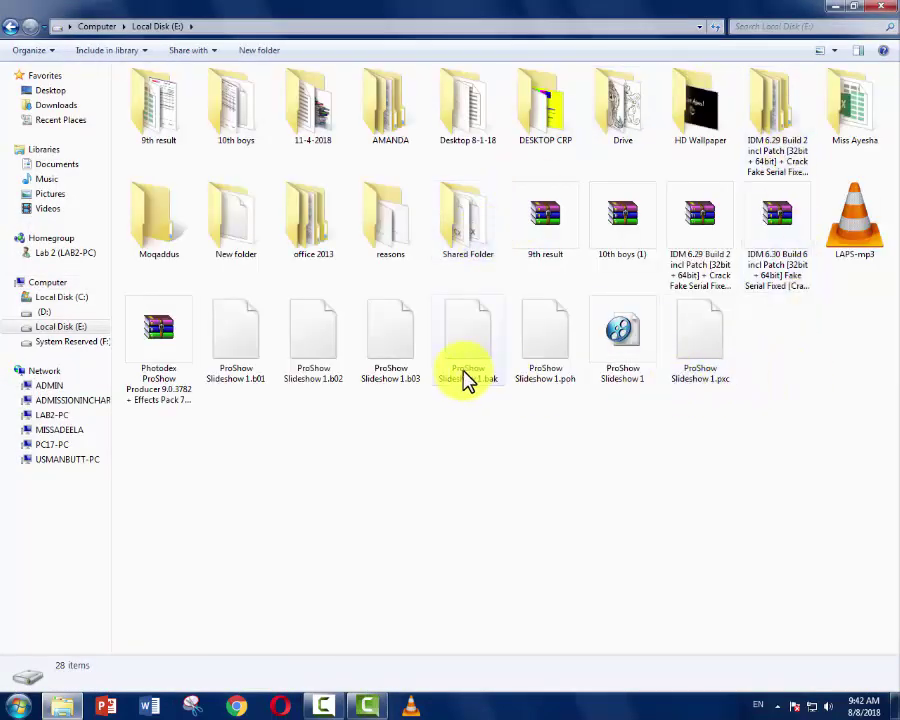
{"action": "left_click", "coordinate": [163, 239]}
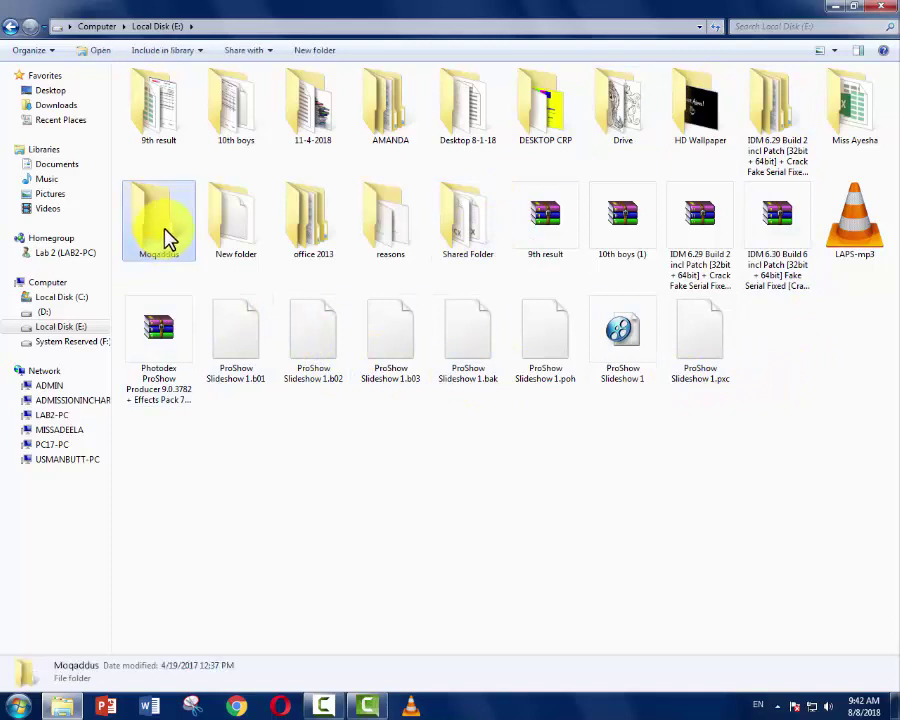
{"action": "right_click", "coordinate": [164, 230]}
{"action": "mouse_move", "coordinate": [375, 436]}
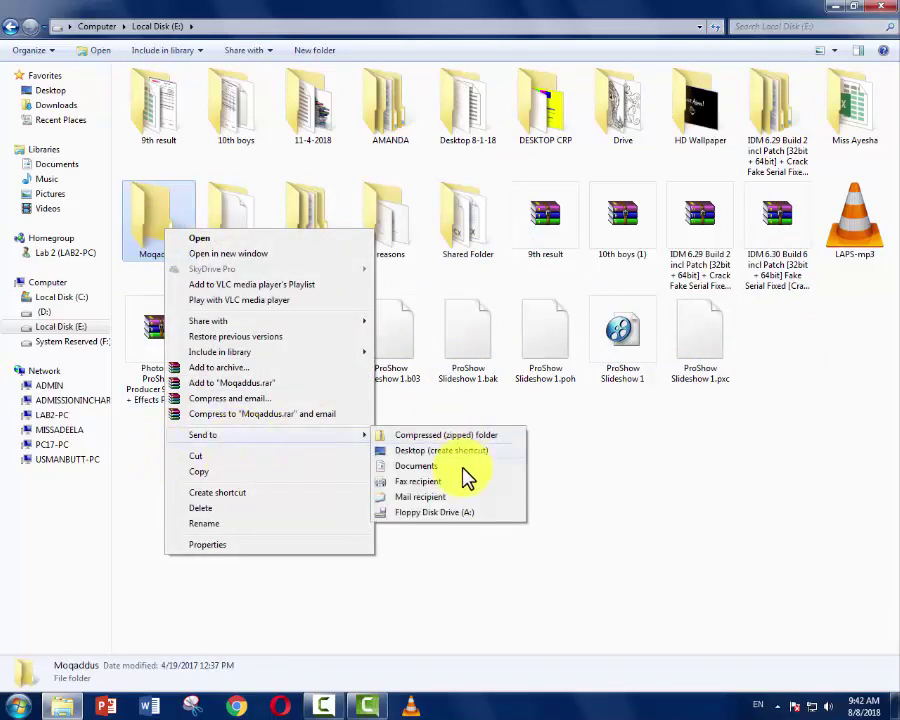
{"action": "left_click", "coordinate": [462, 452]}
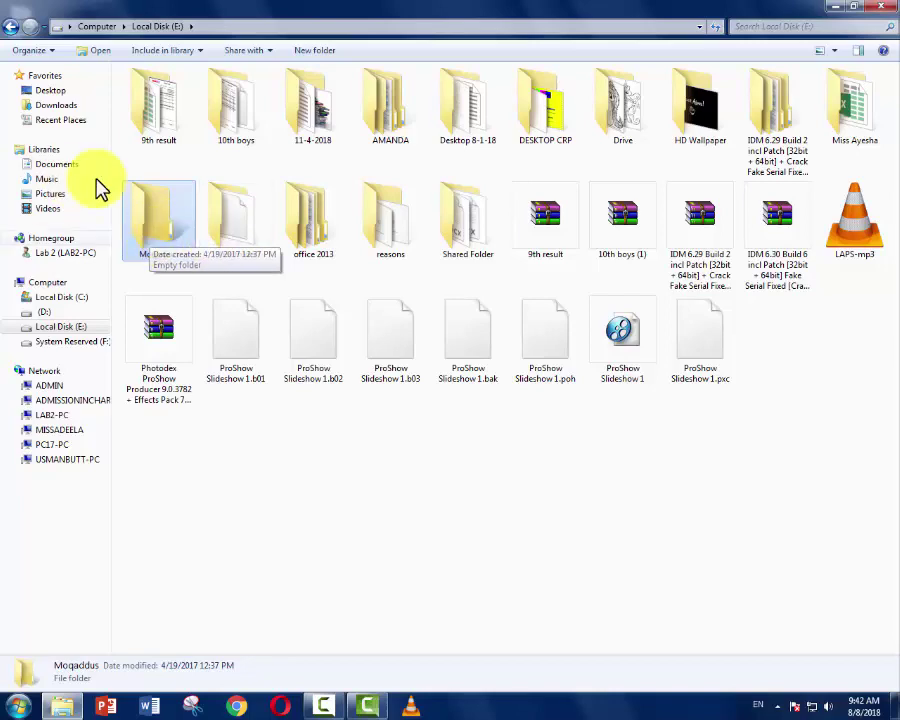
{"action": "left_click", "coordinate": [880, 7]}
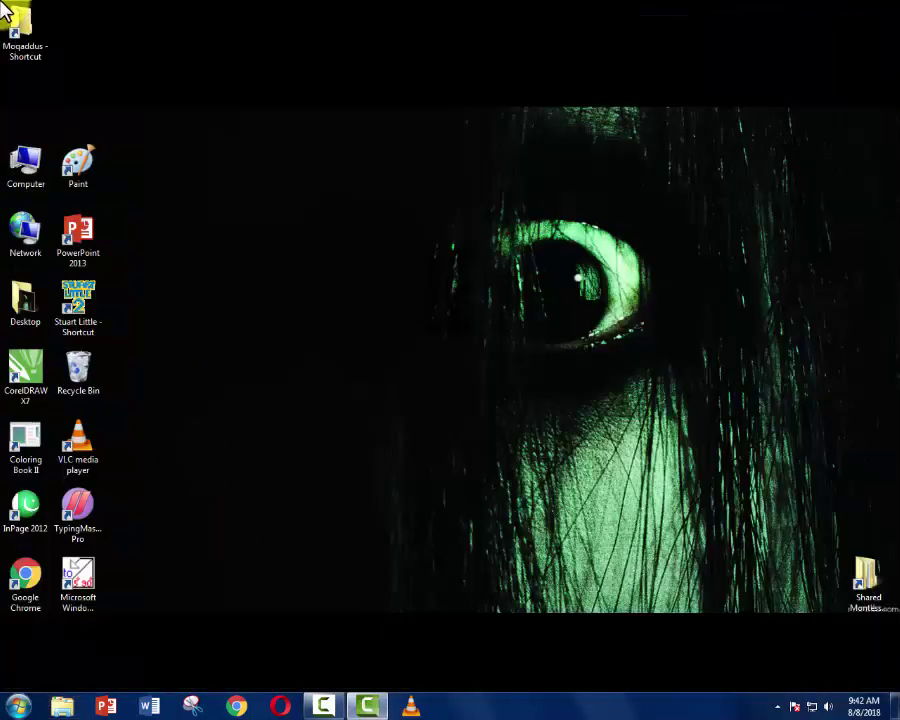
Step: Move the new folder shortcut to the upper-right corner of the desktop and deselect it
{"action": "left_click_drag", "start_coordinate": [36, 50], "coordinate": [878, 58]}
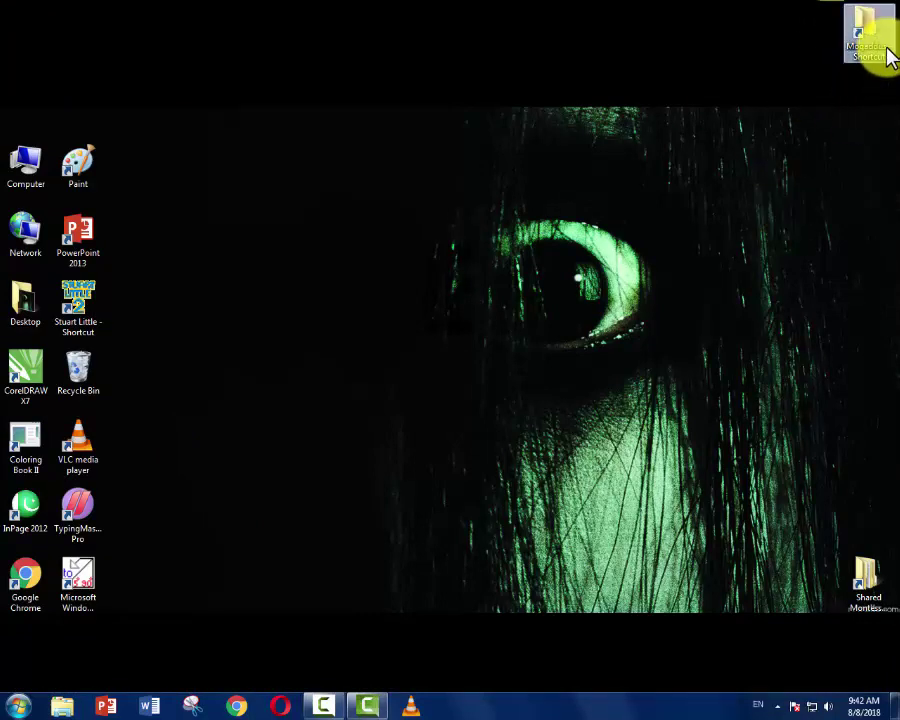
{"action": "left_click", "coordinate": [532, 150]}
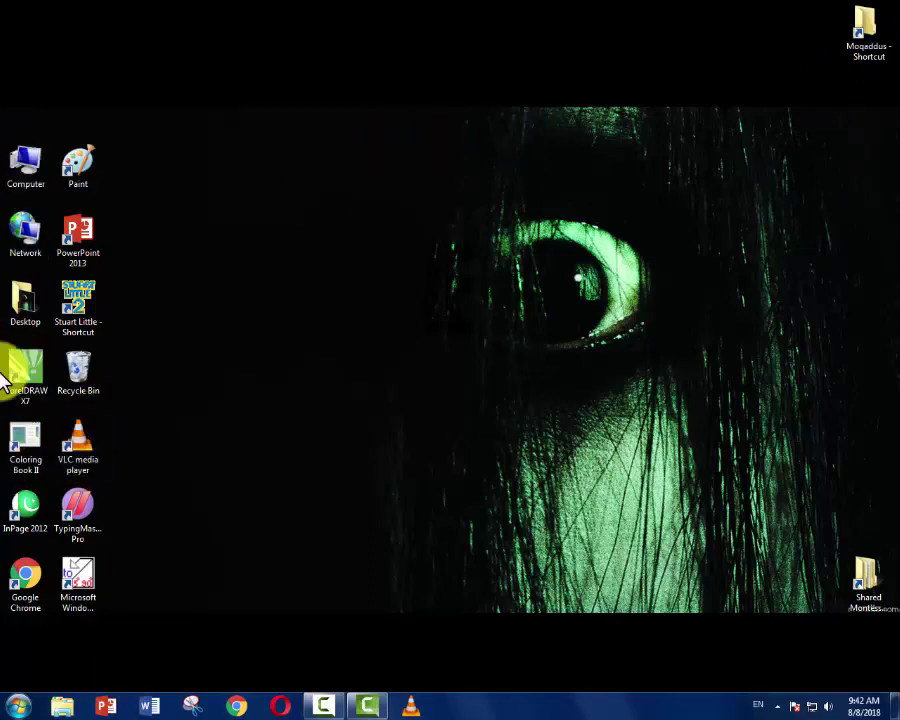
Step: Open the SendTo folder from the Computer window using the shell:sendto path, and dismiss the color scheme message
{"action": "double_click", "coordinate": [36, 157]}
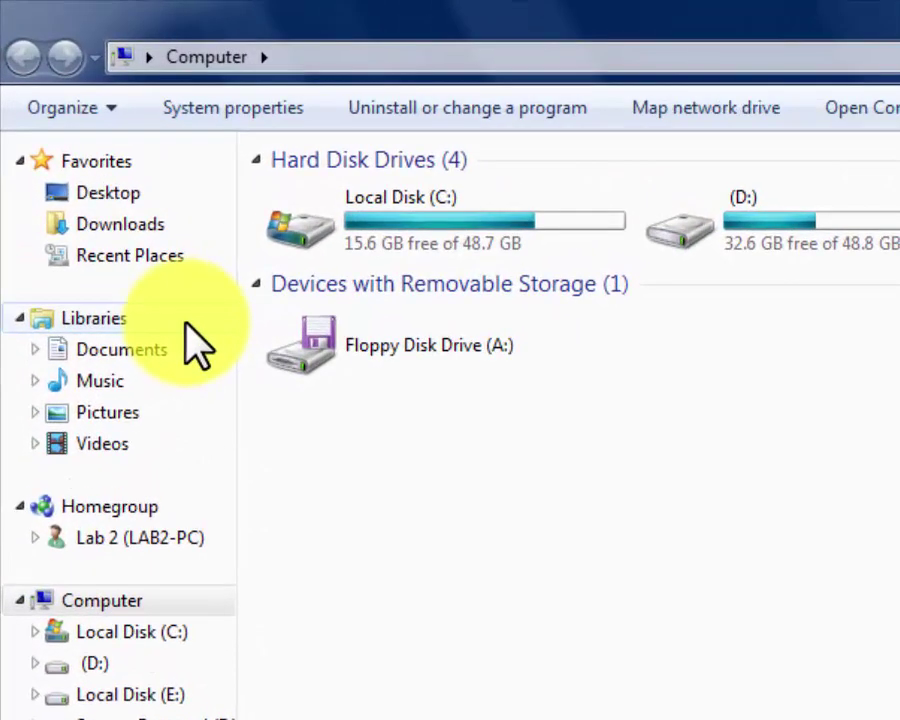
{"action": "left_click", "coordinate": [362, 60]}
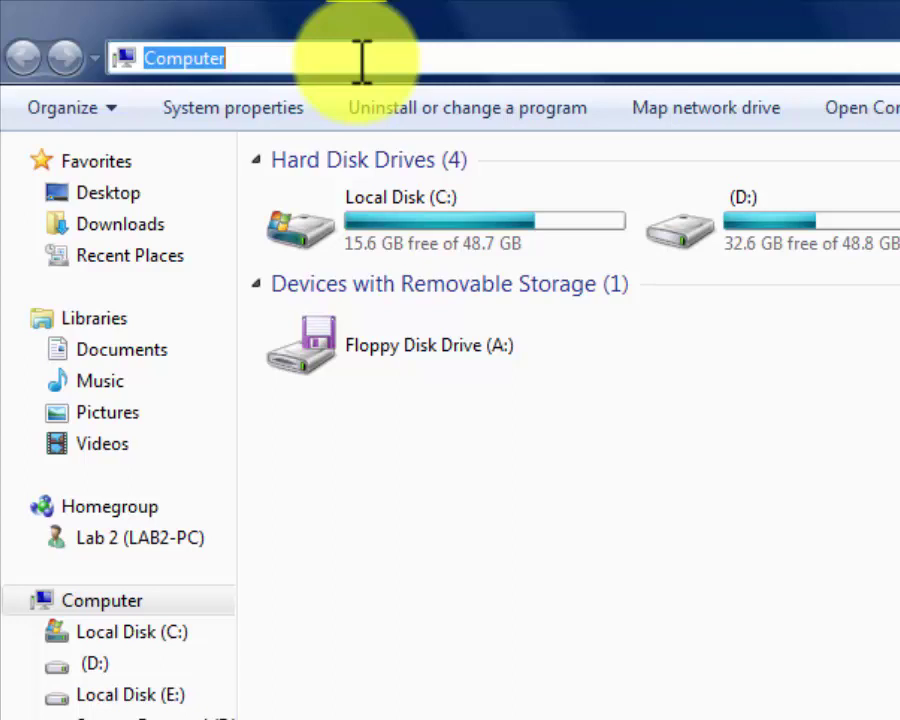
{"action": "type", "text": "shell"}
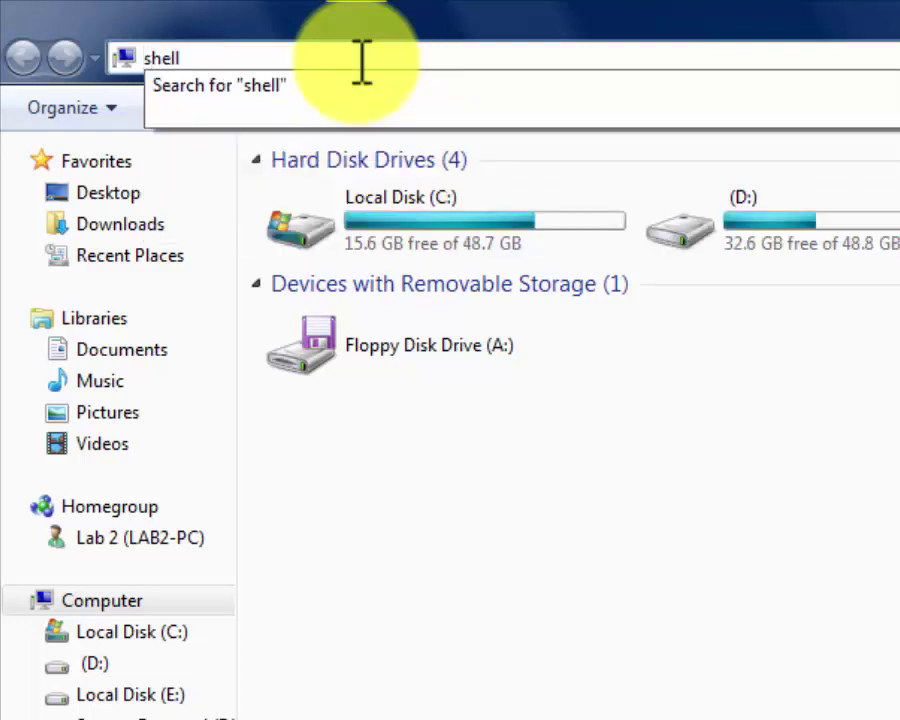
{"action": "type", "text": ":sendto"}
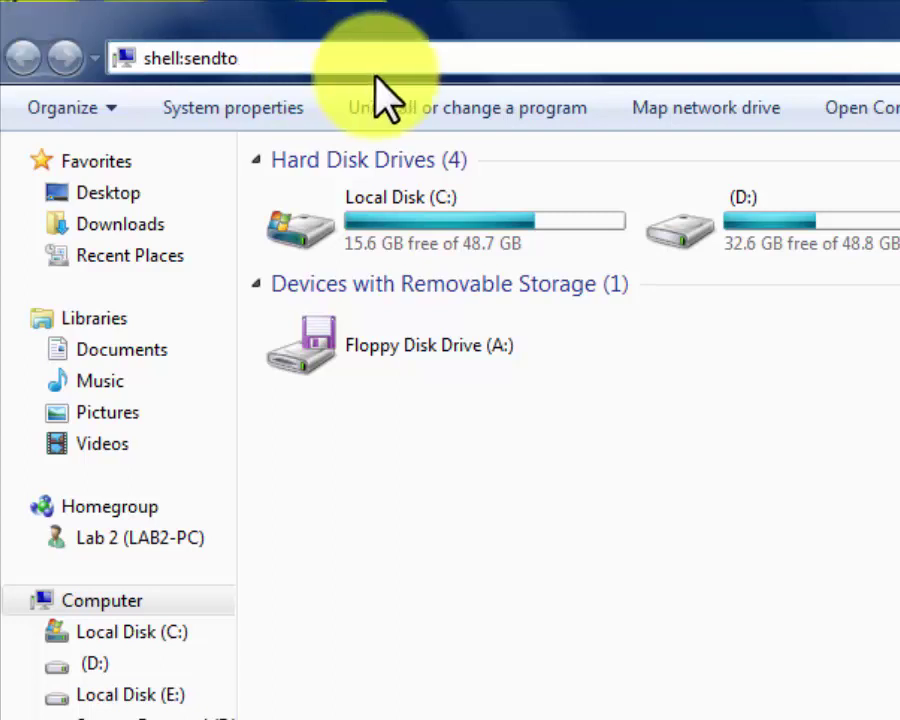
{"action": "left_click_drag", "start_coordinate": [273, 55], "coordinate": [131, 57]}
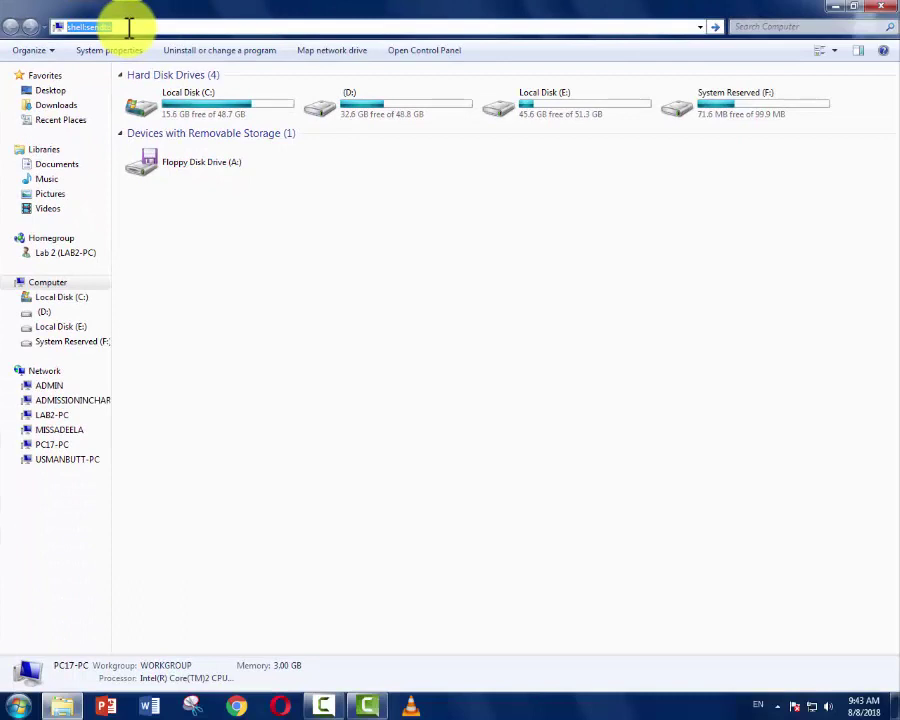
{"action": "key", "text": "Return"}
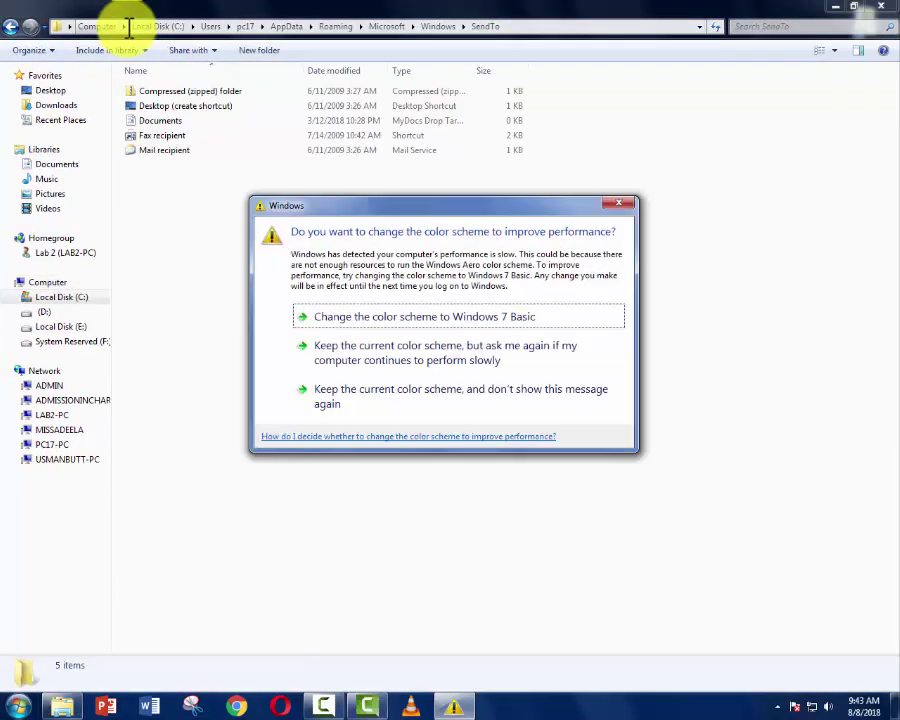
{"action": "left_click", "coordinate": [632, 215]}
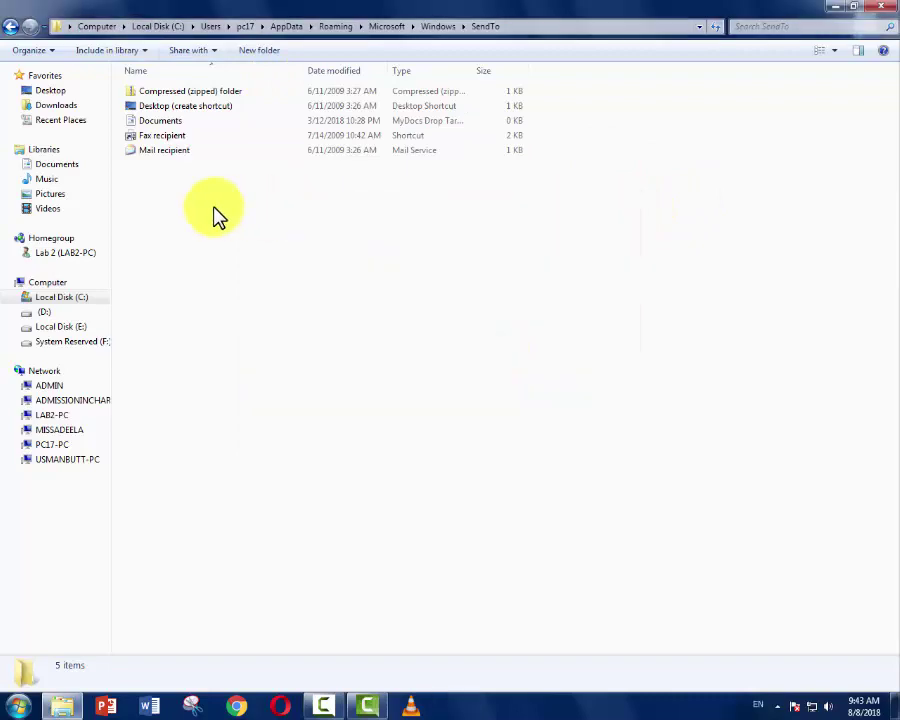
Step: Restore the SendTo window to a smaller size beside the desktop shortcut, and move the new folder shortcut into SendTo
{"action": "left_click_drag", "start_coordinate": [181, 203], "coordinate": [271, 90]}
{"action": "left_click_drag", "start_coordinate": [212, 216], "coordinate": [298, 88]}
{"action": "double_click", "coordinate": [410, 10]}
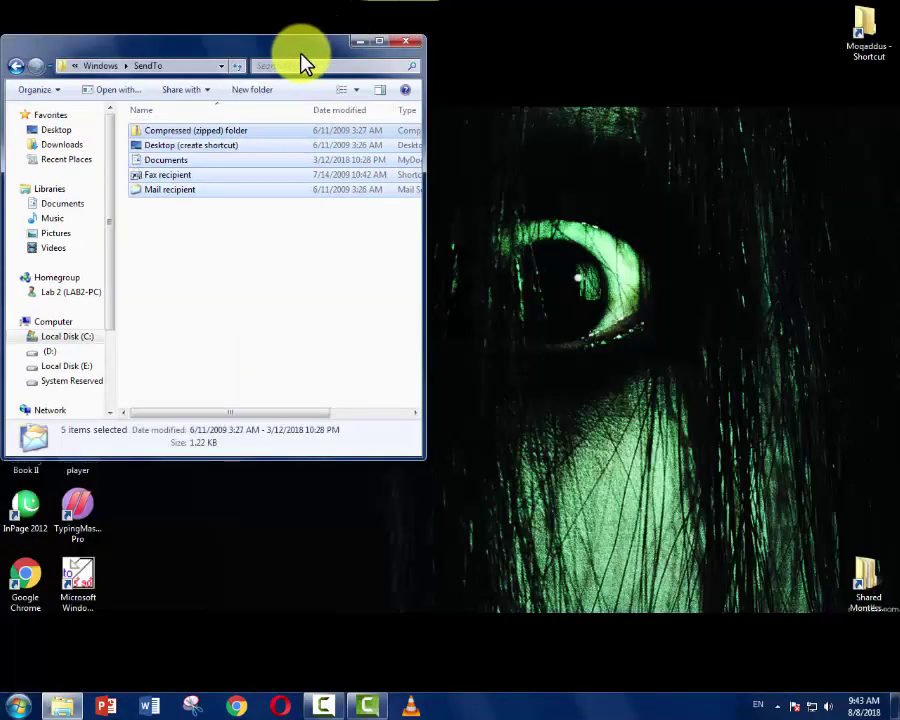
{"action": "left_click_drag", "start_coordinate": [300, 44], "coordinate": [546, 44]}
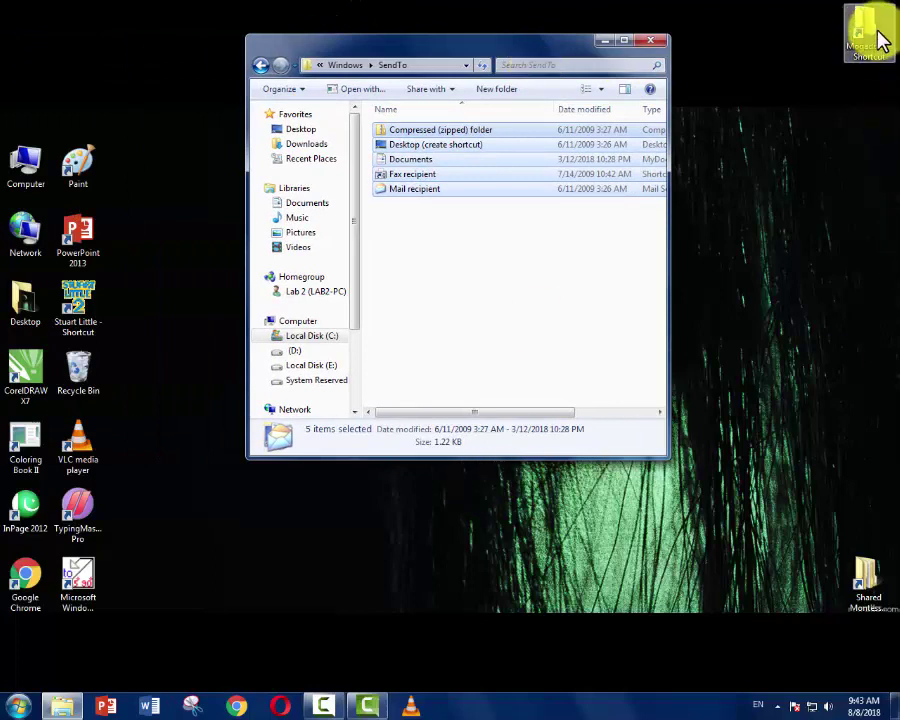
{"action": "left_click_drag", "start_coordinate": [866, 30], "coordinate": [433, 270]}
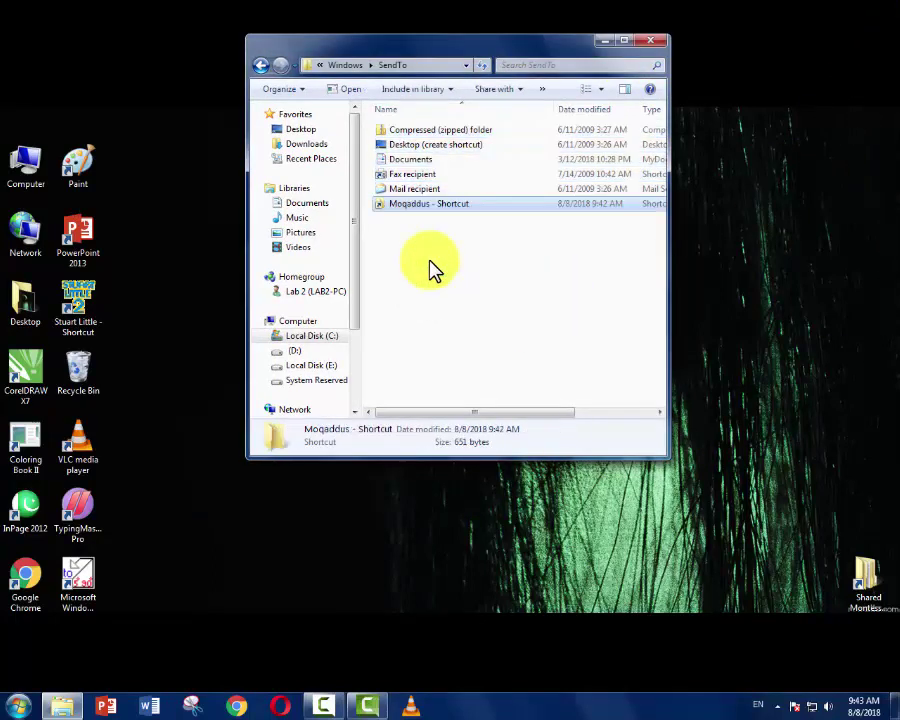
Step: Remove the "- Shortcut" suffix from the moved shortcut's name in SendTo, and close the window
{"action": "left_click", "coordinate": [477, 207]}
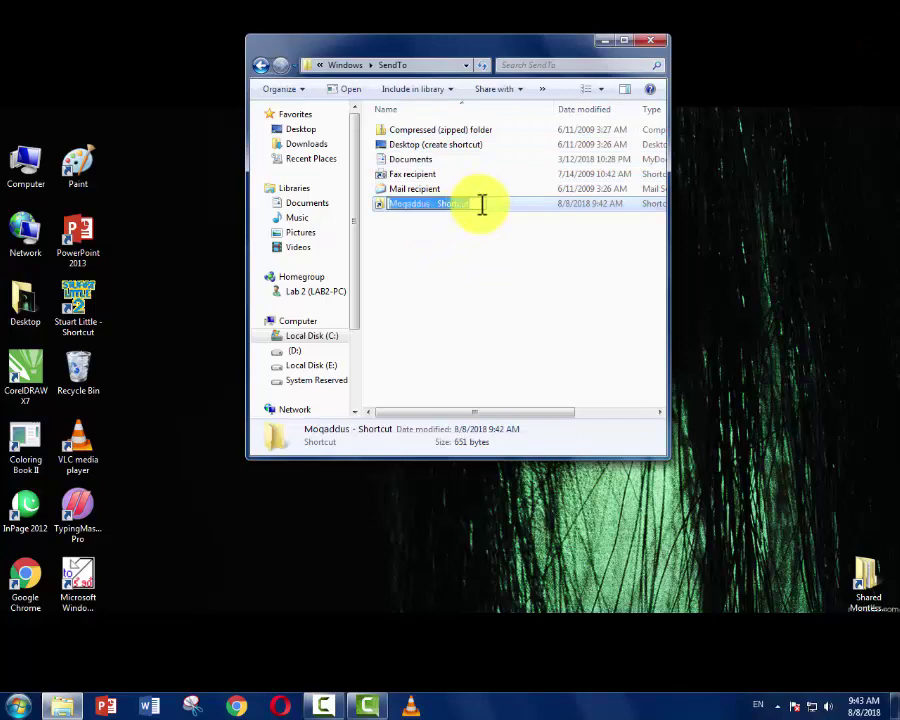
{"action": "left_click_drag", "start_coordinate": [480, 204], "coordinate": [435, 213]}
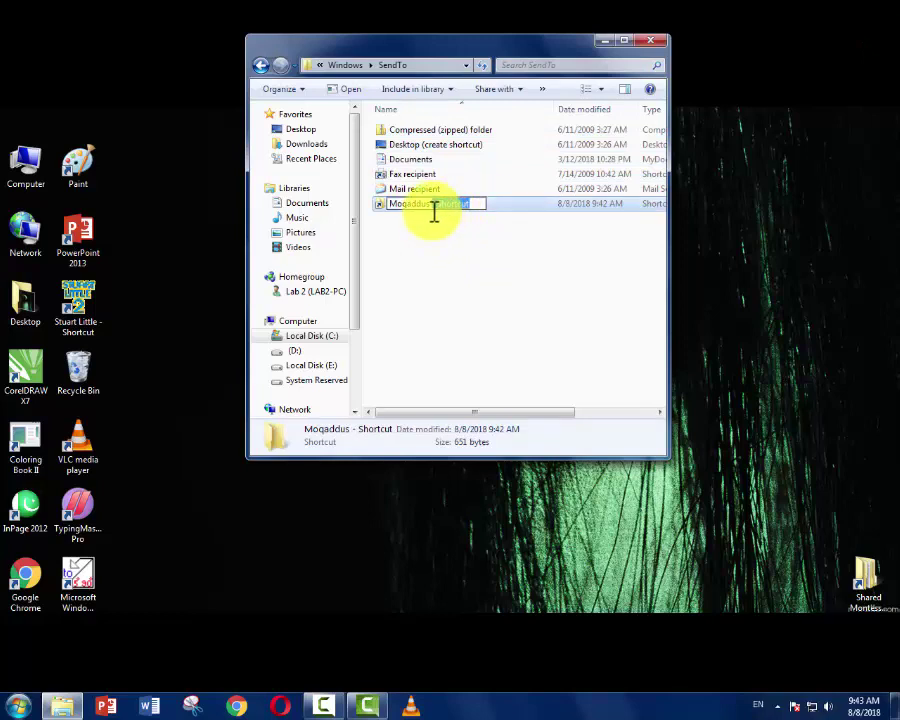
{"action": "key", "text": "BackSpace"}
{"action": "left_click", "coordinate": [498, 301]}
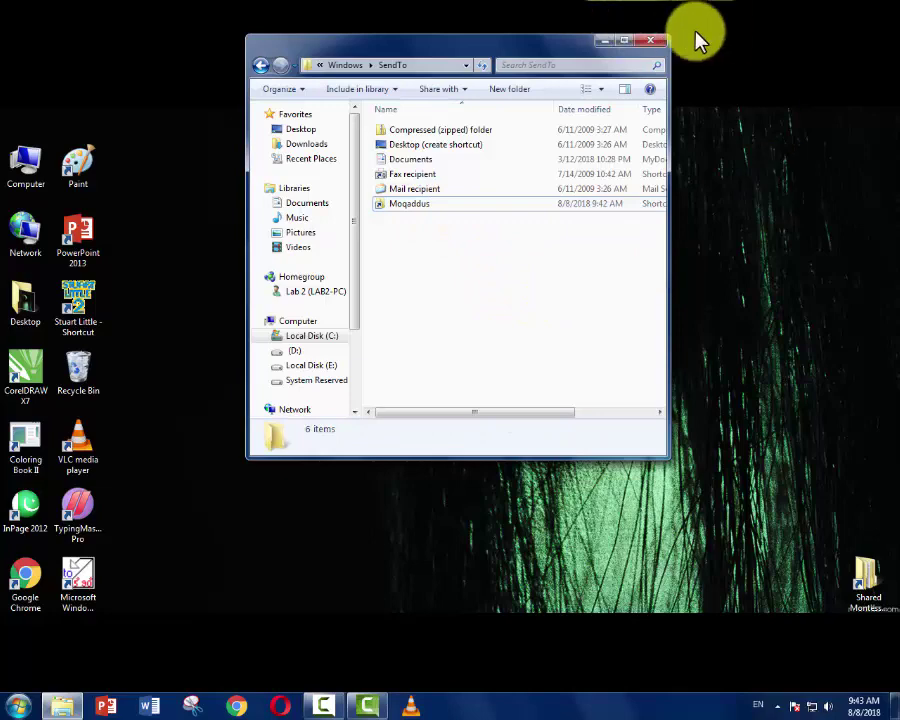
{"action": "left_click", "coordinate": [652, 41]}
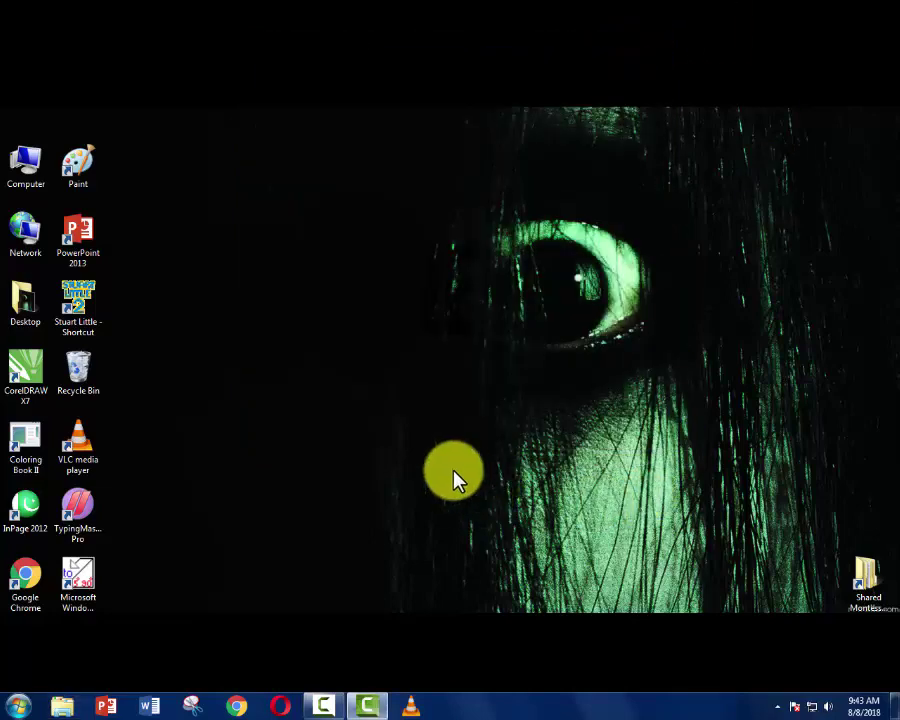
Step: Refresh the desktop
{"action": "right_click", "coordinate": [527, 222]}
{"action": "left_click", "coordinate": [552, 260]}
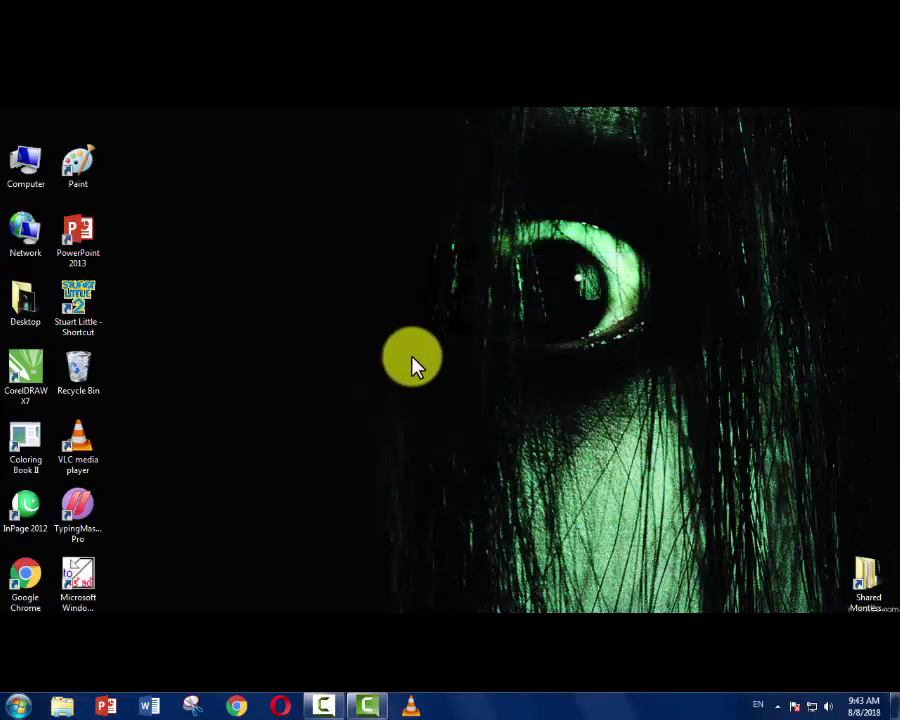
{"action": "right_click", "coordinate": [386, 221]}
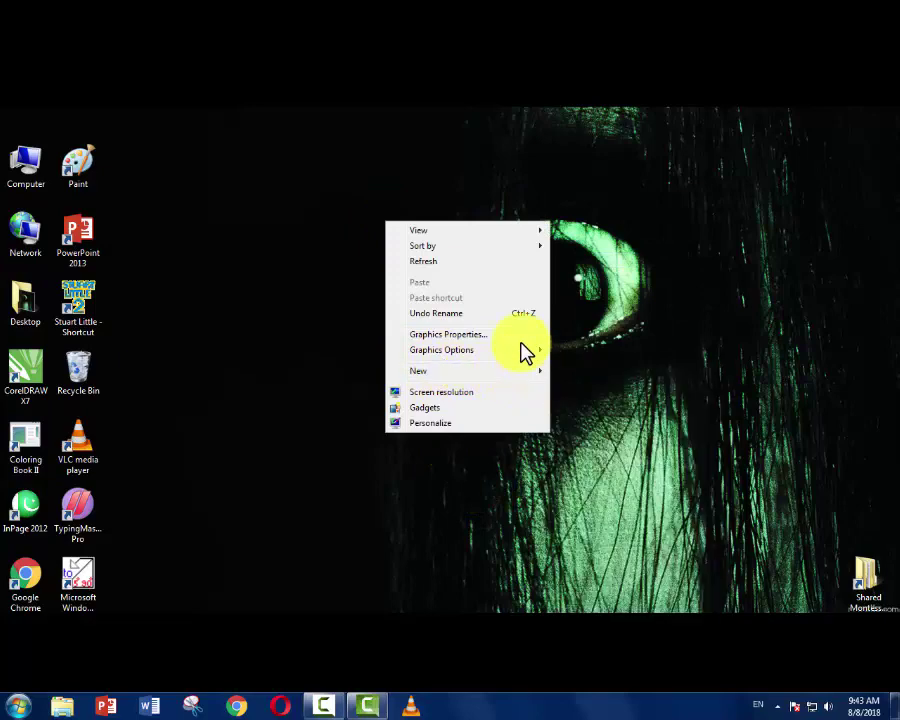
{"action": "left_click", "coordinate": [157, 249]}
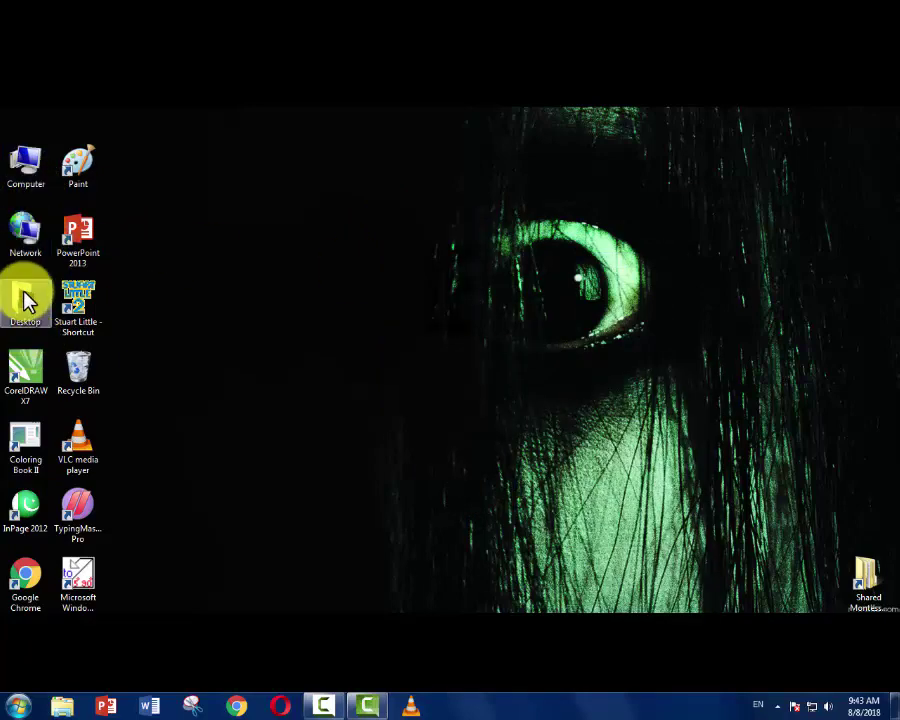
Step: Send the folder just after 13-3-2018 on drive D: to the custom folder destination added to the Send to list
{"action": "double_click", "coordinate": [25, 163]}
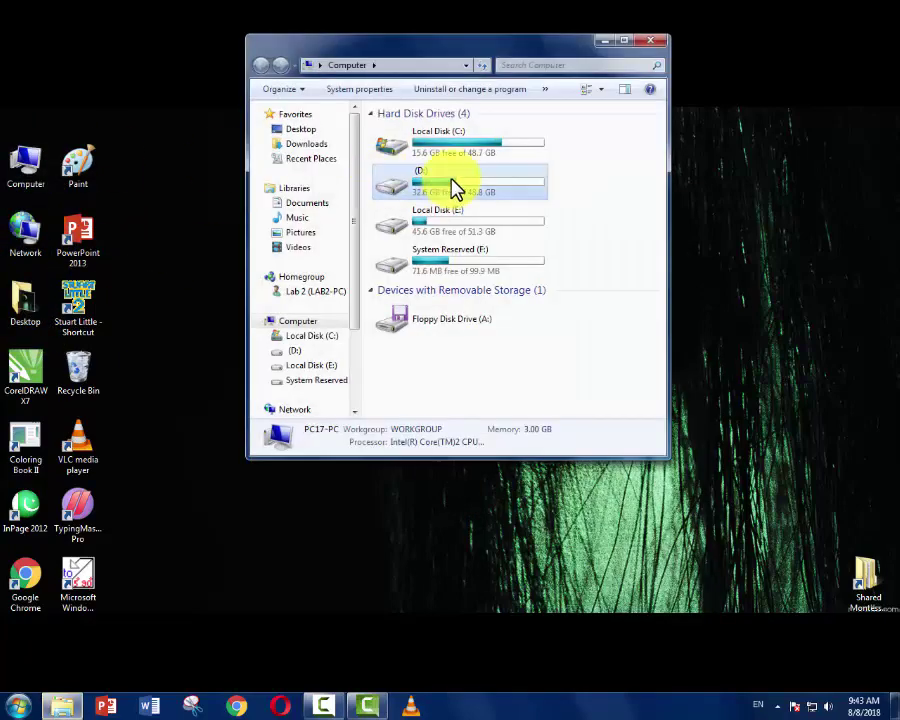
{"action": "right_click", "coordinate": [452, 188]}
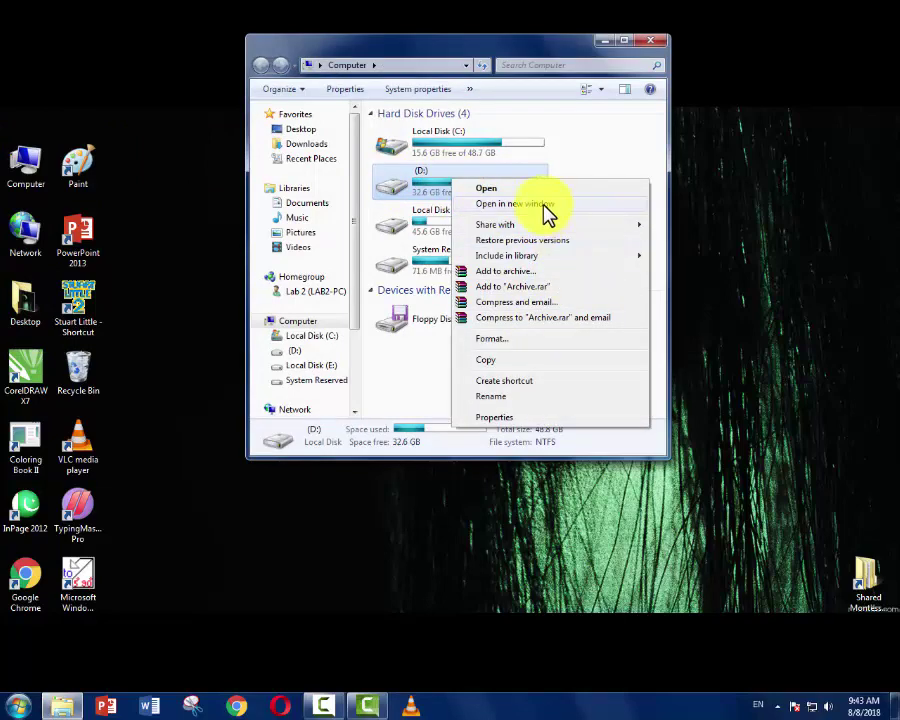
{"action": "left_click", "coordinate": [635, 173]}
{"action": "left_click", "coordinate": [520, 183]}
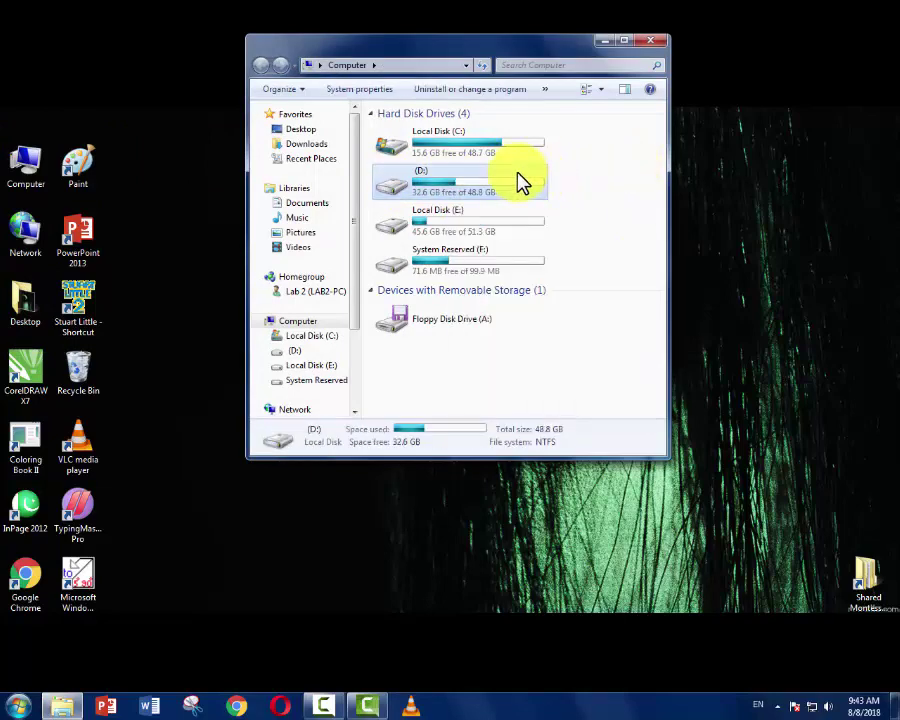
{"action": "double_click", "coordinate": [520, 183]}
{"action": "left_click", "coordinate": [512, 175]}
{"action": "right_click", "coordinate": [510, 163]}
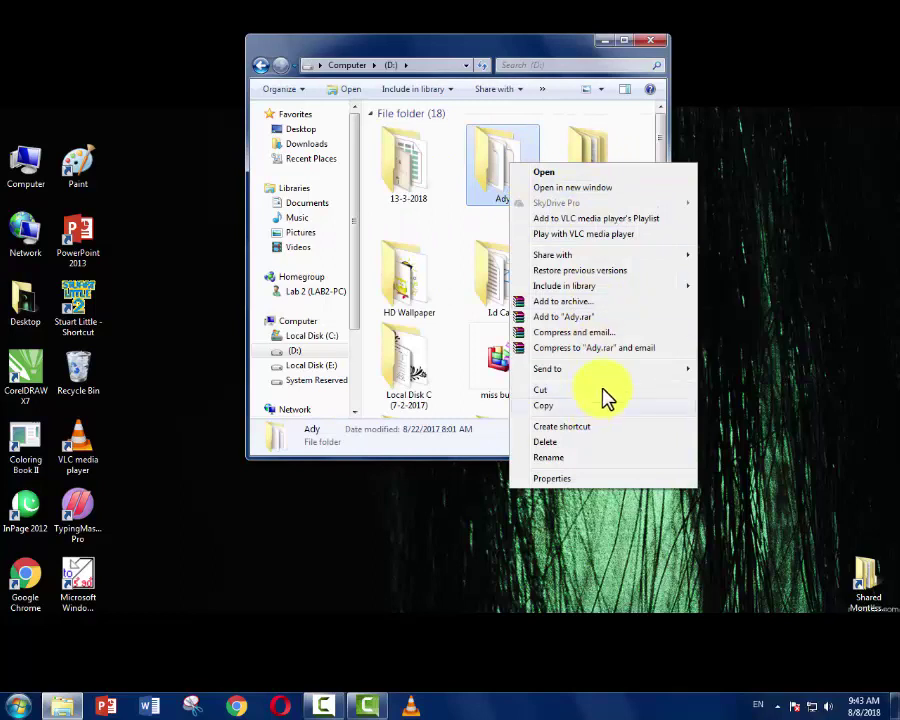
{"action": "mouse_move", "coordinate": [627, 371]}
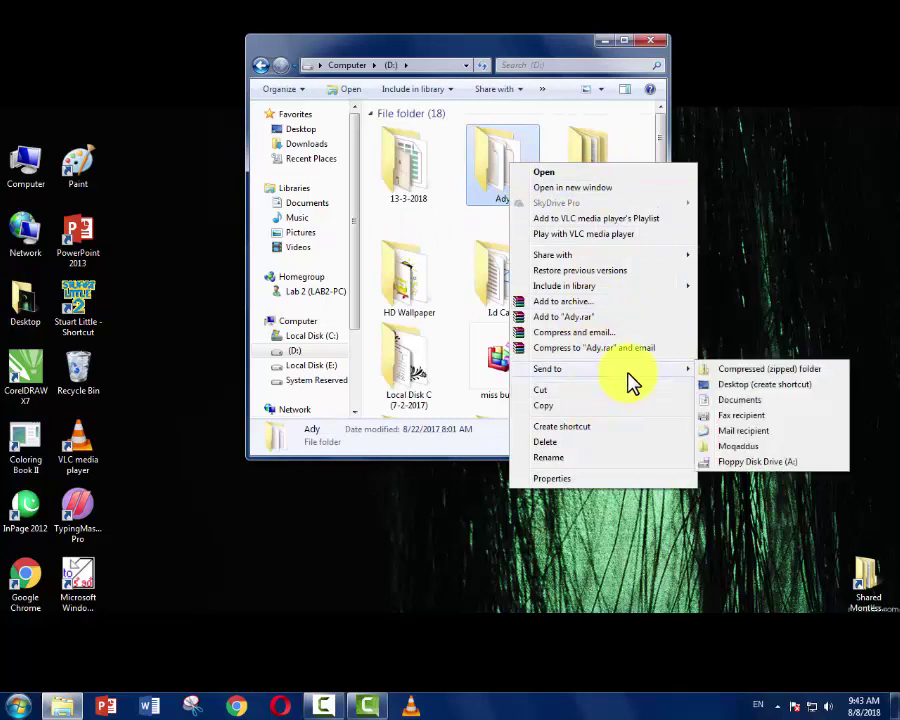
{"action": "left_click", "coordinate": [763, 447]}
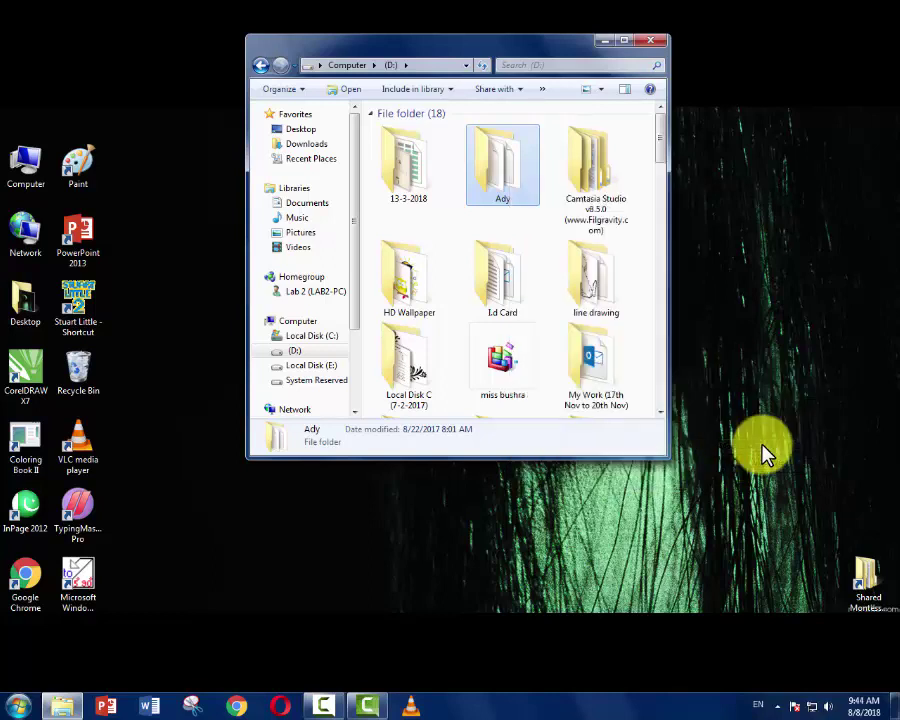
Step: Open the destination folder just before New folder on Local Disk (E:), and show its contents as large icons
{"action": "double_click", "coordinate": [553, 48]}
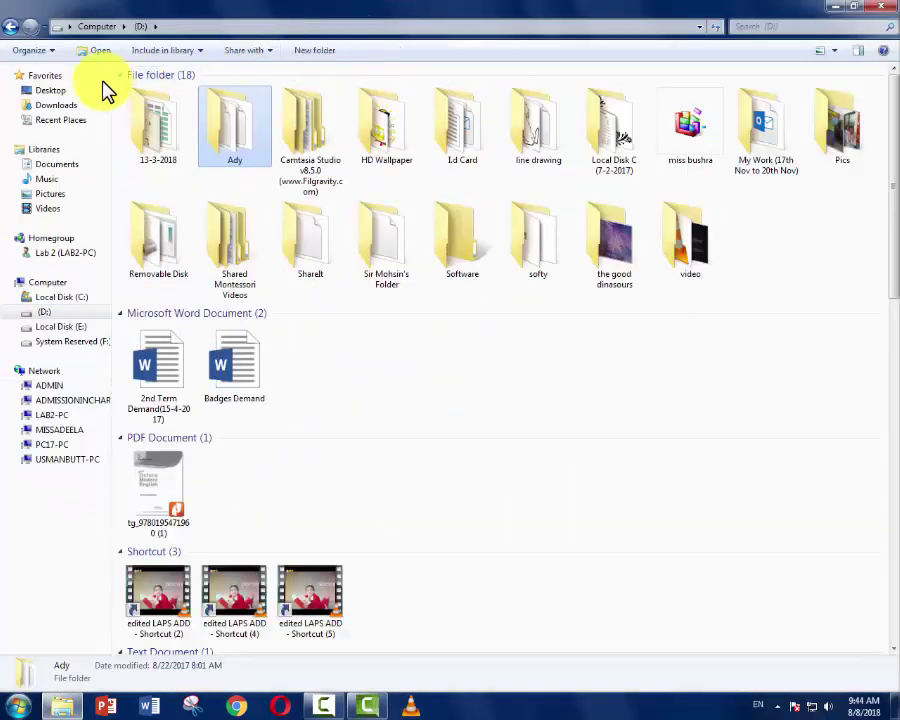
{"action": "left_click", "coordinate": [11, 27]}
{"action": "double_click", "coordinate": [639, 121]}
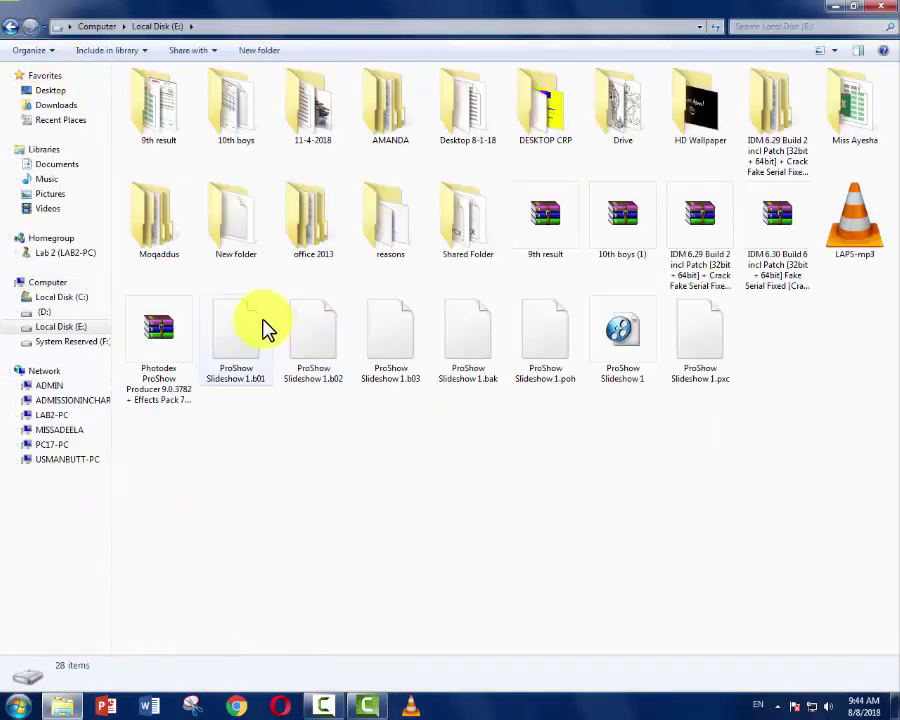
{"action": "double_click", "coordinate": [155, 243]}
{"action": "right_click", "coordinate": [268, 187]}
{"action": "mouse_move", "coordinate": [316, 194]}
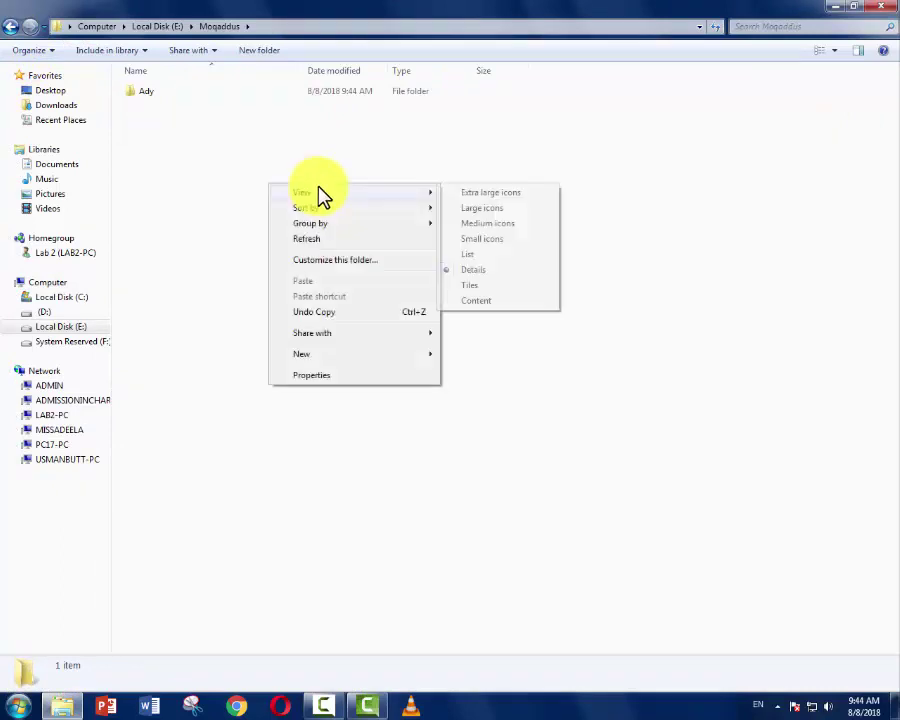
{"action": "left_click", "coordinate": [483, 208]}
{"action": "left_click", "coordinate": [165, 145]}
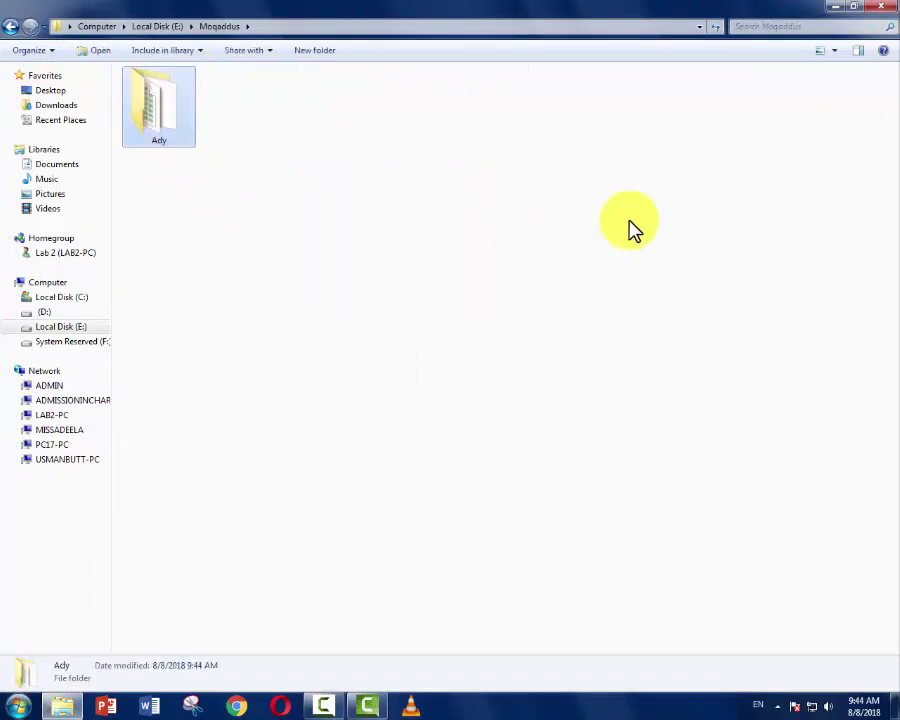
Step: Review the contents of the copied folder with all items selected, and close the window
{"action": "double_click", "coordinate": [163, 133]}
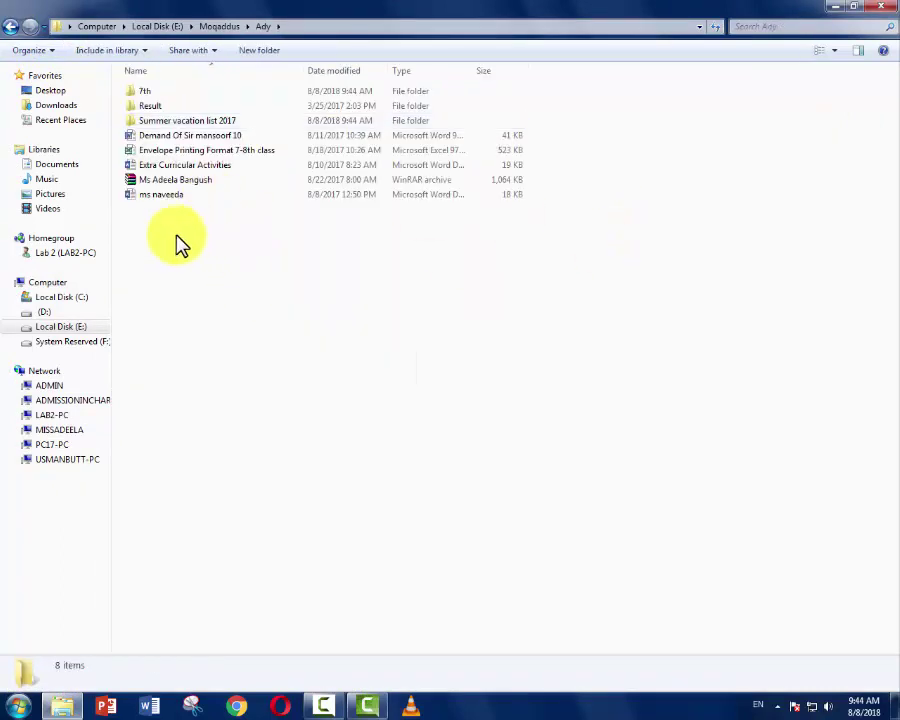
{"action": "key", "text": "ctrl+a"}
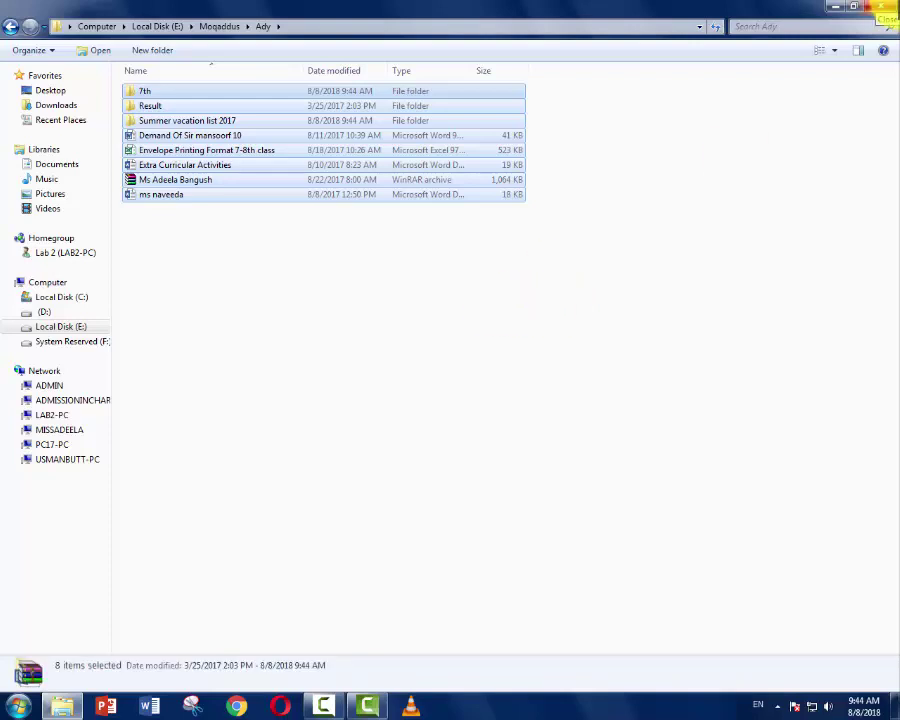
{"action": "left_click", "coordinate": [882, 8]}
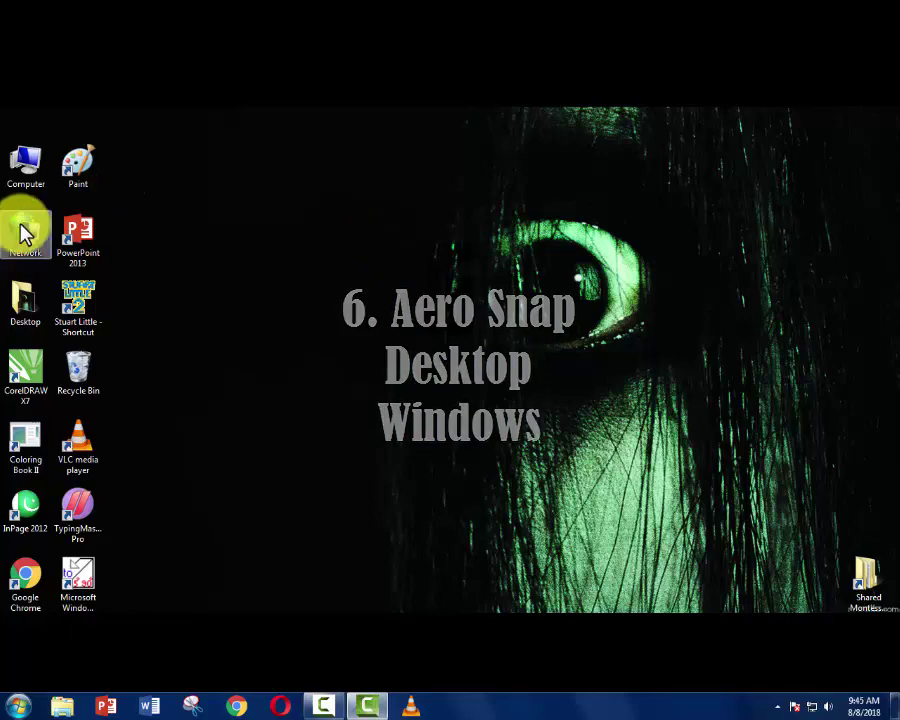
Step: Open the Desktop folder and demonstrate restoring, moving and maximizing its window, leaving it restored near the center of the screen
{"action": "double_click", "coordinate": [25, 310]}
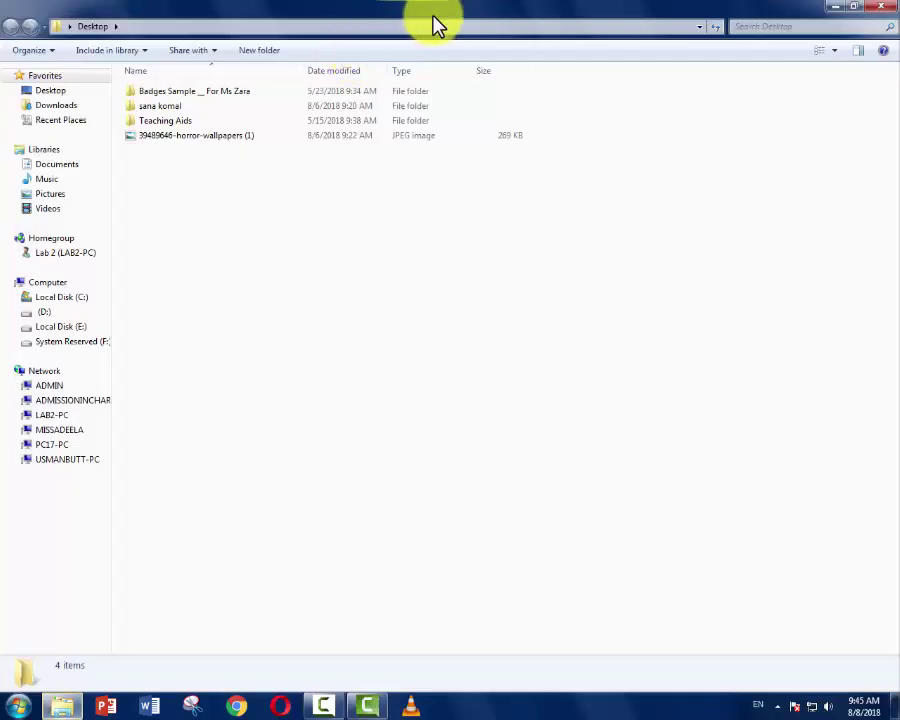
{"action": "left_click_drag", "start_coordinate": [450, 18], "coordinate": [435, 55]}
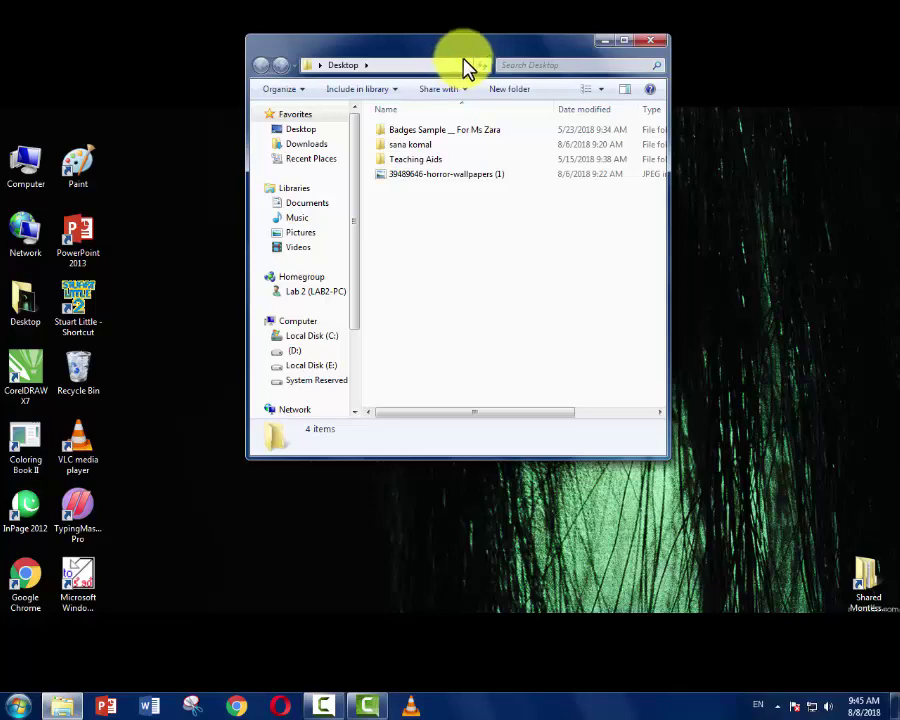
{"action": "left_click_drag", "start_coordinate": [492, 60], "coordinate": [524, 103]}
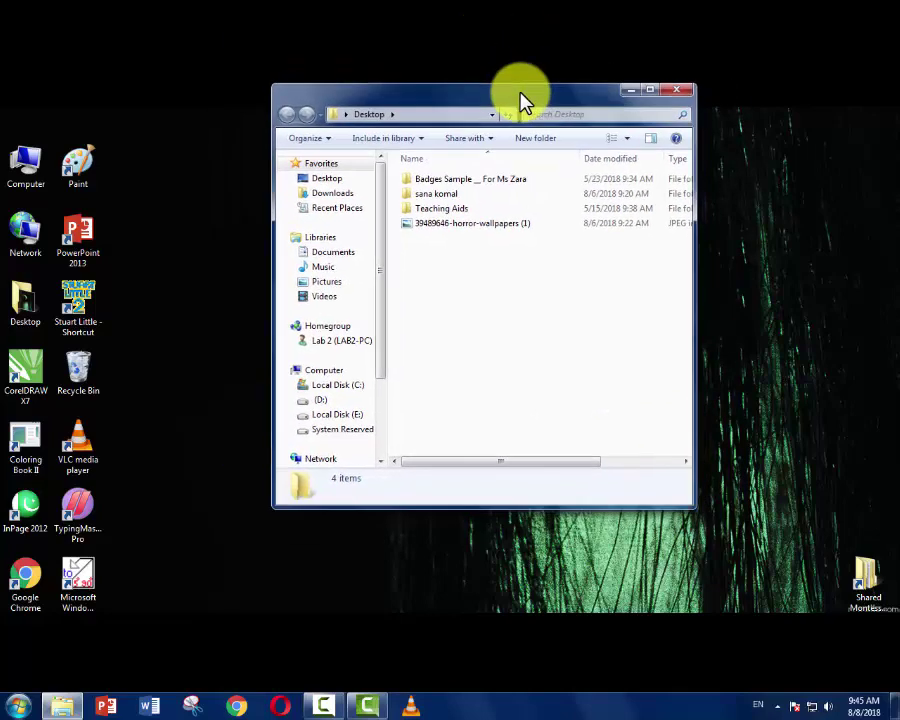
{"action": "double_click", "coordinate": [521, 98]}
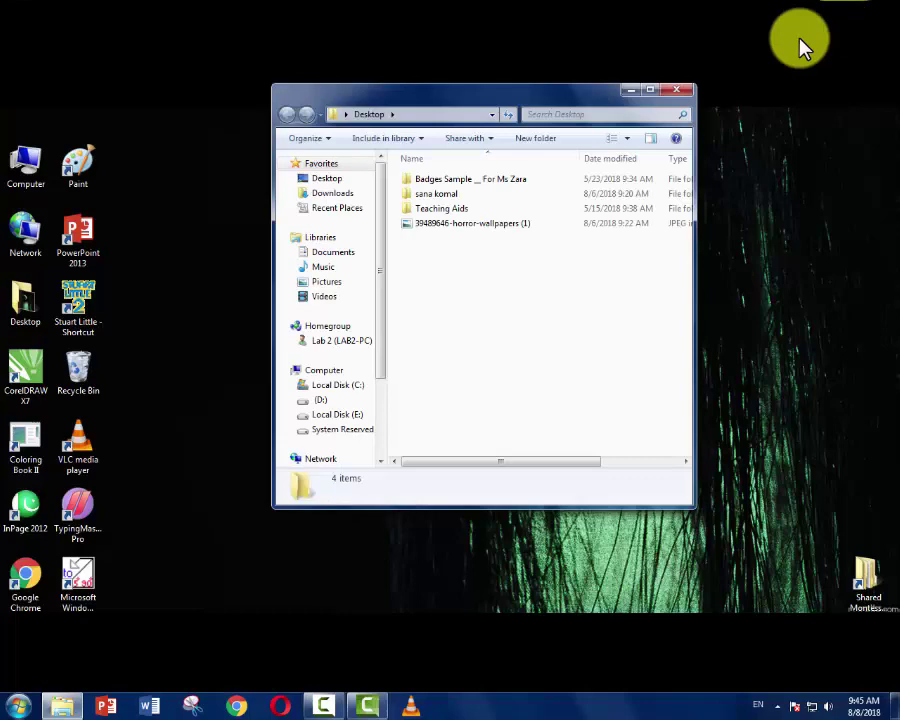
{"action": "left_click", "coordinate": [855, 7]}
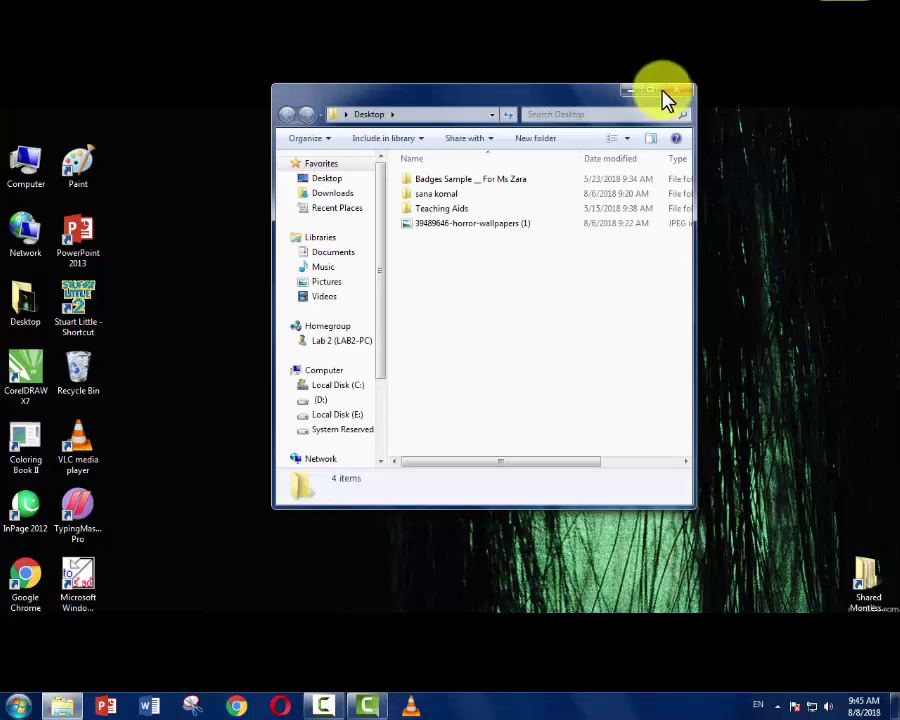
Step: Maximize and restore the Desktop folder window, enlarge it from its upper corner, and move it to the middle of the screen
{"action": "left_click", "coordinate": [651, 91]}
{"action": "left_click", "coordinate": [858, 8]}
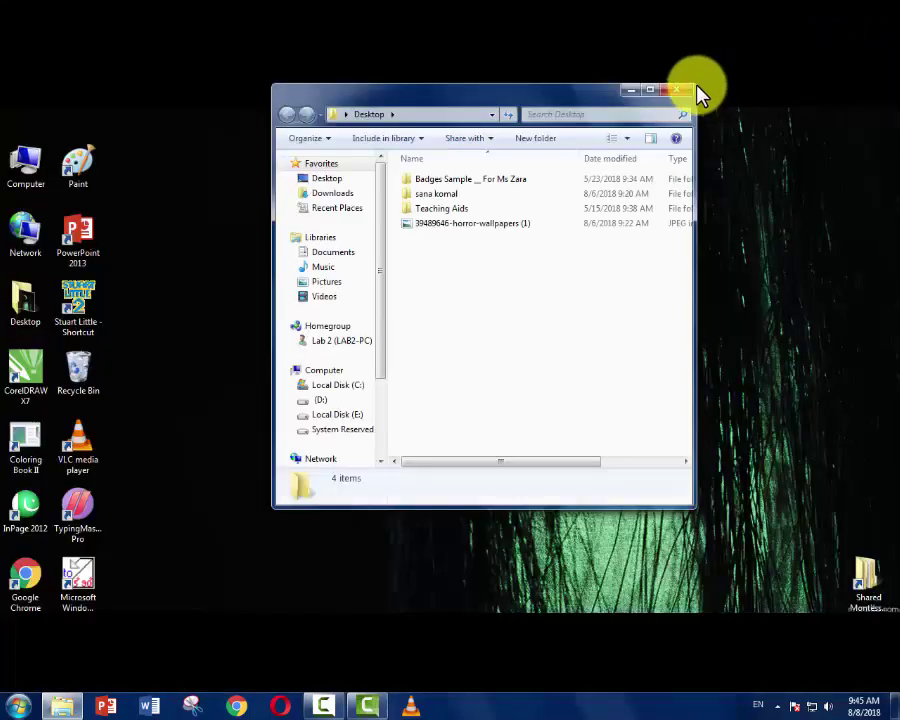
{"action": "left_click_drag", "start_coordinate": [696, 86], "coordinate": [817, 68]}
{"action": "left_click_drag", "start_coordinate": [647, 100], "coordinate": [595, 113]}
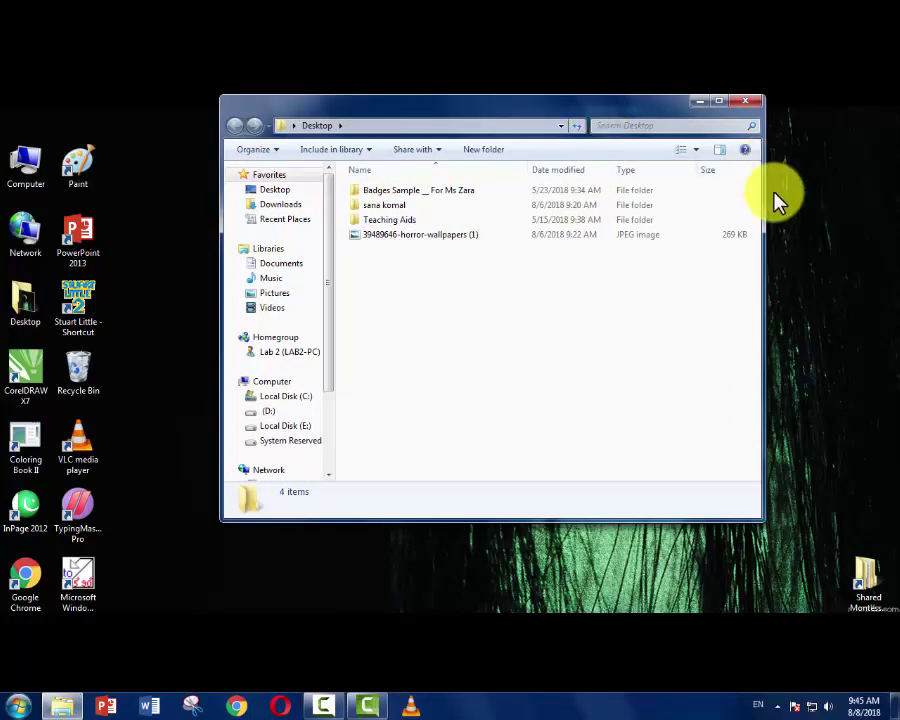
{"action": "left_click_drag", "start_coordinate": [579, 125], "coordinate": [505, 180]}
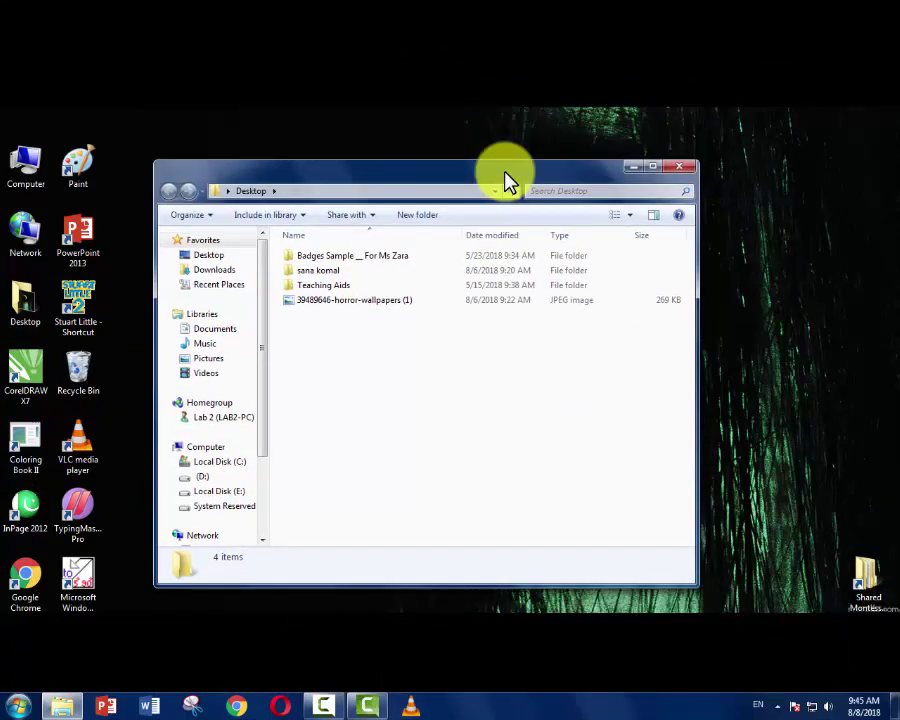
Step: Maximize the Desktop folder window, dismiss the color scheme prompt, and restore the window to its previous size
{"action": "double_click", "coordinate": [505, 176]}
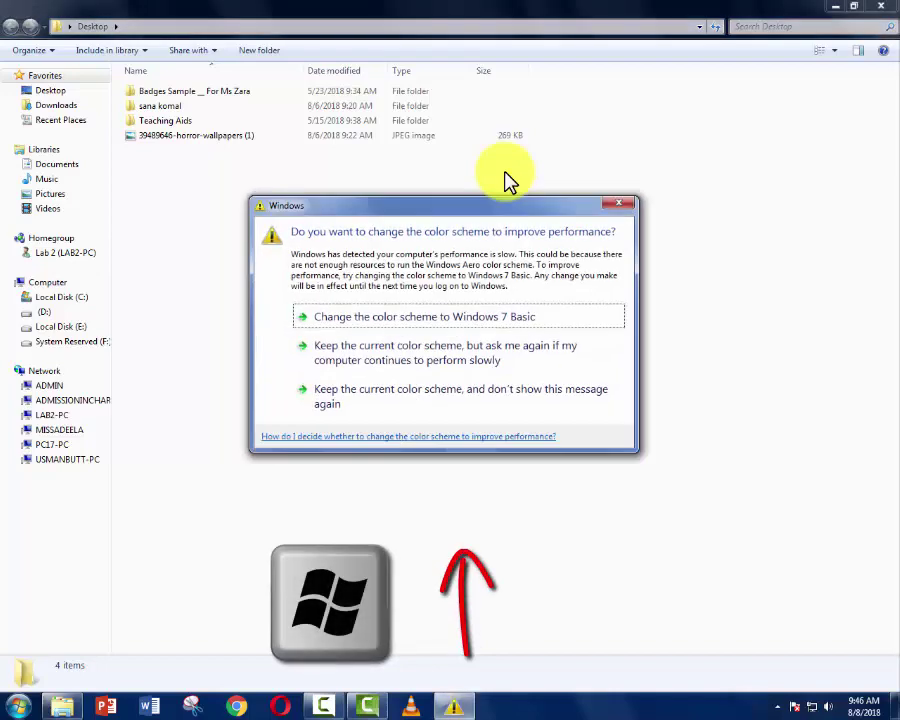
{"action": "left_click", "coordinate": [619, 204]}
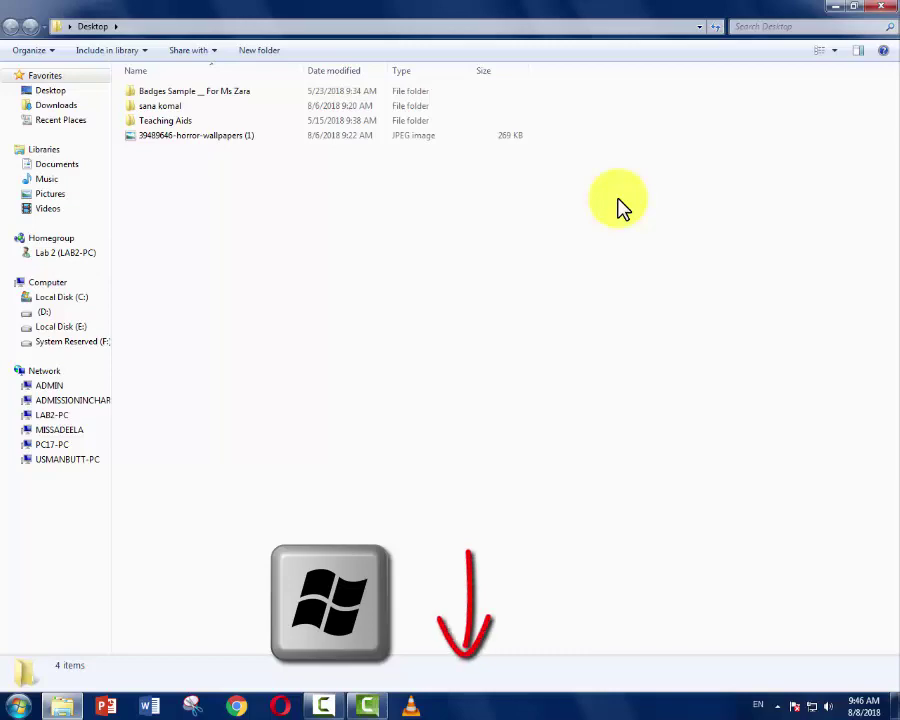
{"action": "key", "text": "super+Down"}
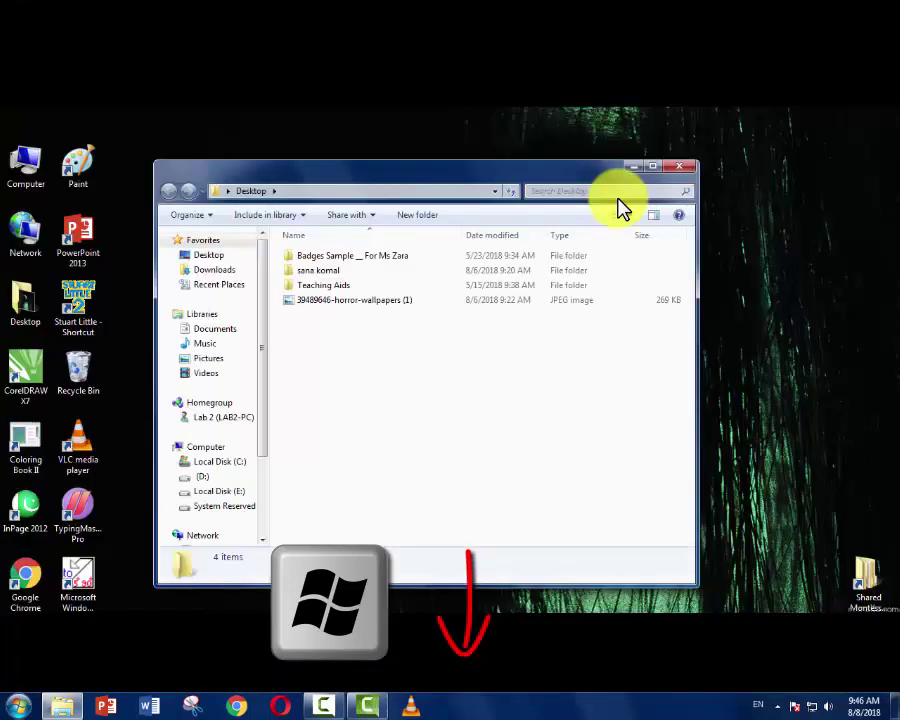
Step: Snap the Desktop folder window to the right half of the screen and cycle it through its snap positions back to the right half
{"action": "key", "text": "super+Right"}
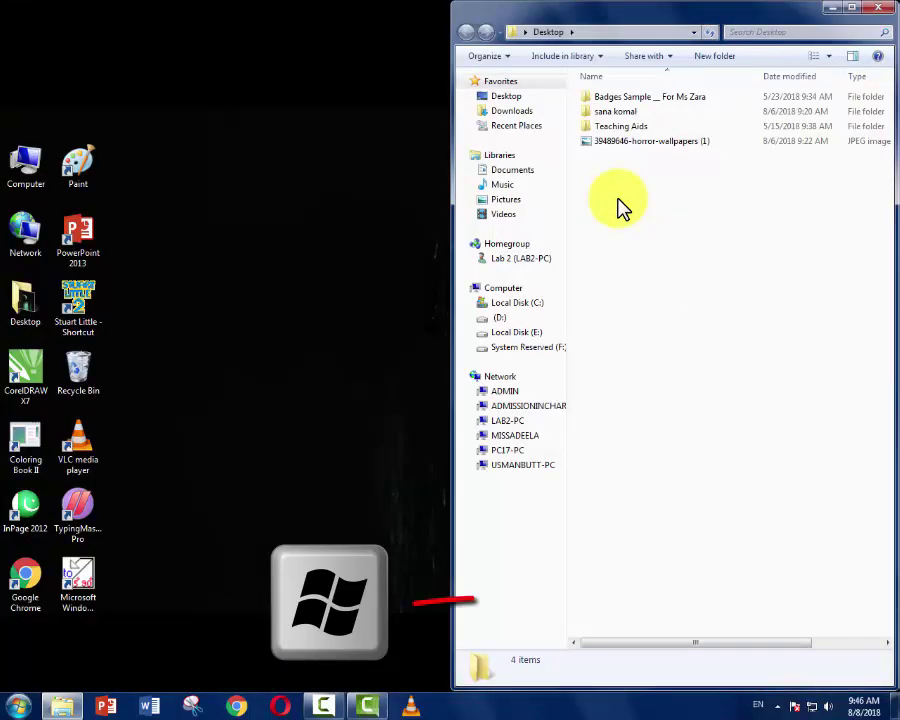
{"action": "key", "text": "super+Right"}
{"action": "key", "text": "super+Right"}
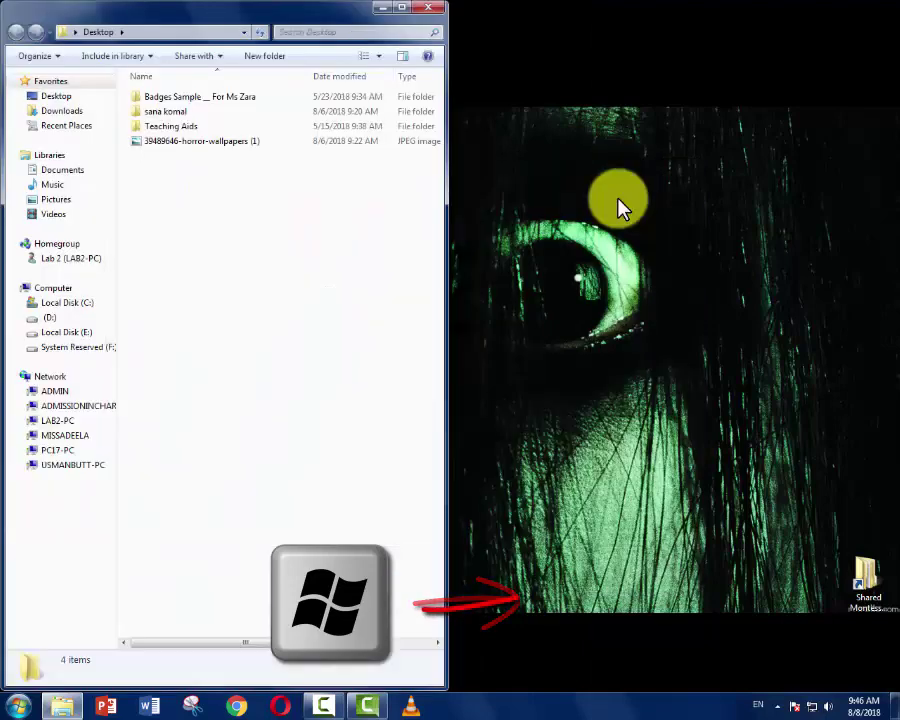
{"action": "key", "text": "super+Right"}
{"action": "key", "text": "super+Right"}
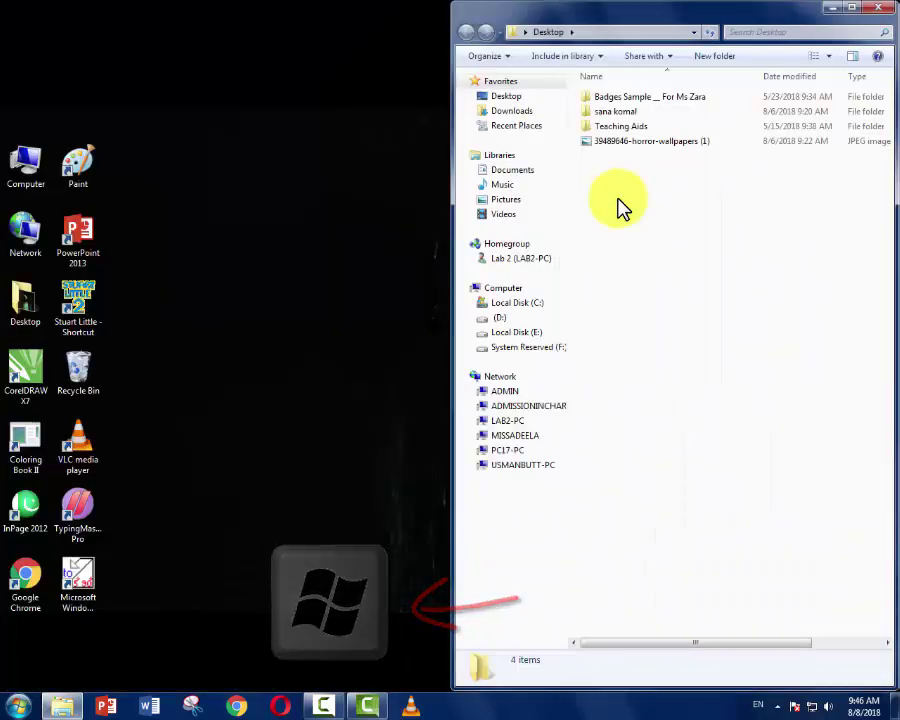
Step: Maximize the snapped Desktop folder window, restore it to normal size, and minimize it
{"action": "key", "text": "super+Up"}
{"action": "key", "text": "super+Down"}
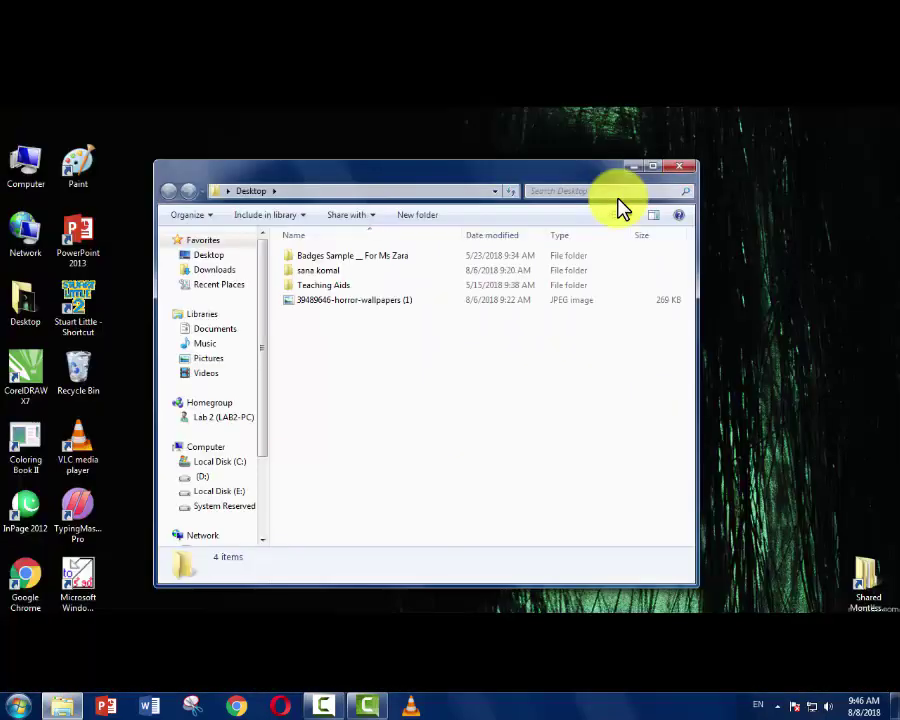
{"action": "key", "text": "super+Down"}
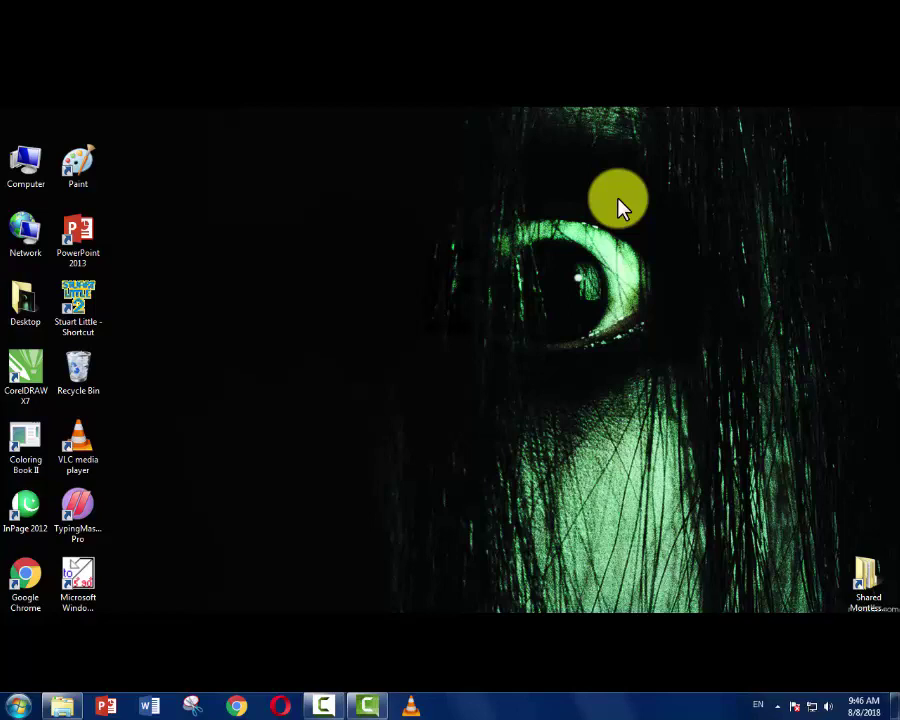
Step: Bring back the minimized Desktop window, cycle it through maximized and half-screen snap positions, and leave it maximized
{"action": "left_click", "coordinate": [55, 707]}
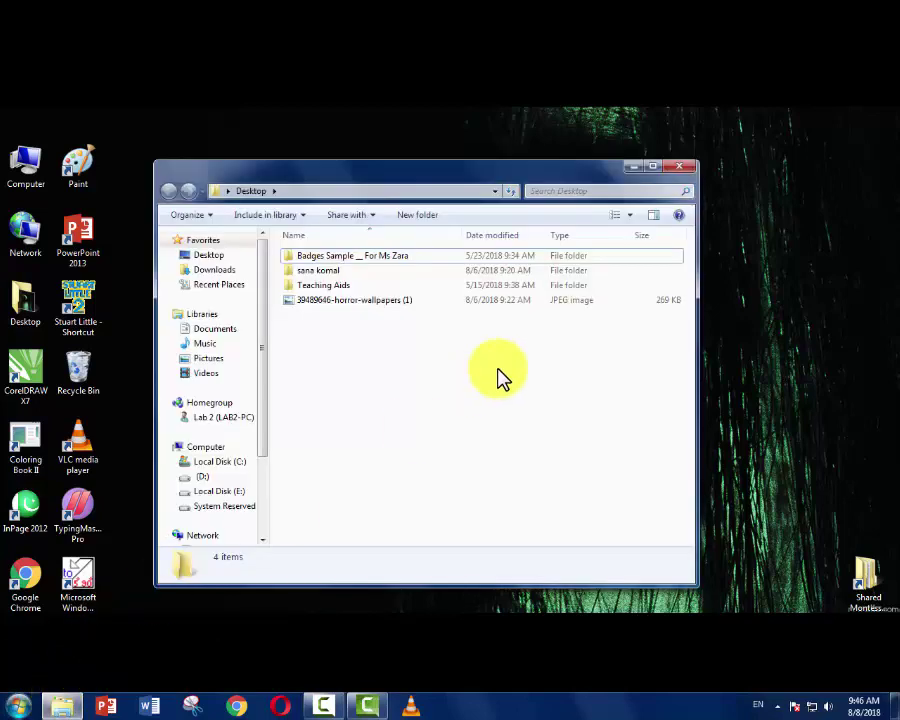
{"action": "key", "text": "super+Up"}
{"action": "key", "text": "super+Right"}
{"action": "key", "text": "super+Left"}
{"action": "key", "text": "super+Left"}
{"action": "key", "text": "super+Right"}
{"action": "key", "text": "super+Up"}
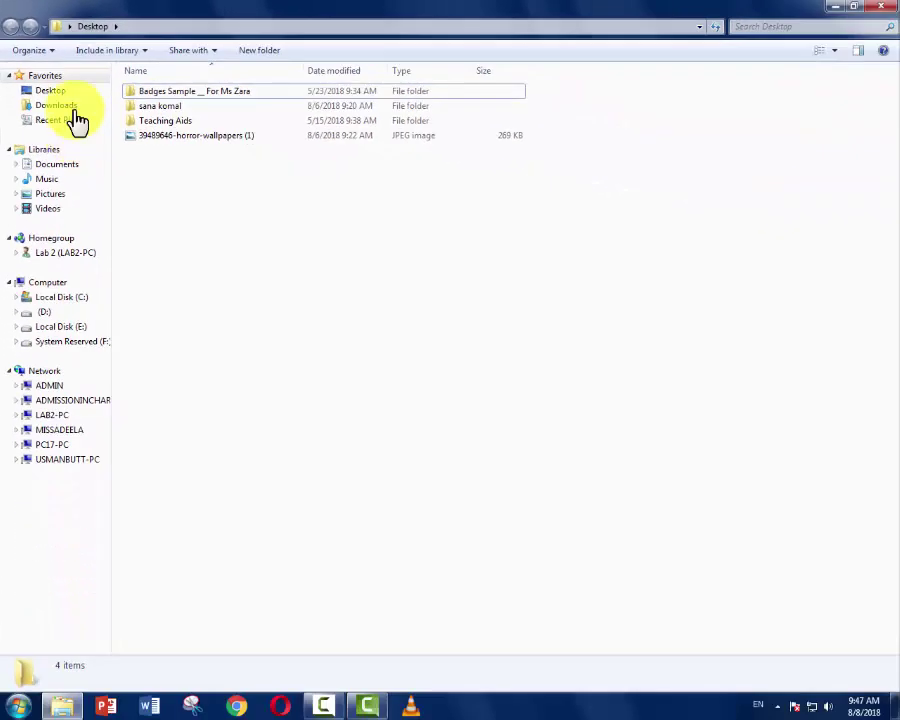
Step: Show the Favorites location and examine its command for adding the current location, dismissing the color scheme prompt
{"action": "left_click", "coordinate": [74, 78]}
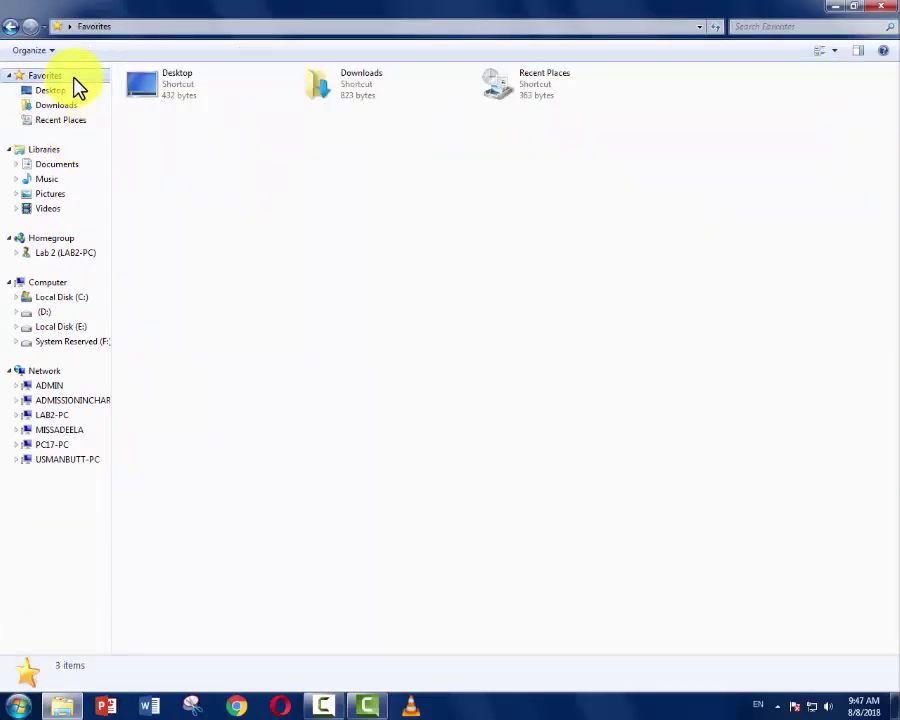
{"action": "right_click", "coordinate": [80, 78]}
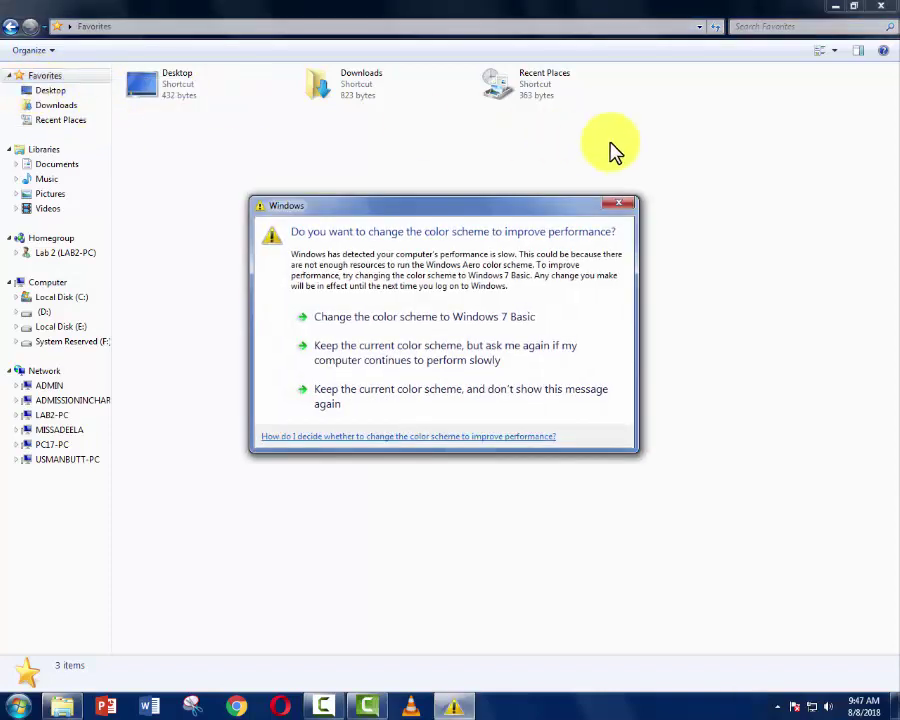
{"action": "left_click", "coordinate": [619, 204]}
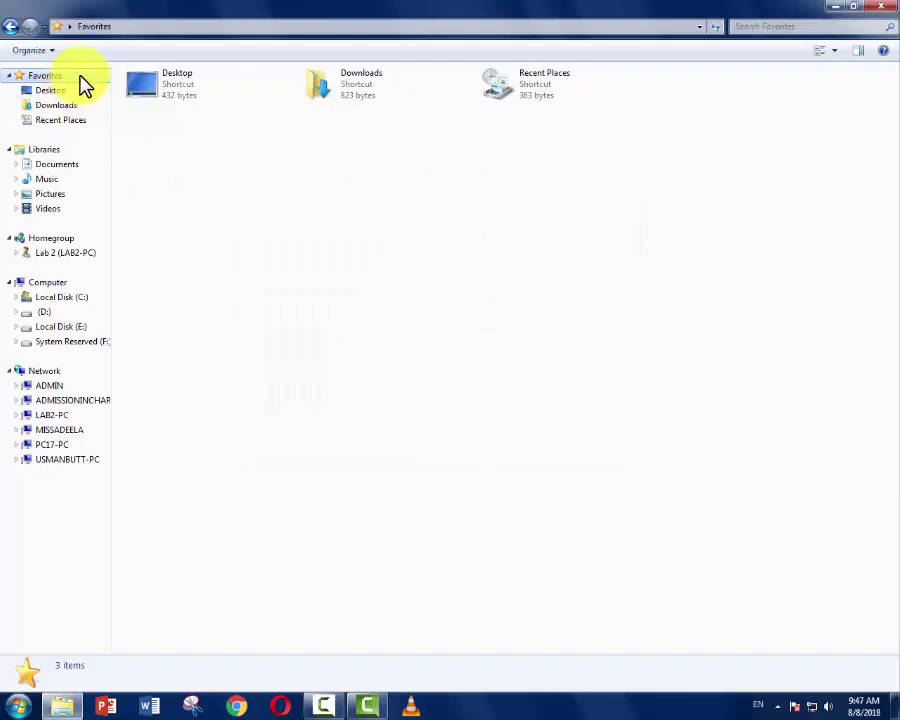
{"action": "right_click", "coordinate": [80, 77]}
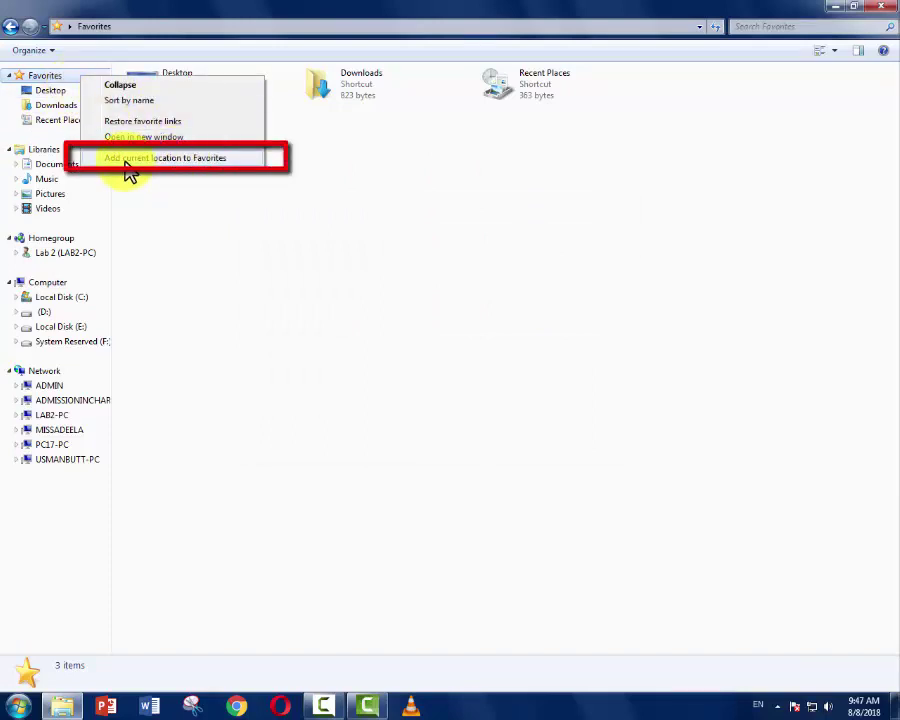
{"action": "left_click", "coordinate": [263, 207]}
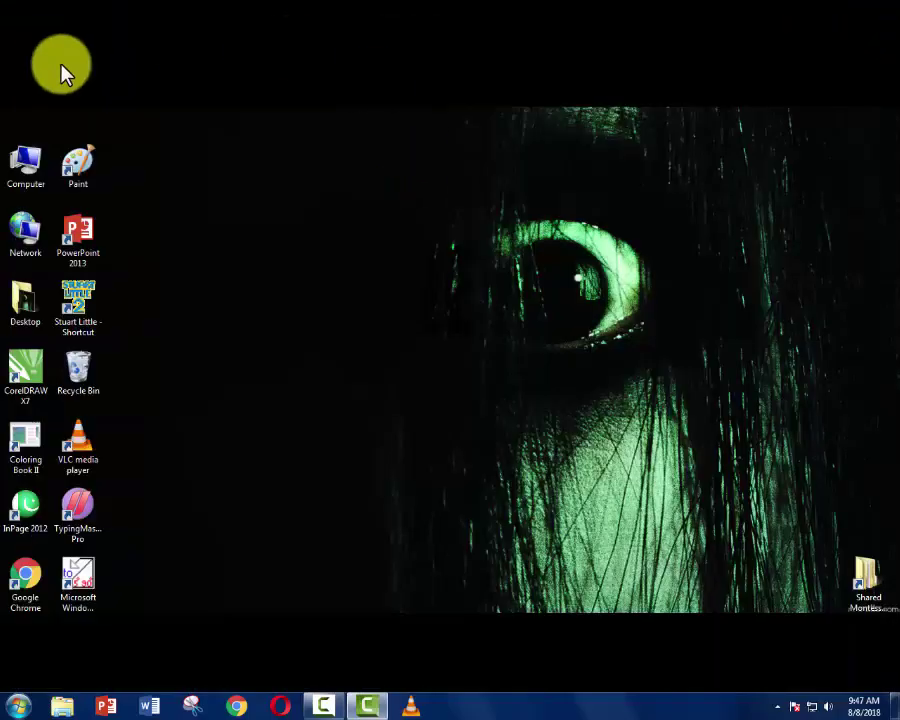
Step: Open Computer, go to Local Disk (E:), and open the custom folder that contains the Ady folder
{"action": "double_click", "coordinate": [28, 160]}
{"action": "double_click", "coordinate": [548, 110]}
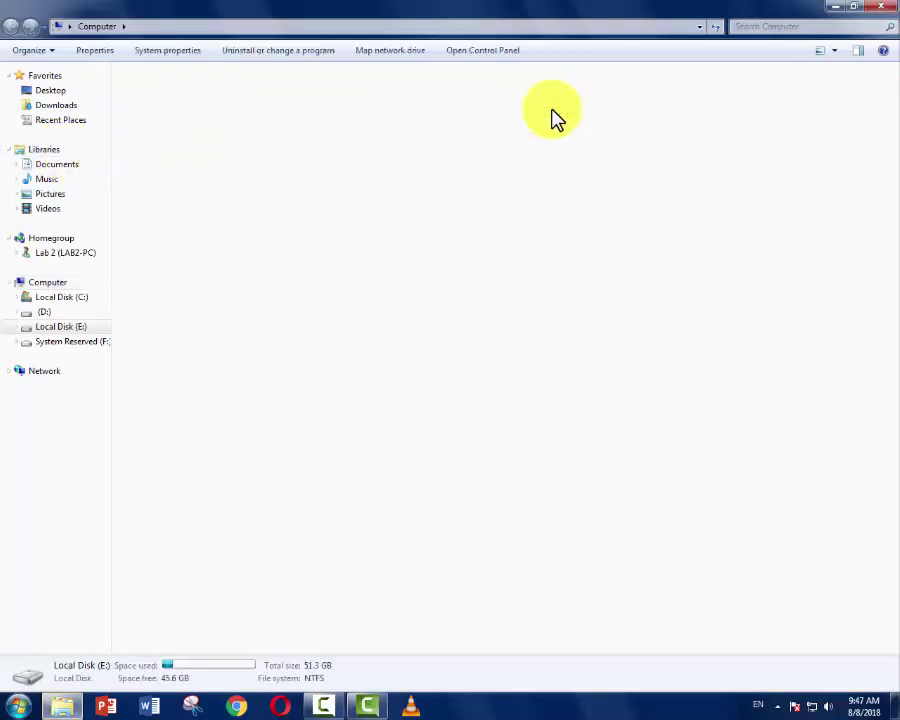
{"action": "double_click", "coordinate": [153, 242]}
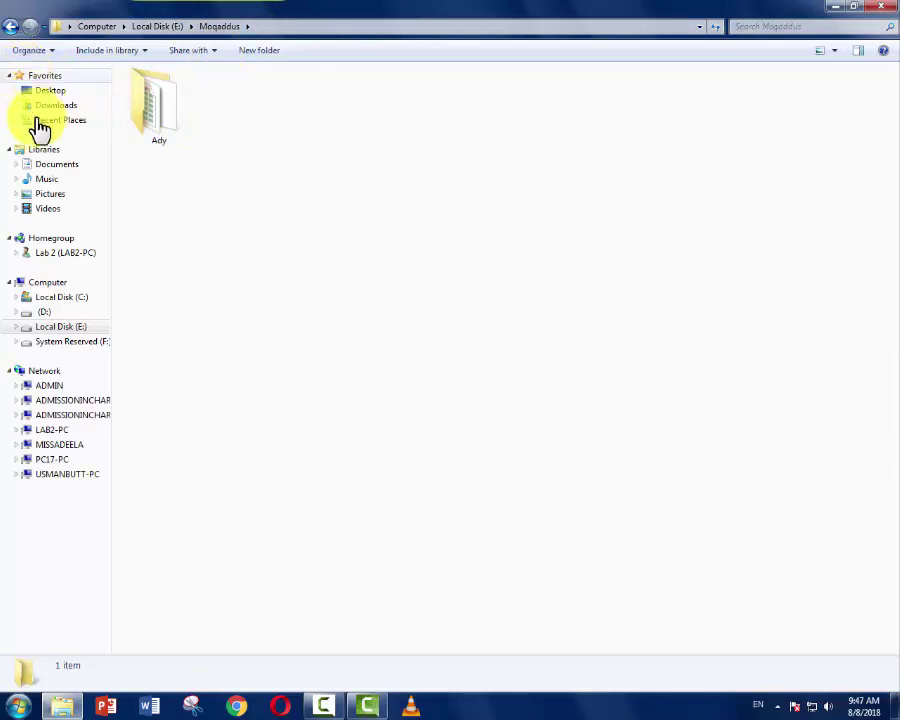
Step: Add the custom folder on Local Disk (E:) to Favorites as the current location, and close its window
{"action": "left_click", "coordinate": [92, 140]}
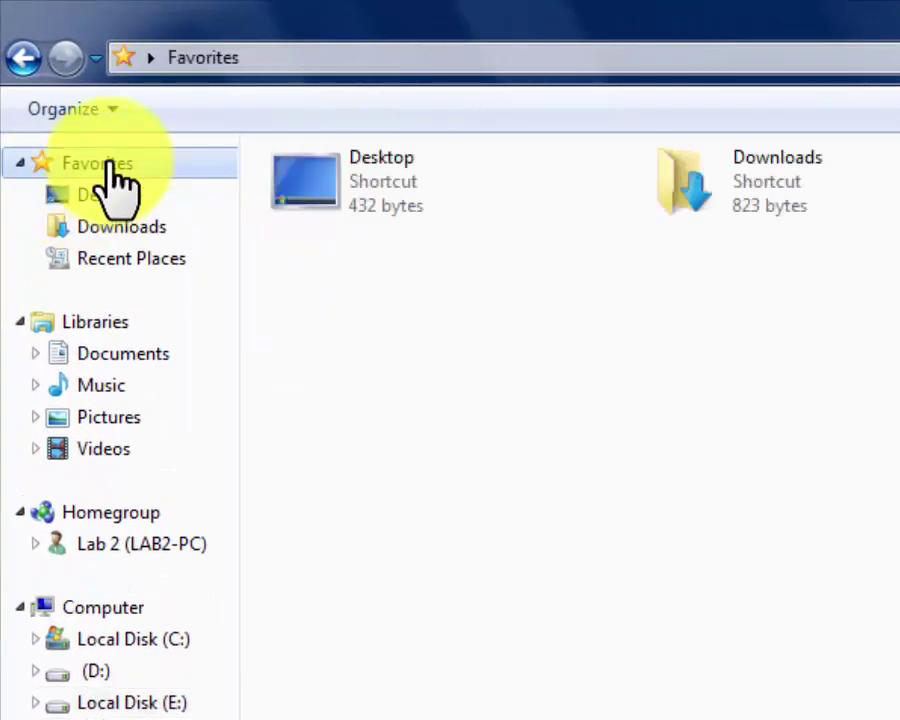
{"action": "right_click", "coordinate": [110, 175]}
{"action": "left_click", "coordinate": [22, 58]}
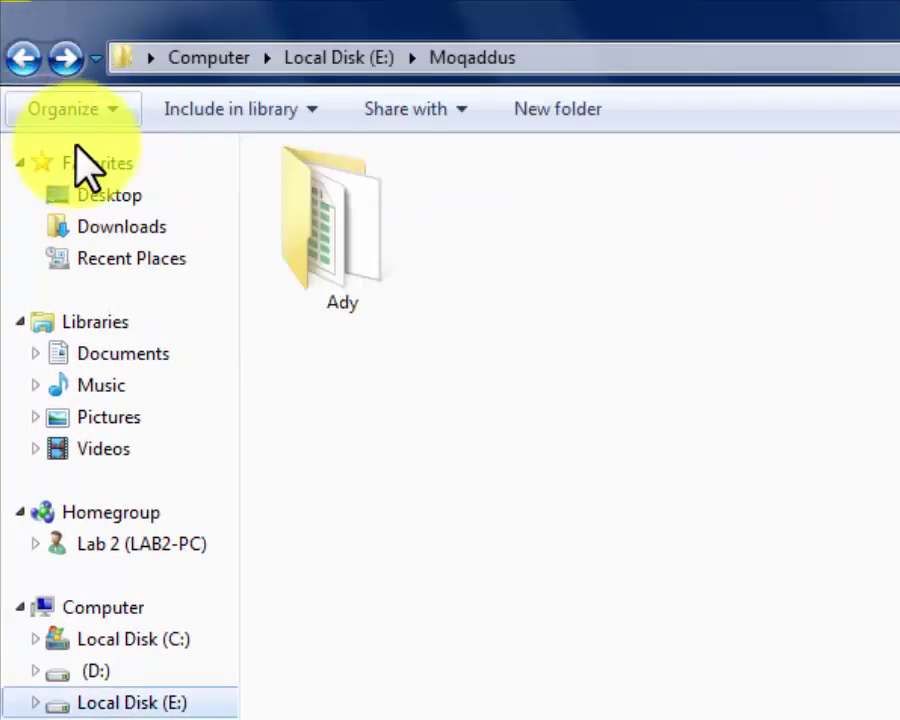
{"action": "right_click", "coordinate": [97, 170]}
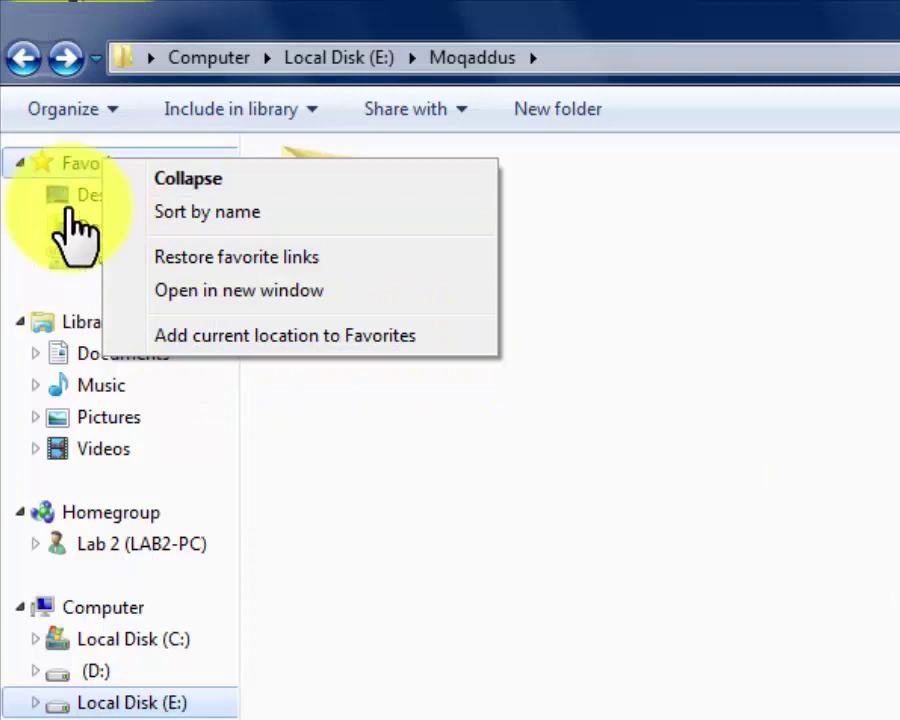
{"action": "left_click", "coordinate": [222, 334]}
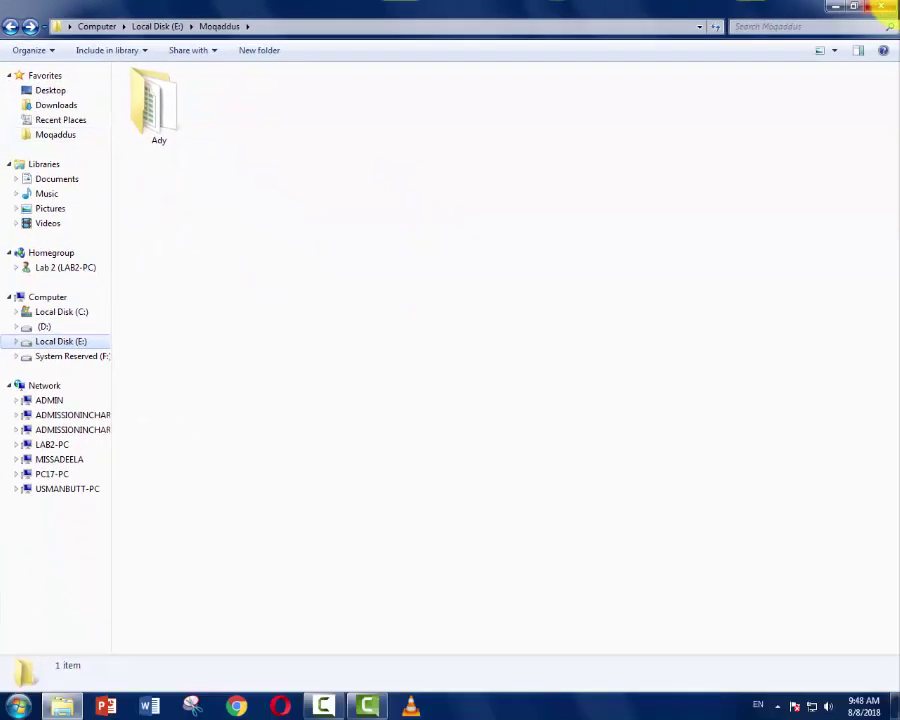
{"action": "left_click", "coordinate": [880, 8]}
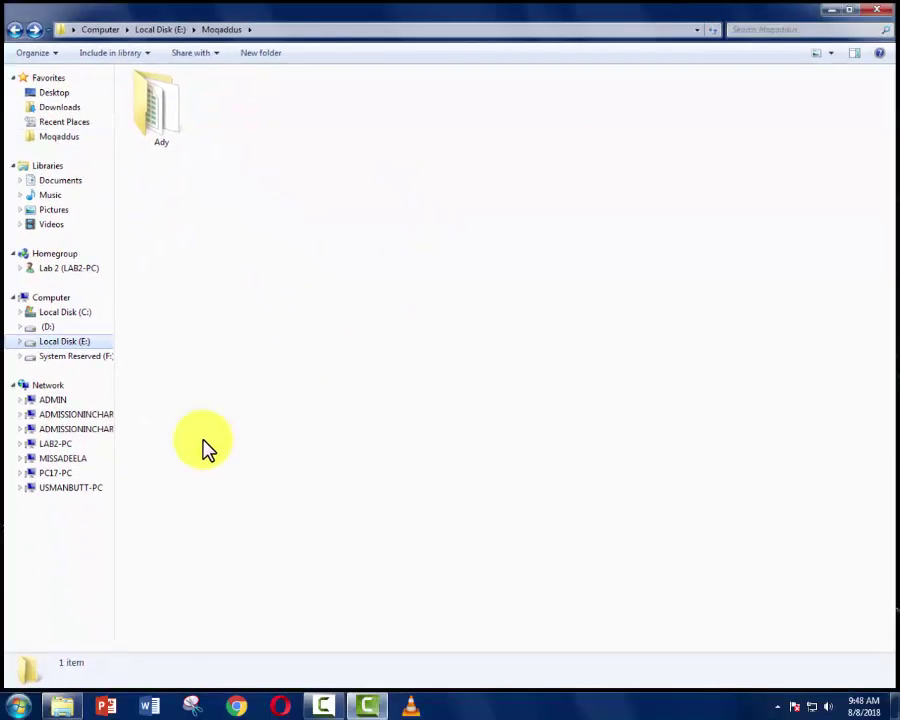
Step: Open the custom folder from Favorites in a new Computer window, close the window, and dismiss the color scheme prompt
{"action": "double_click", "coordinate": [22, 175]}
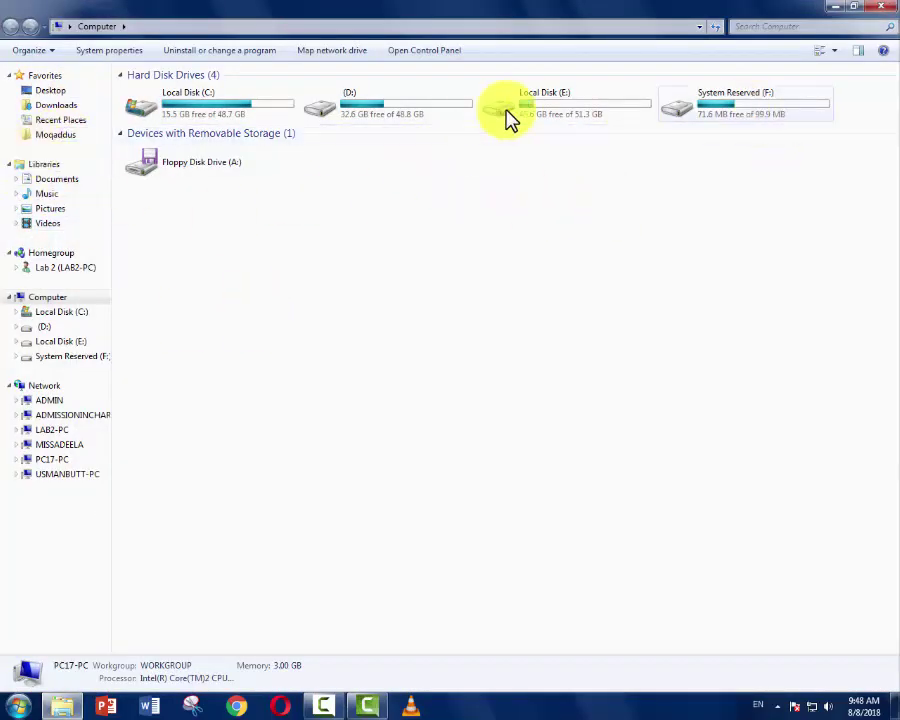
{"action": "left_click", "coordinate": [55, 135]}
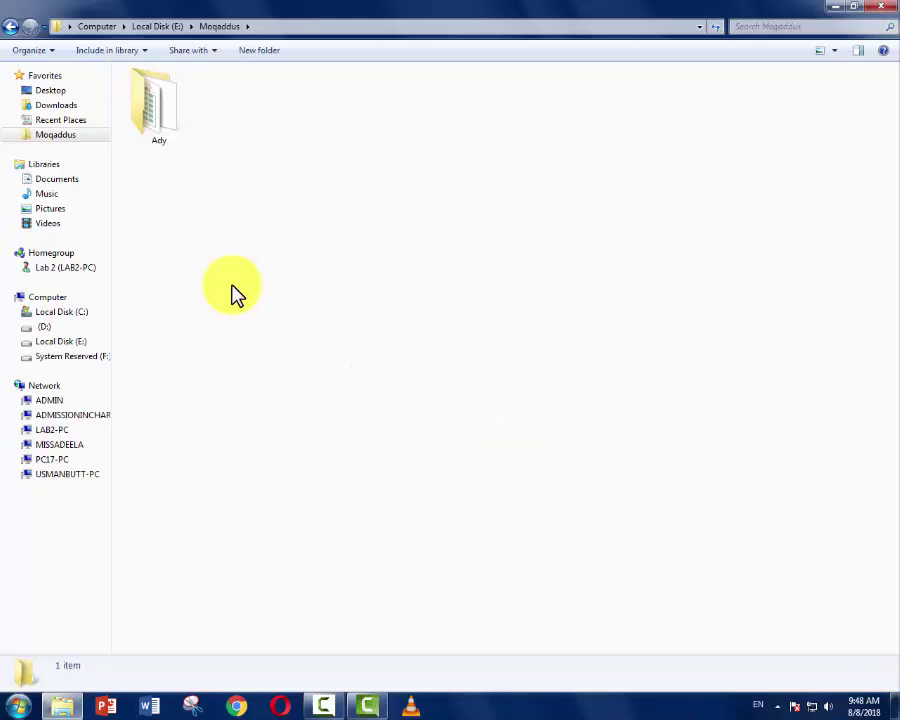
{"action": "left_click", "coordinate": [881, 7]}
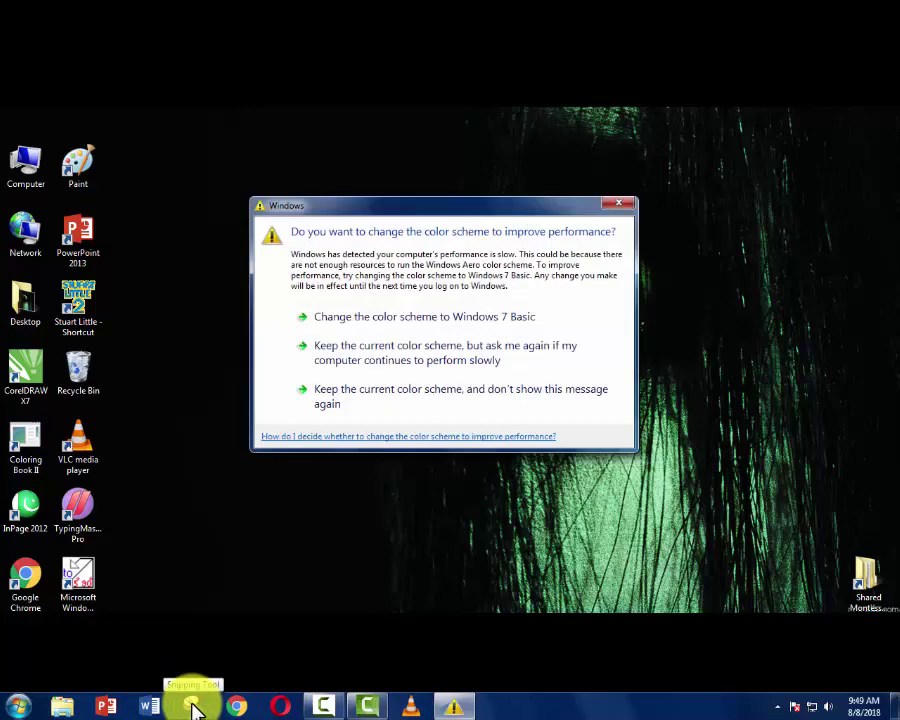
{"action": "left_click", "coordinate": [620, 206]}
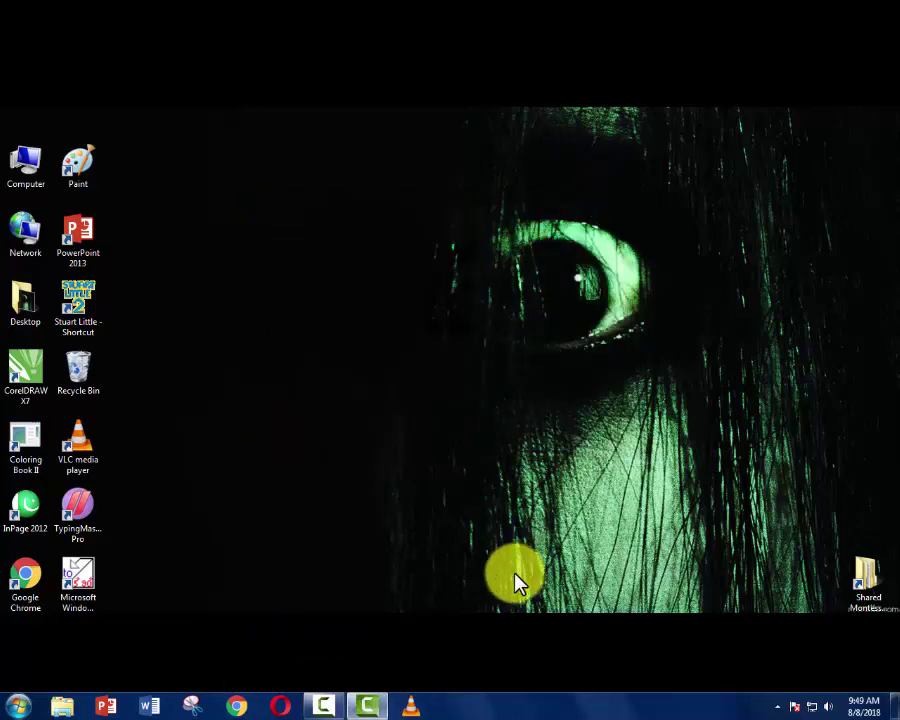
Step: Find Snipping Tool among the Accessories programs and open the properties of its shortcut
{"action": "left_click", "coordinate": [18, 706]}
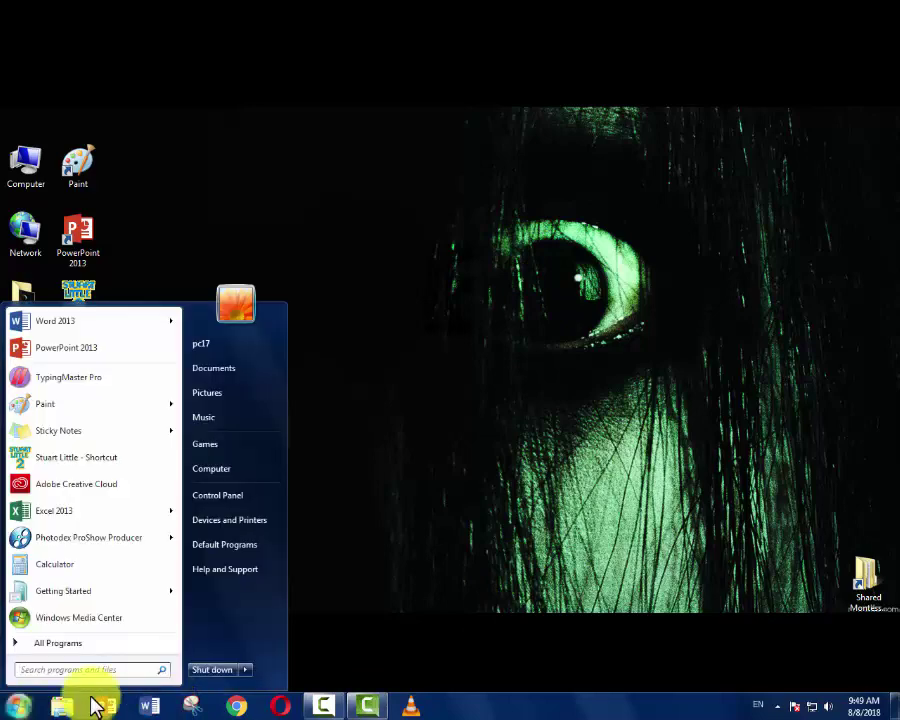
{"action": "left_click", "coordinate": [85, 650]}
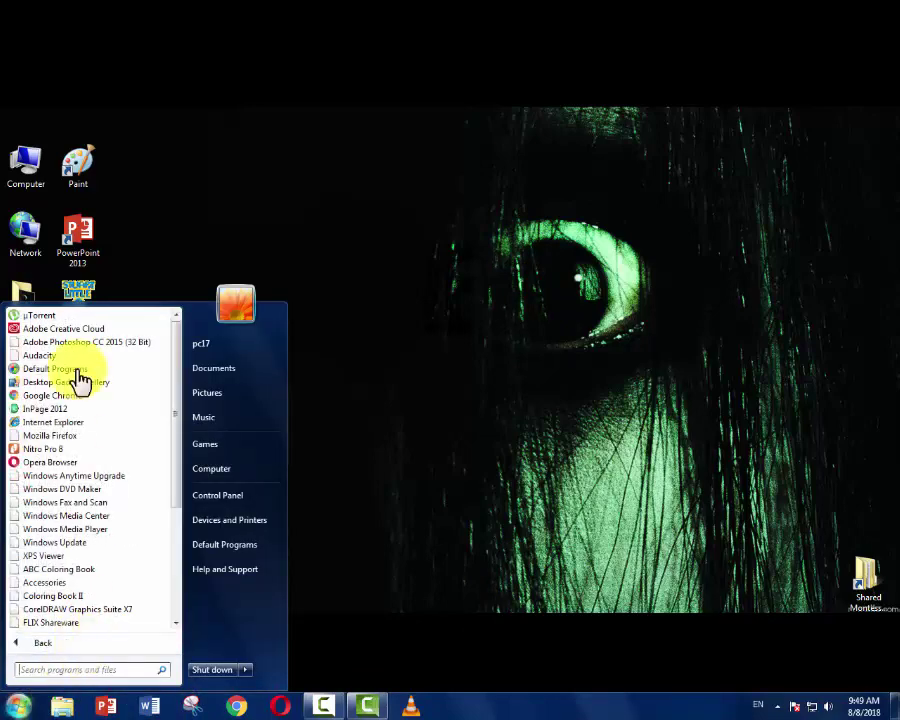
{"action": "left_click", "coordinate": [60, 584]}
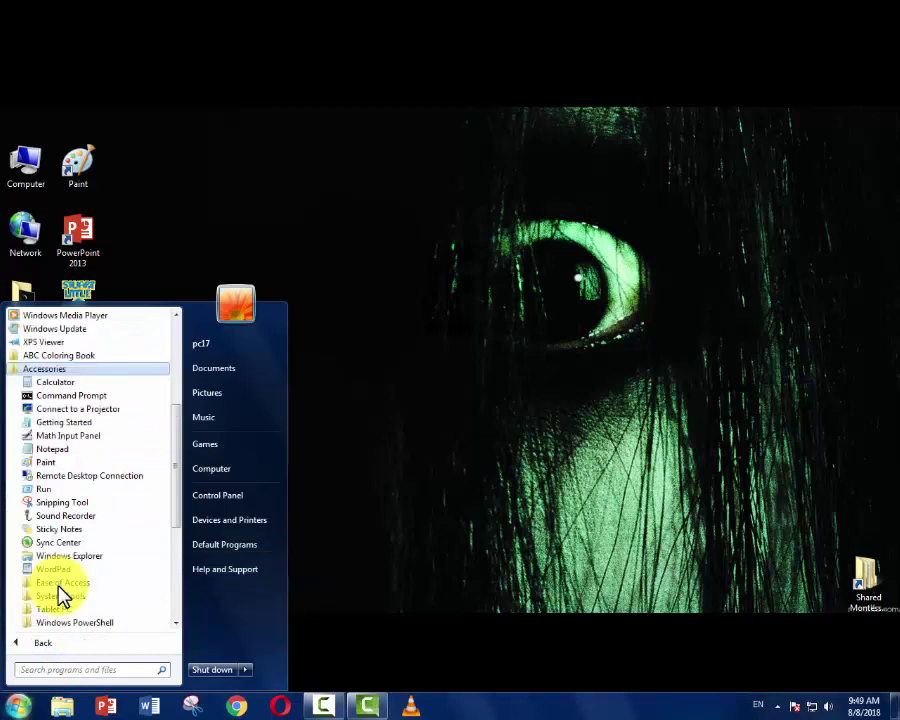
{"action": "right_click", "coordinate": [106, 508]}
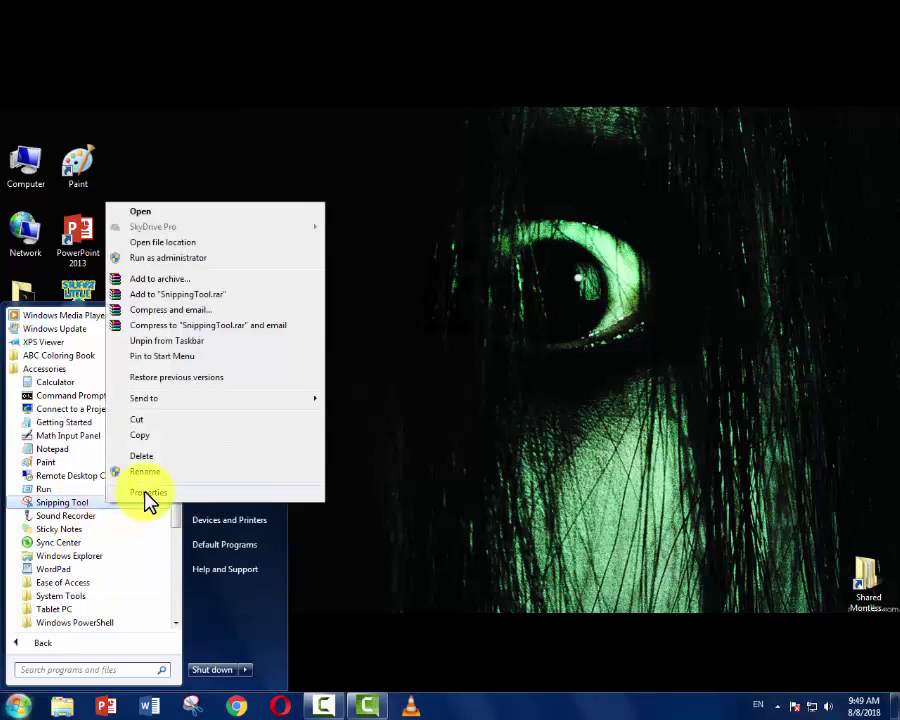
{"action": "left_click", "coordinate": [146, 494]}
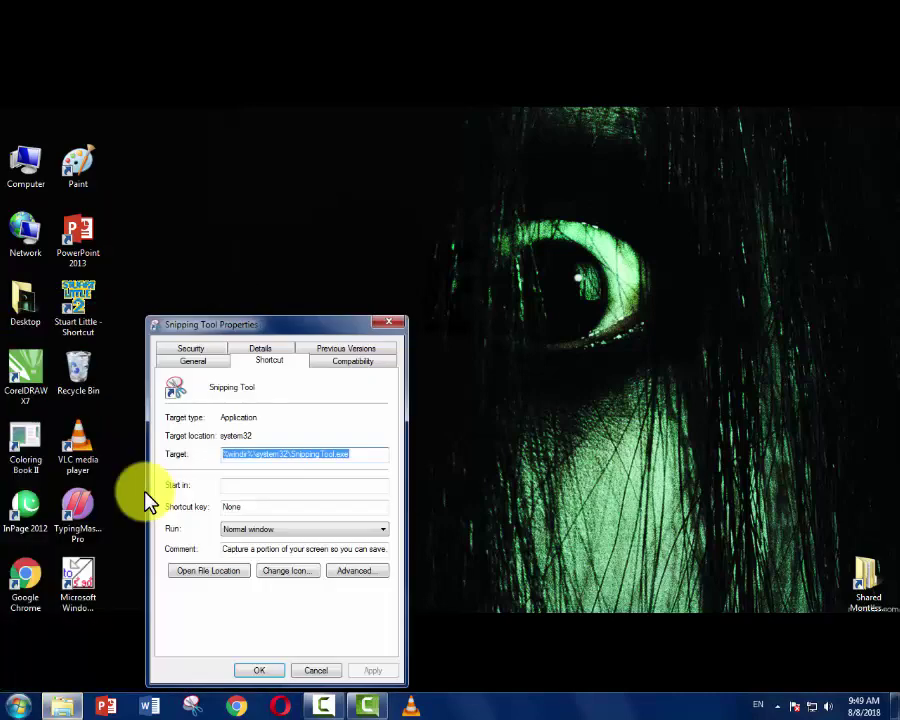
Step: Look through the Security, Details and Previous Versions pages of the Snipping Tool properties, and return to the Shortcut settings
{"action": "left_click", "coordinate": [189, 350]}
{"action": "left_click", "coordinate": [277, 349]}
{"action": "left_click", "coordinate": [337, 362]}
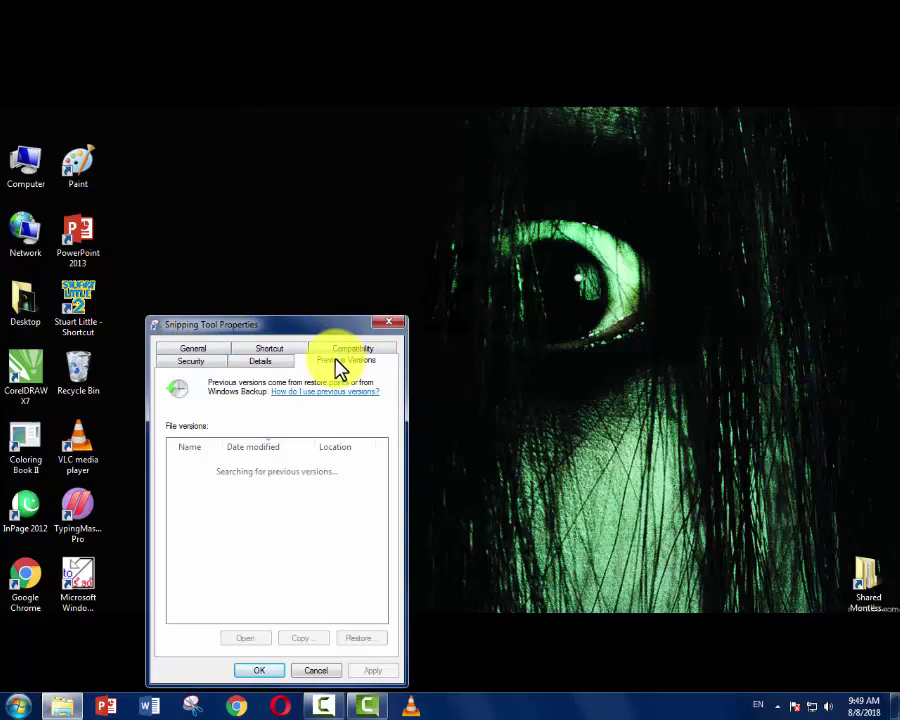
{"action": "left_click", "coordinate": [284, 362]}
{"action": "left_click", "coordinate": [282, 350]}
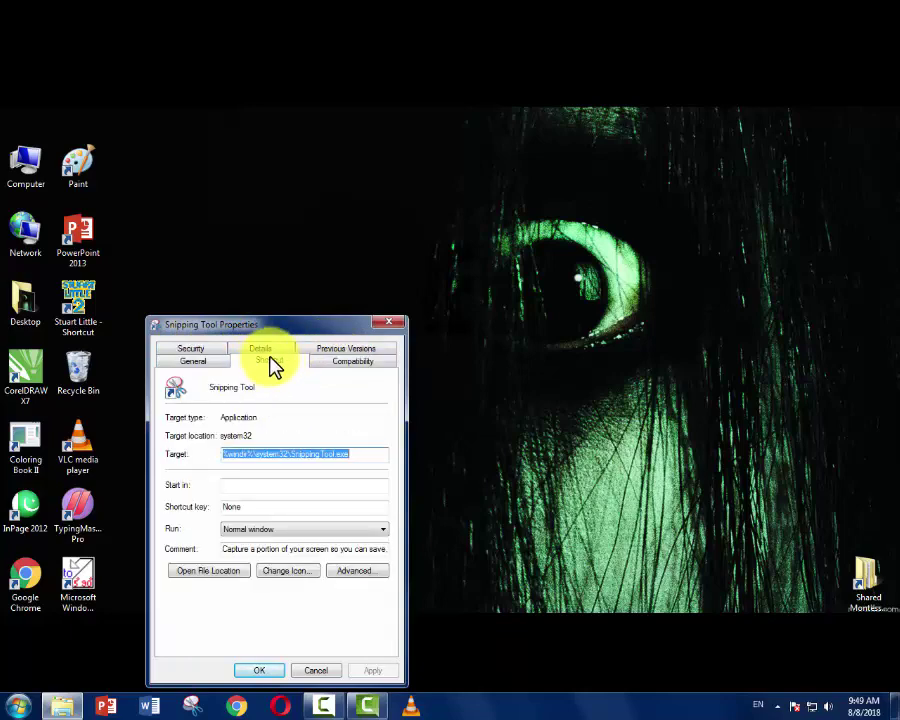
Step: Assign Ctrl + Alt + X as the shortcut key for Snipping Tool and apply it with administrator permission
{"action": "left_click_drag", "start_coordinate": [283, 323], "coordinate": [398, 114]}
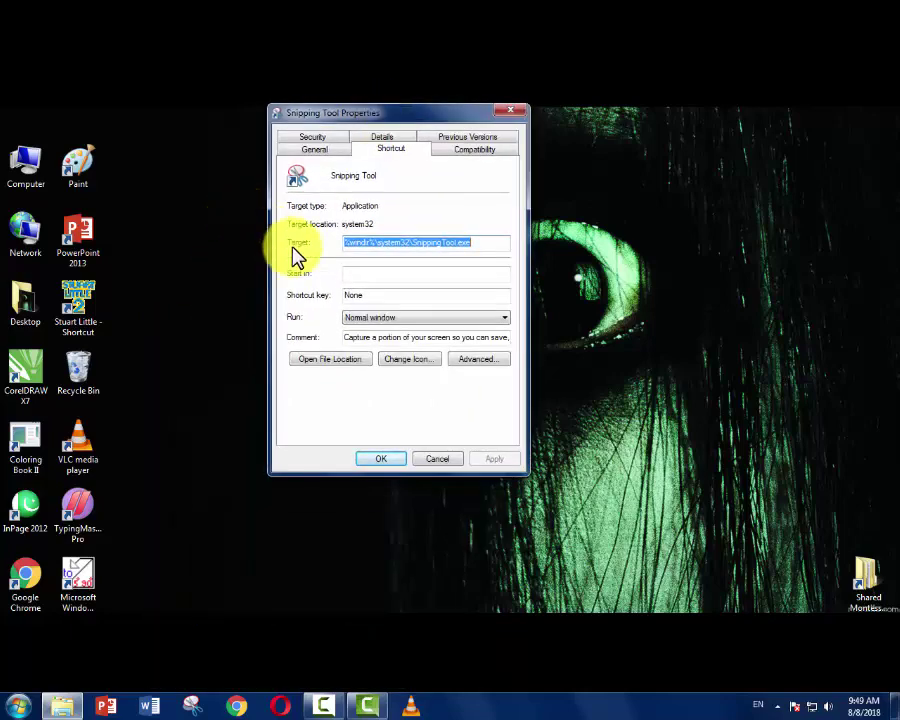
{"action": "left_click", "coordinate": [370, 303]}
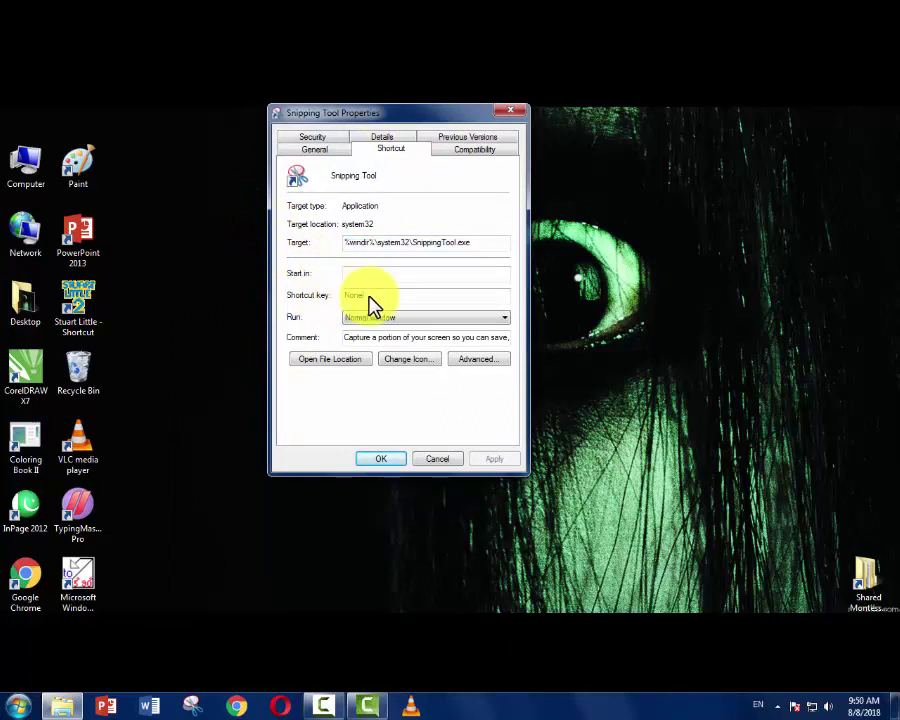
{"action": "key", "text": "KP_4"}
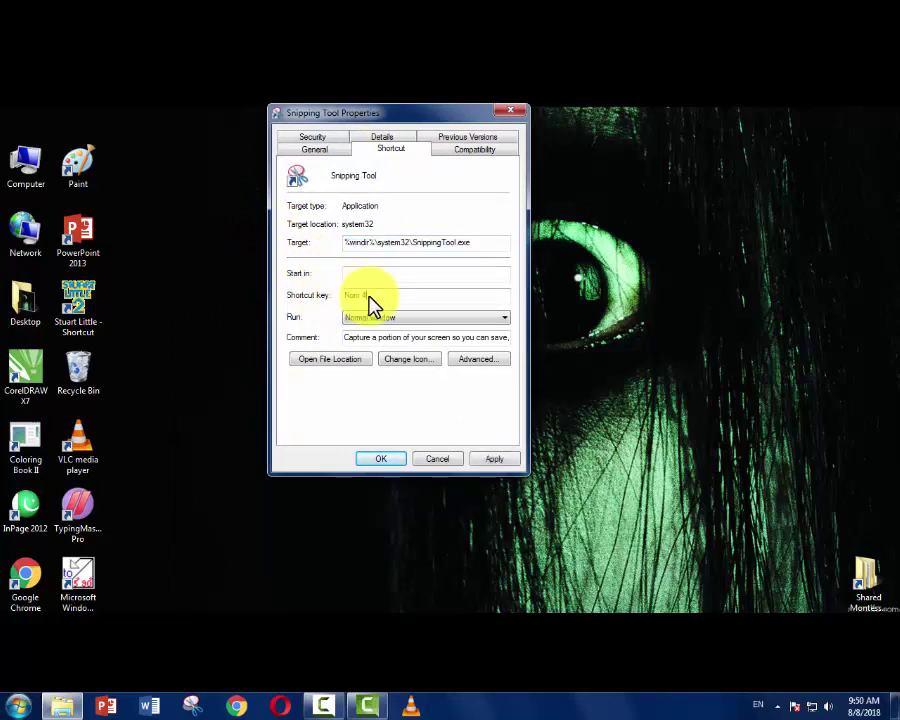
{"action": "key", "text": "BackSpace"}
{"action": "key", "text": "ctrl+alt"}
{"action": "key", "text": "ctrl+alt+x"}
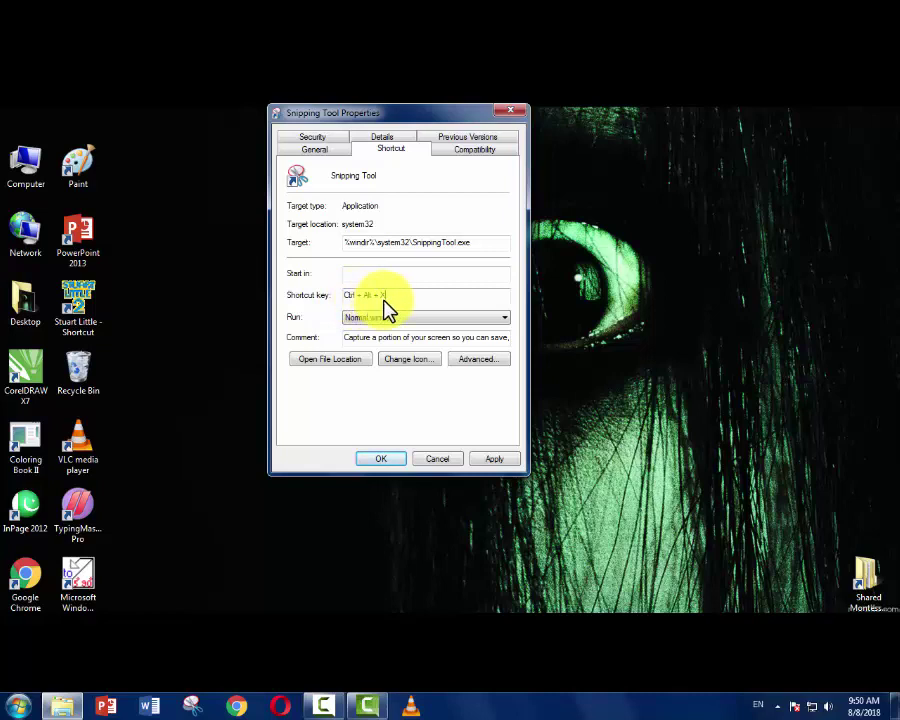
{"action": "left_click", "coordinate": [386, 462]}
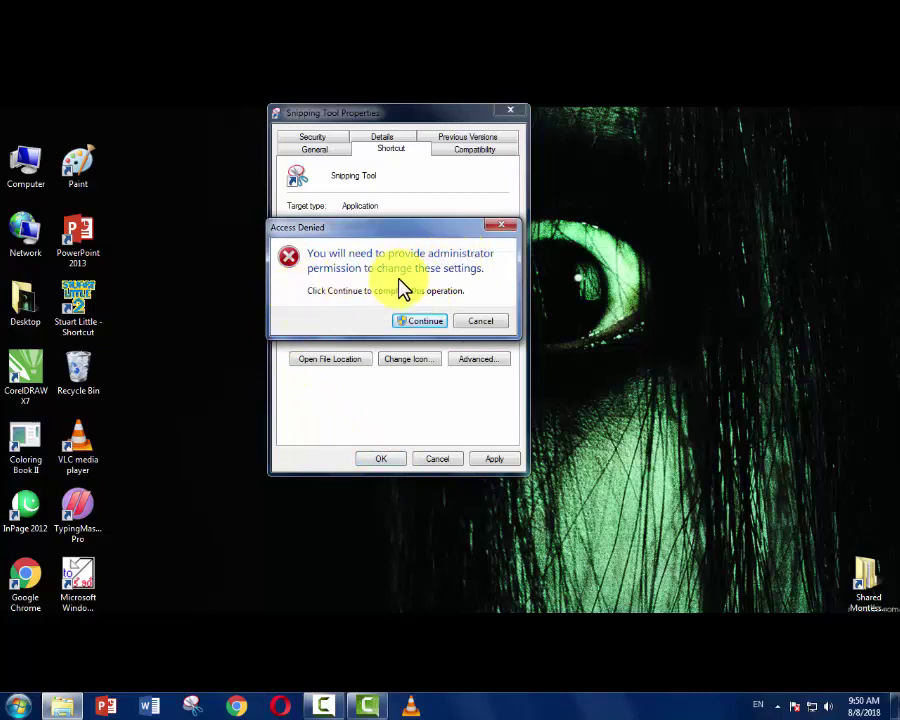
{"action": "left_click", "coordinate": [428, 325]}
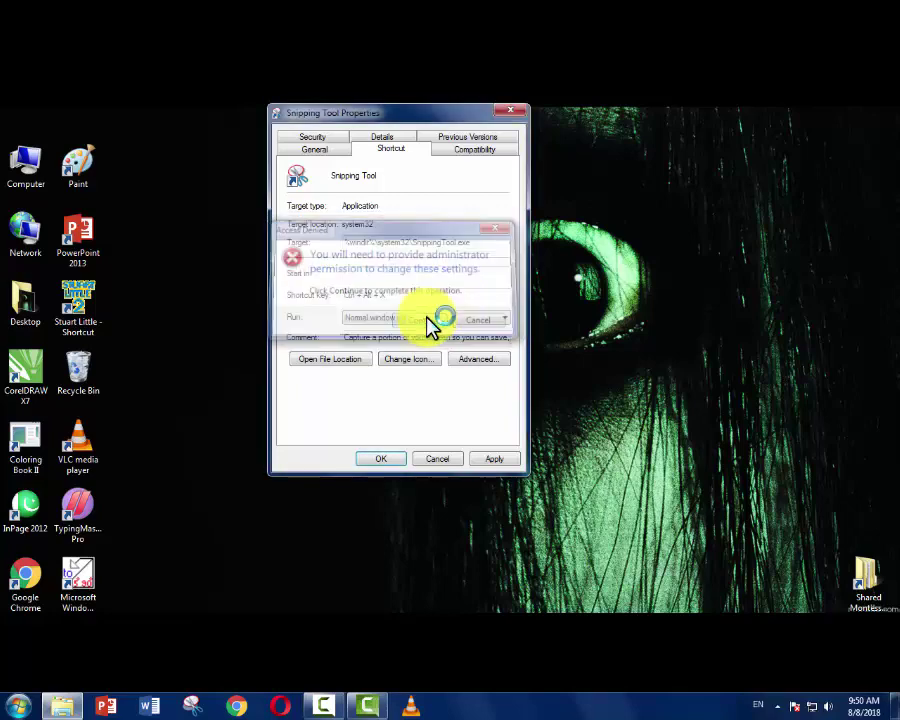
Step: Refresh the desktop, test launching Snipping Tool with its assigned key combination, and close it
{"action": "right_click", "coordinate": [302, 158]}
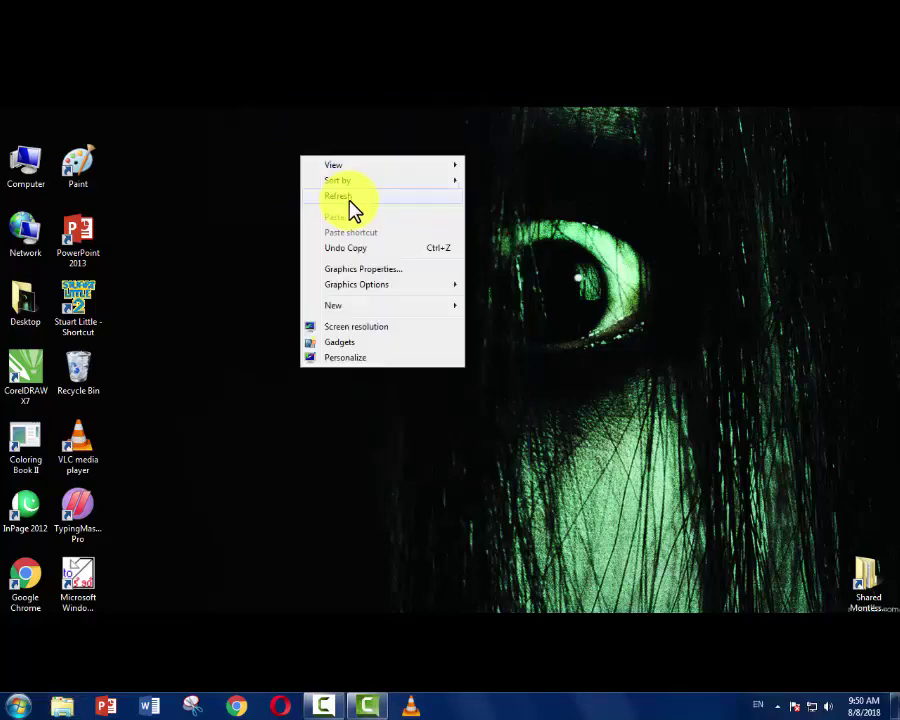
{"action": "left_click", "coordinate": [350, 197]}
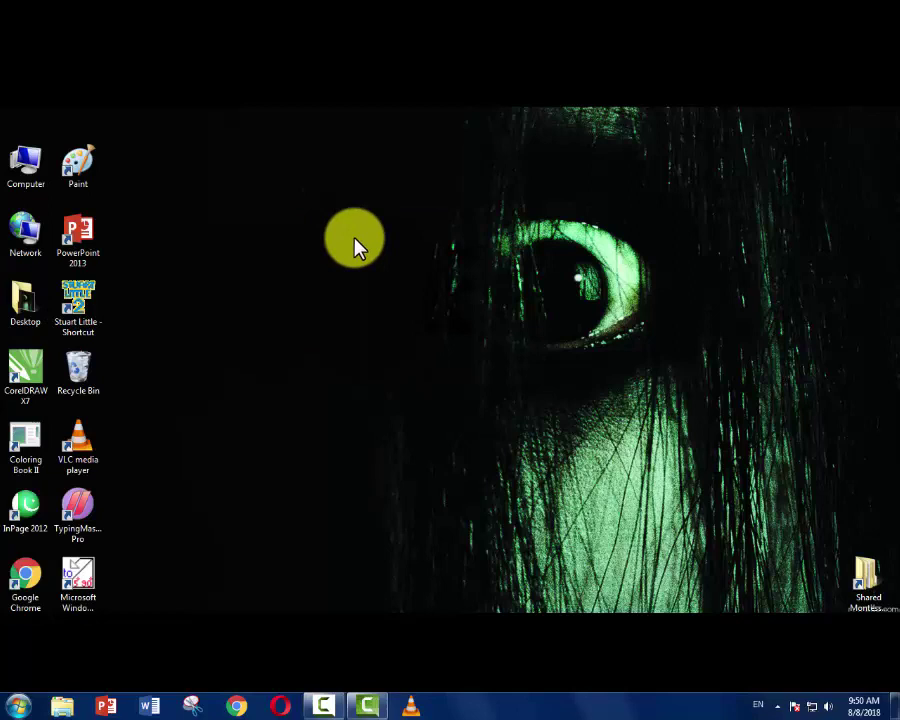
{"action": "key", "text": "ctrl+alt+s"}
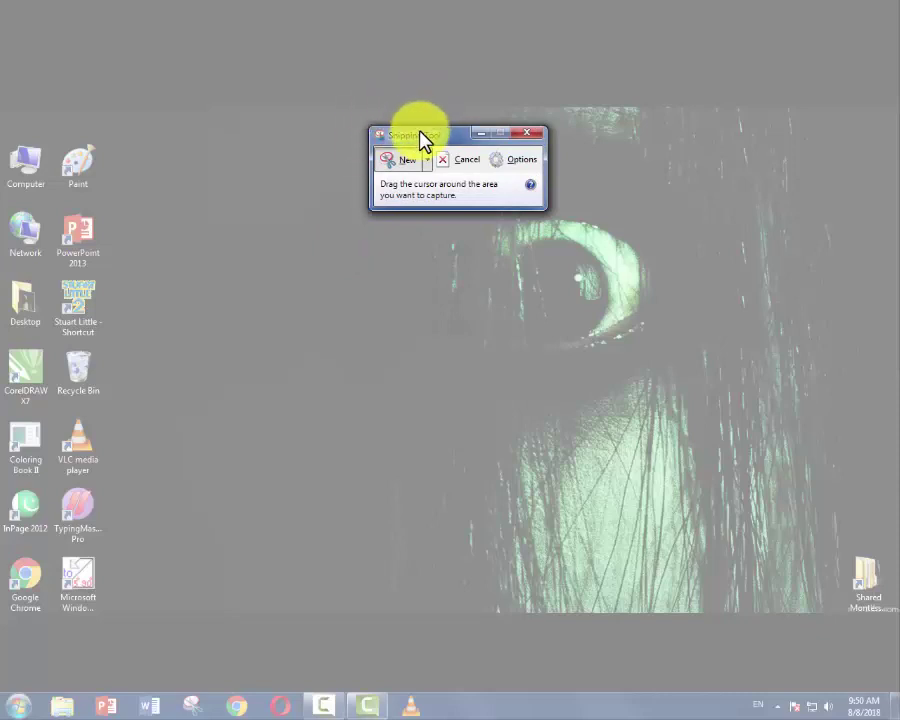
{"action": "left_click_drag", "start_coordinate": [420, 131], "coordinate": [440, 151]}
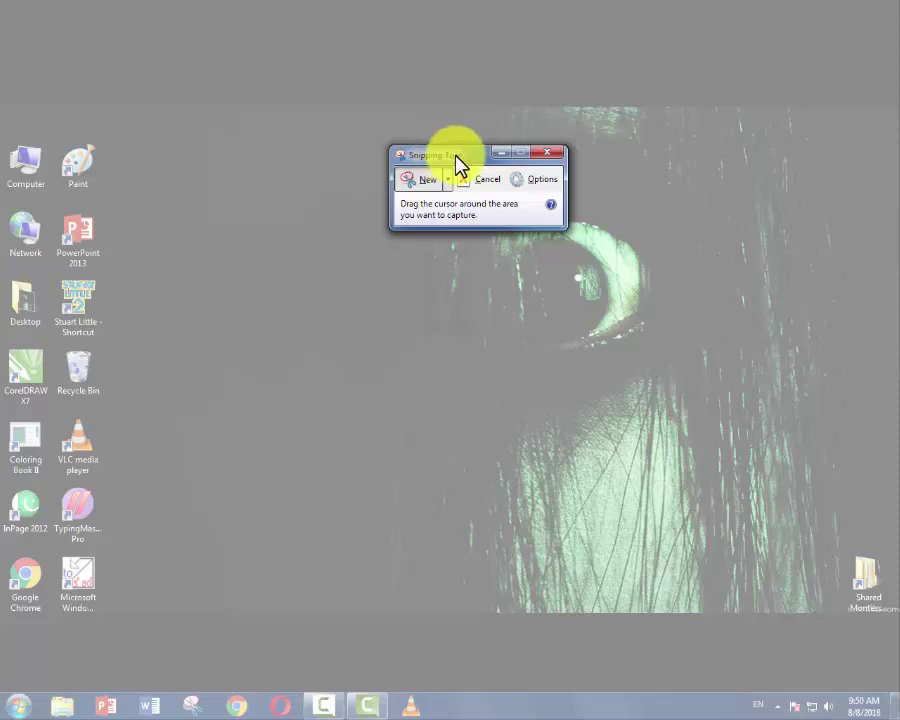
{"action": "left_click", "coordinate": [547, 155]}
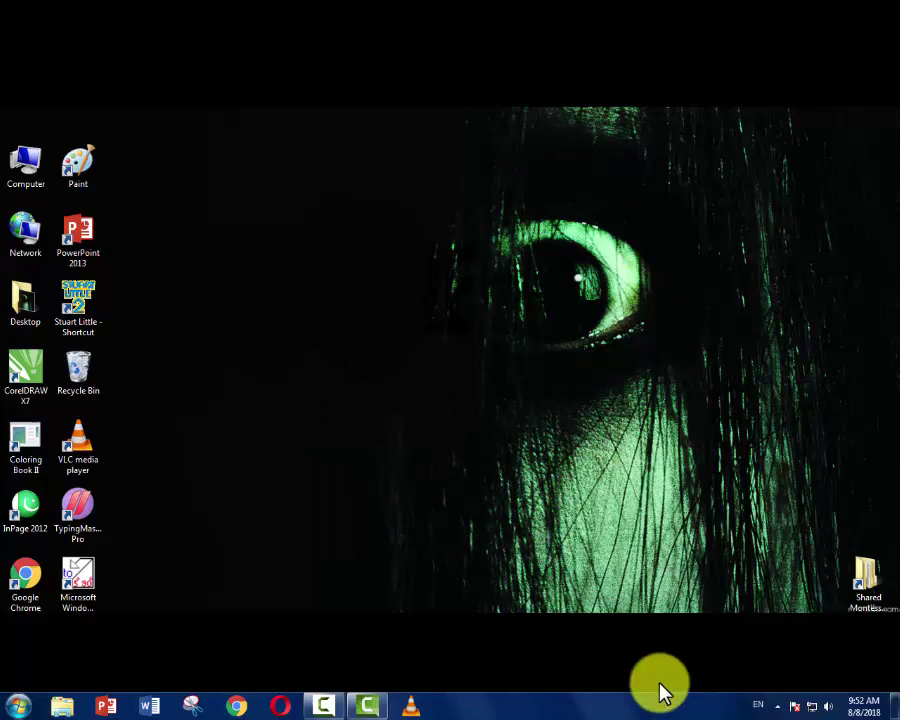
Step: Add the Address toolbar to the taskbar through the Taskbar and Start Menu properties
{"action": "right_click", "coordinate": [600, 708]}
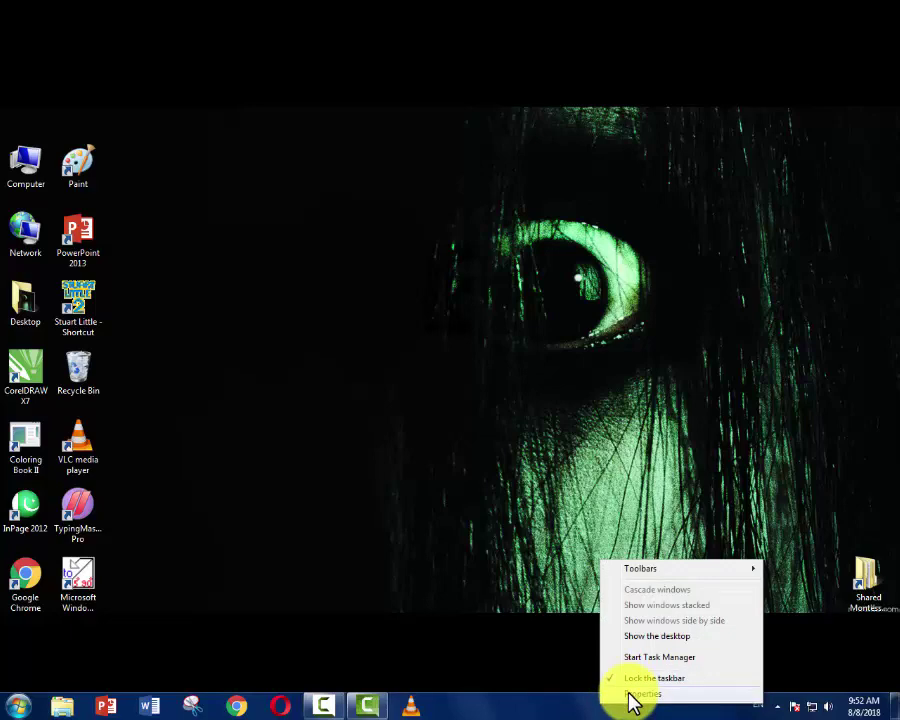
{"action": "left_click", "coordinate": [630, 693]}
{"action": "left_click_drag", "start_coordinate": [152, 384], "coordinate": [597, 122]}
{"action": "left_click", "coordinate": [560, 134]}
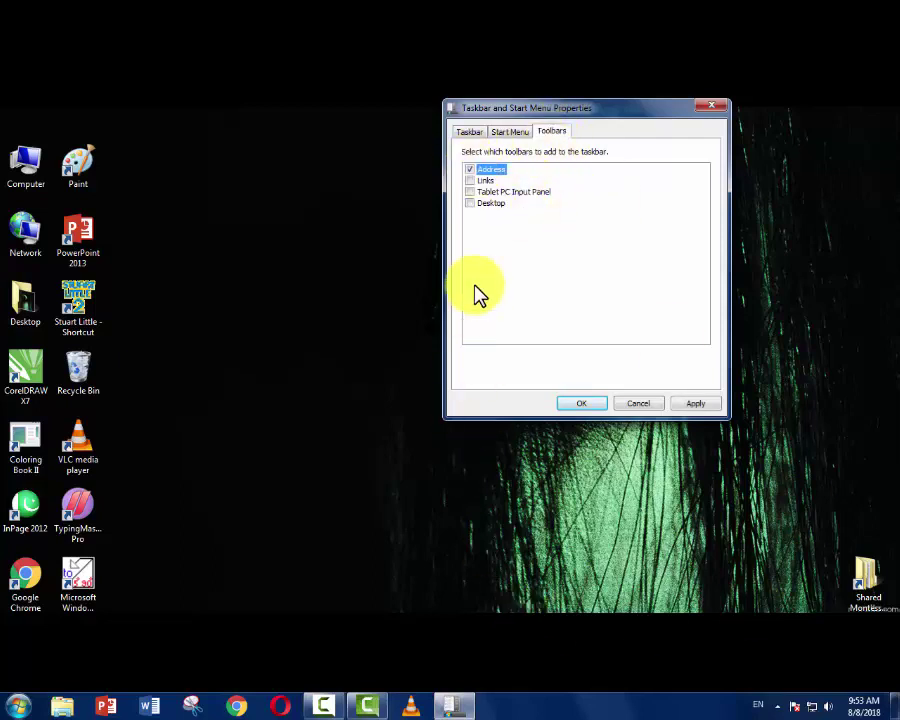
{"action": "left_click", "coordinate": [572, 402]}
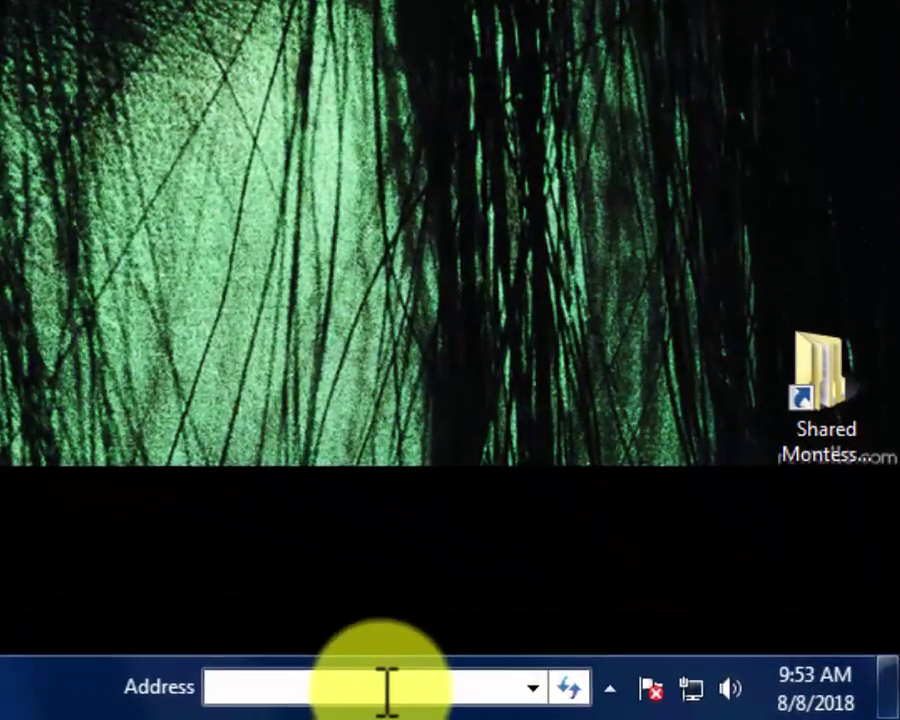
{"action": "left_click", "coordinate": [387, 688]}
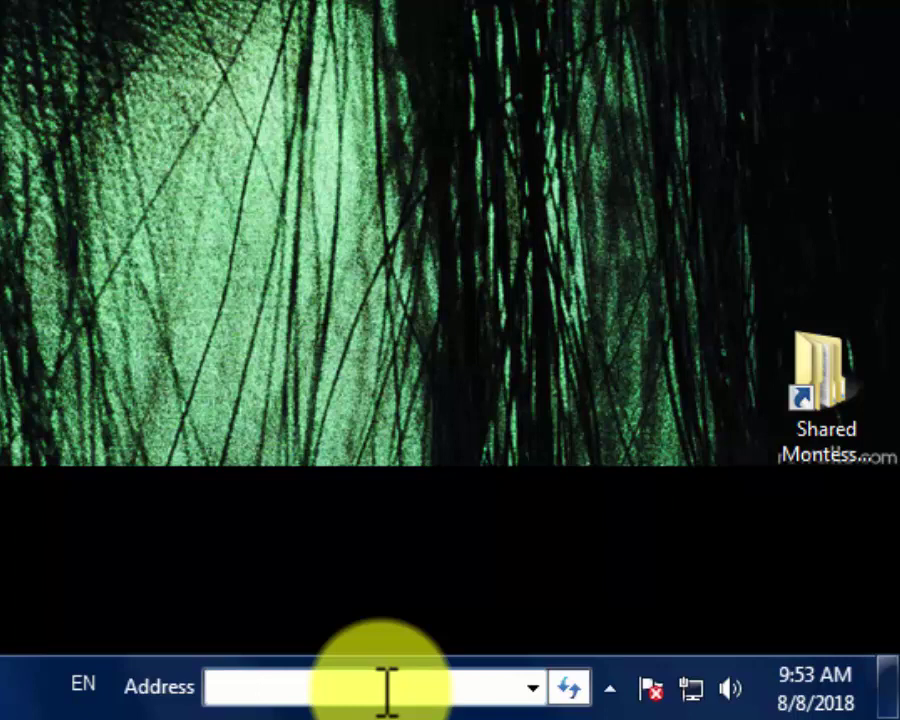
{"action": "type", "text": "www.goo"}
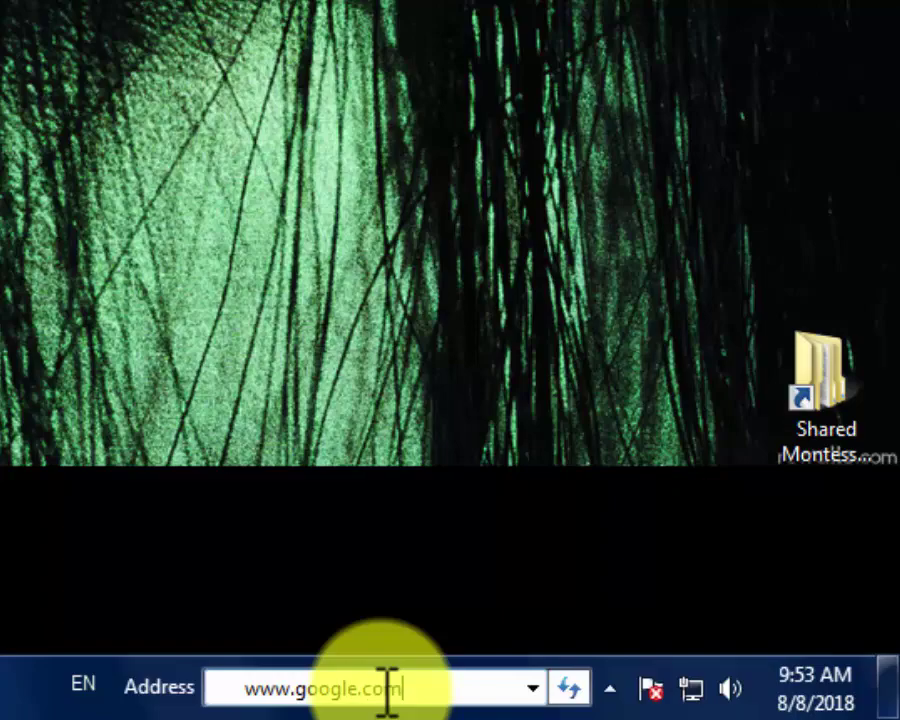
{"action": "type", "text": "gle.com"}
{"action": "key", "text": "Return"}
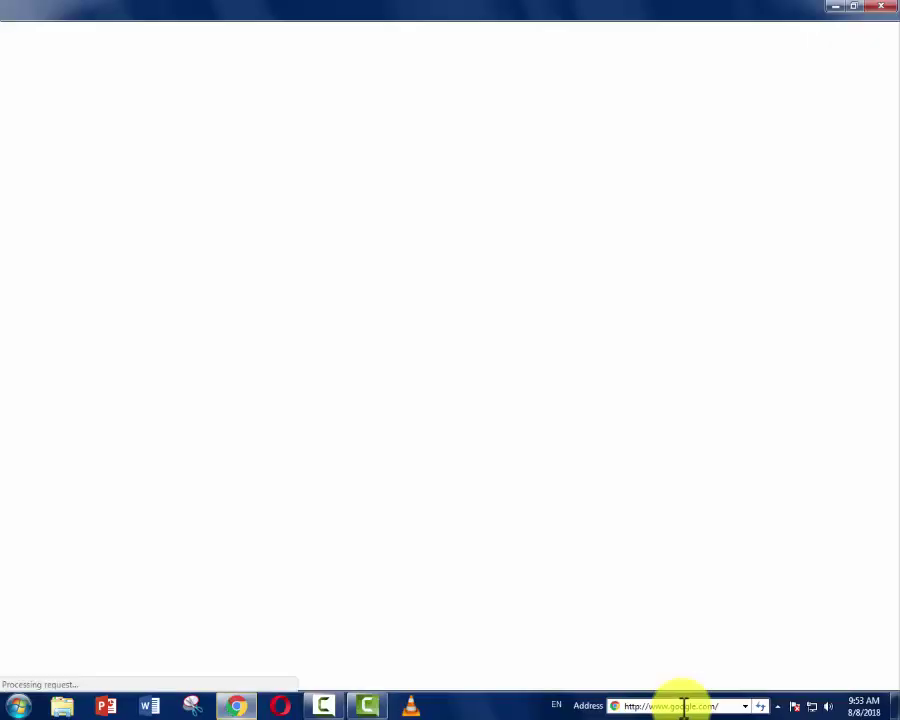